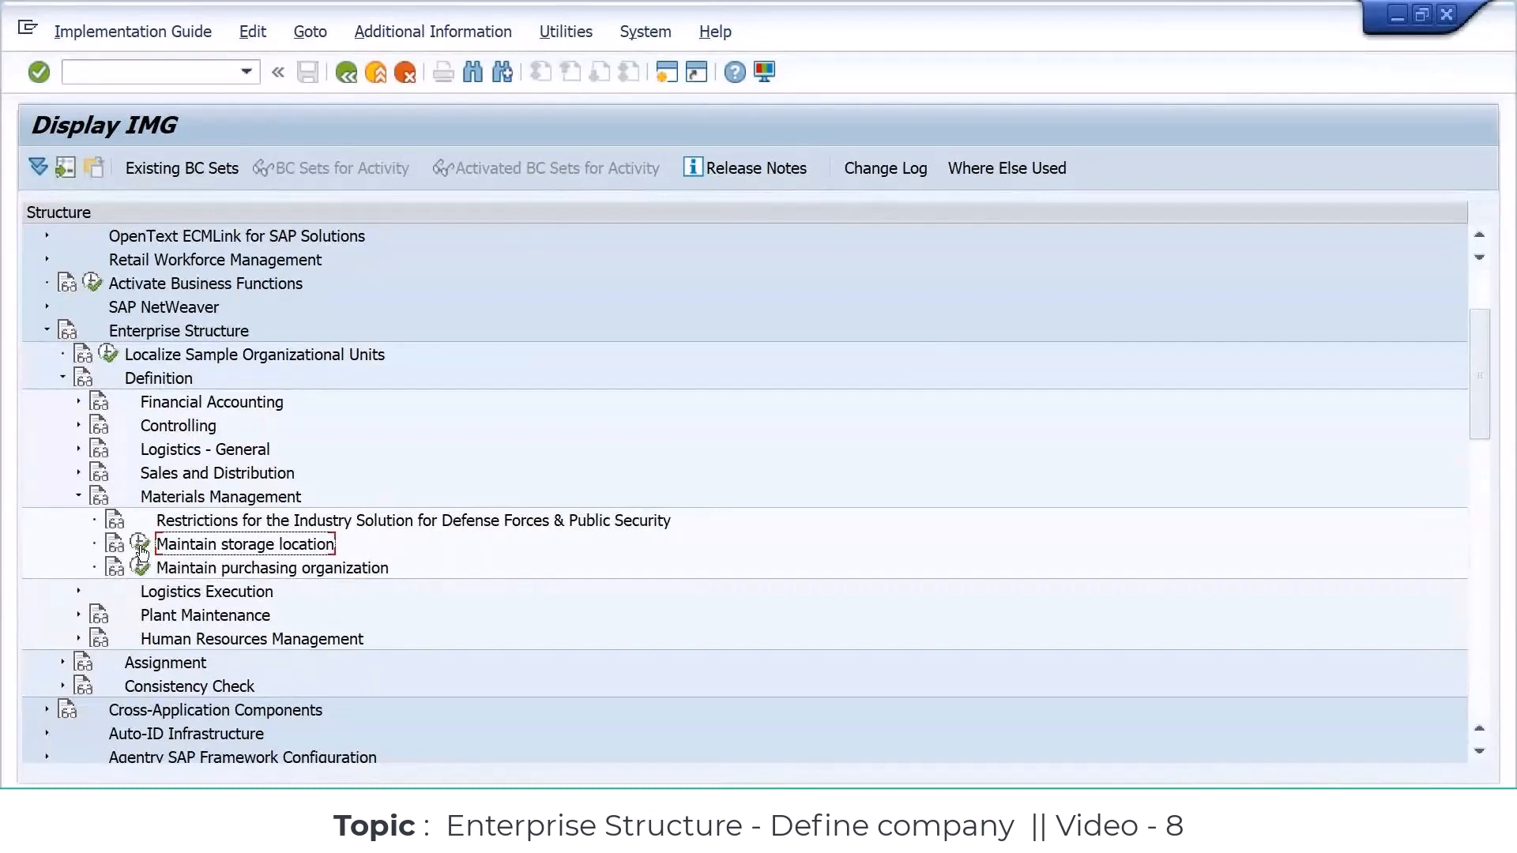
Step: Open the storage location maintenance for plant SAP1, checking the plant code in the Excel notes
click(141, 551)
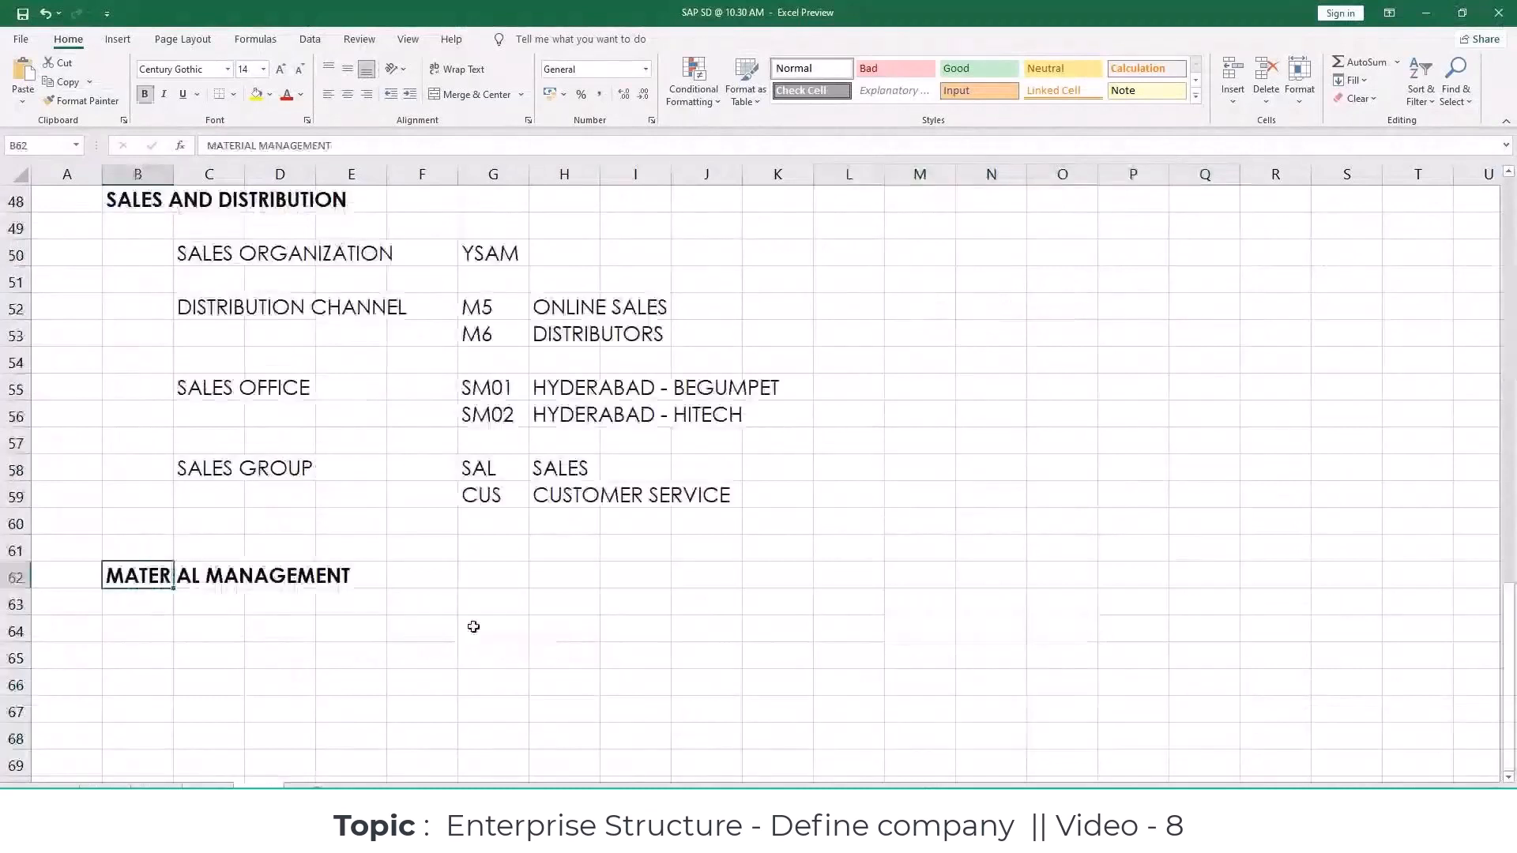
scroll(474, 627, up, 6)
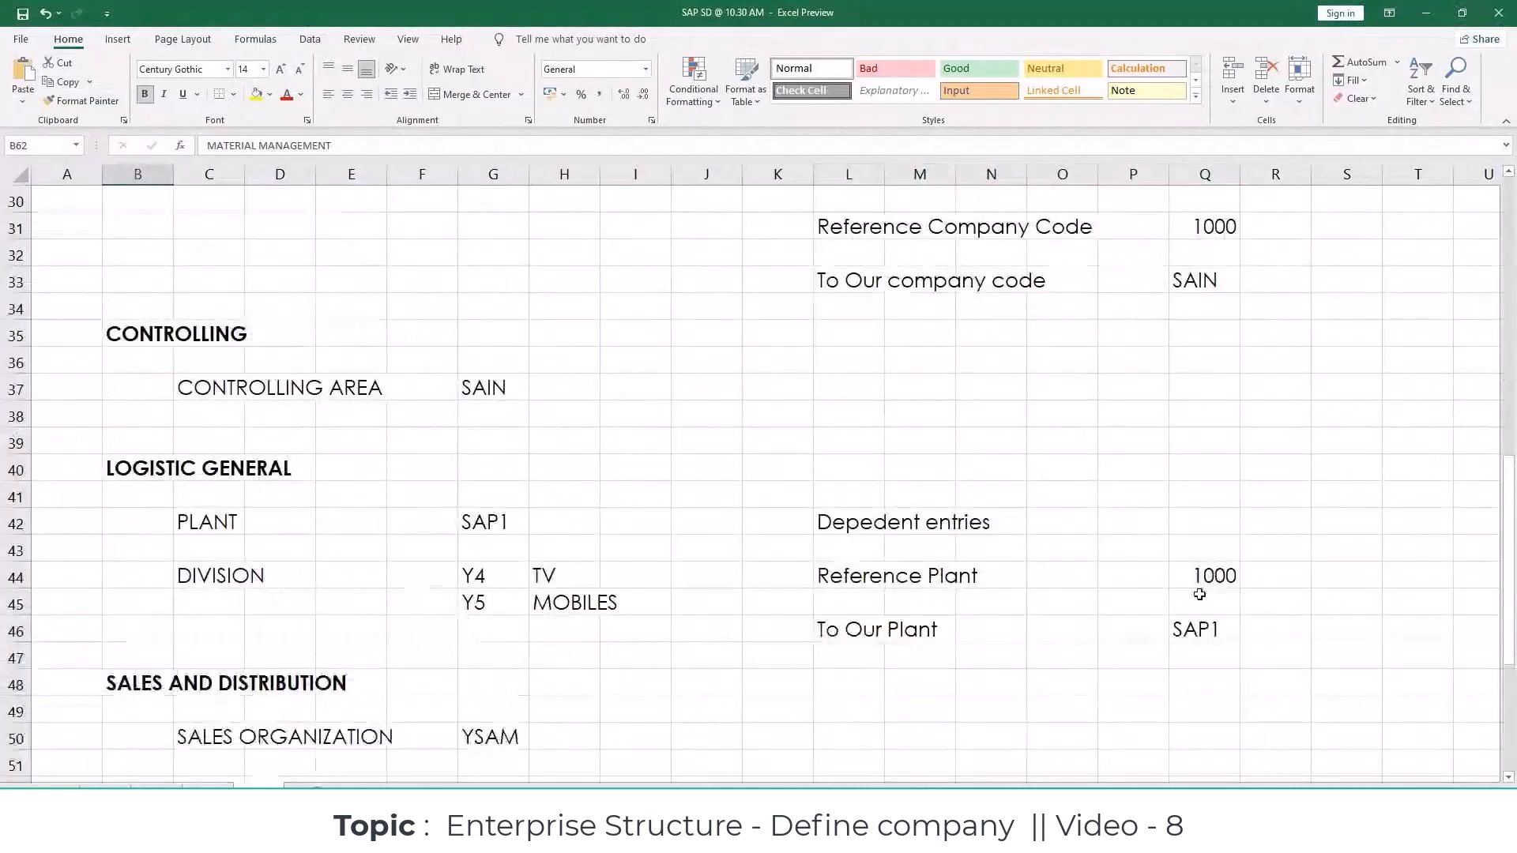
click(1194, 629)
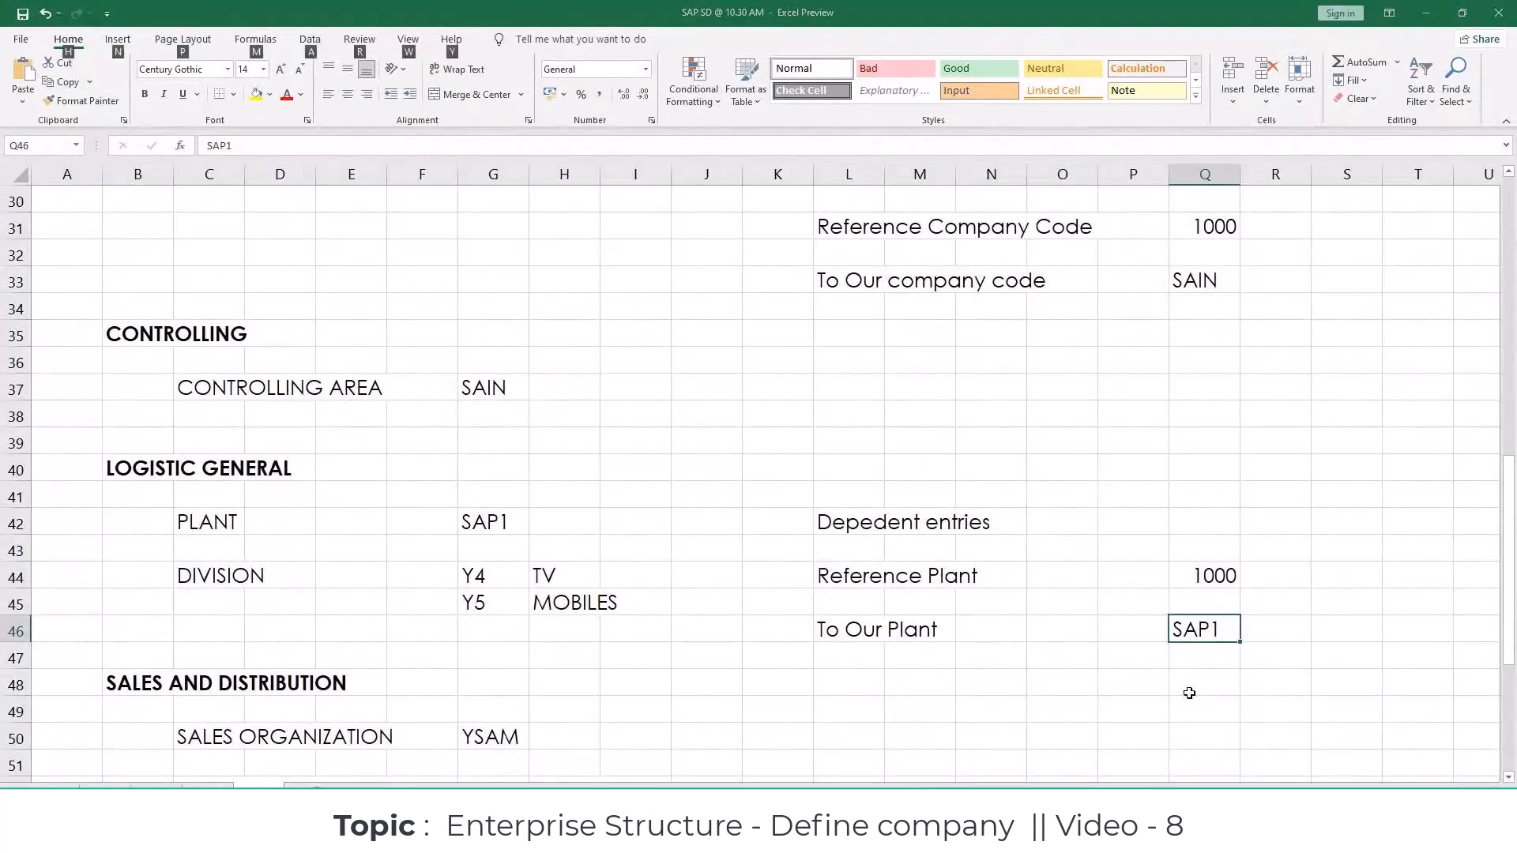
key(alt+Tab)
text(SAP1)
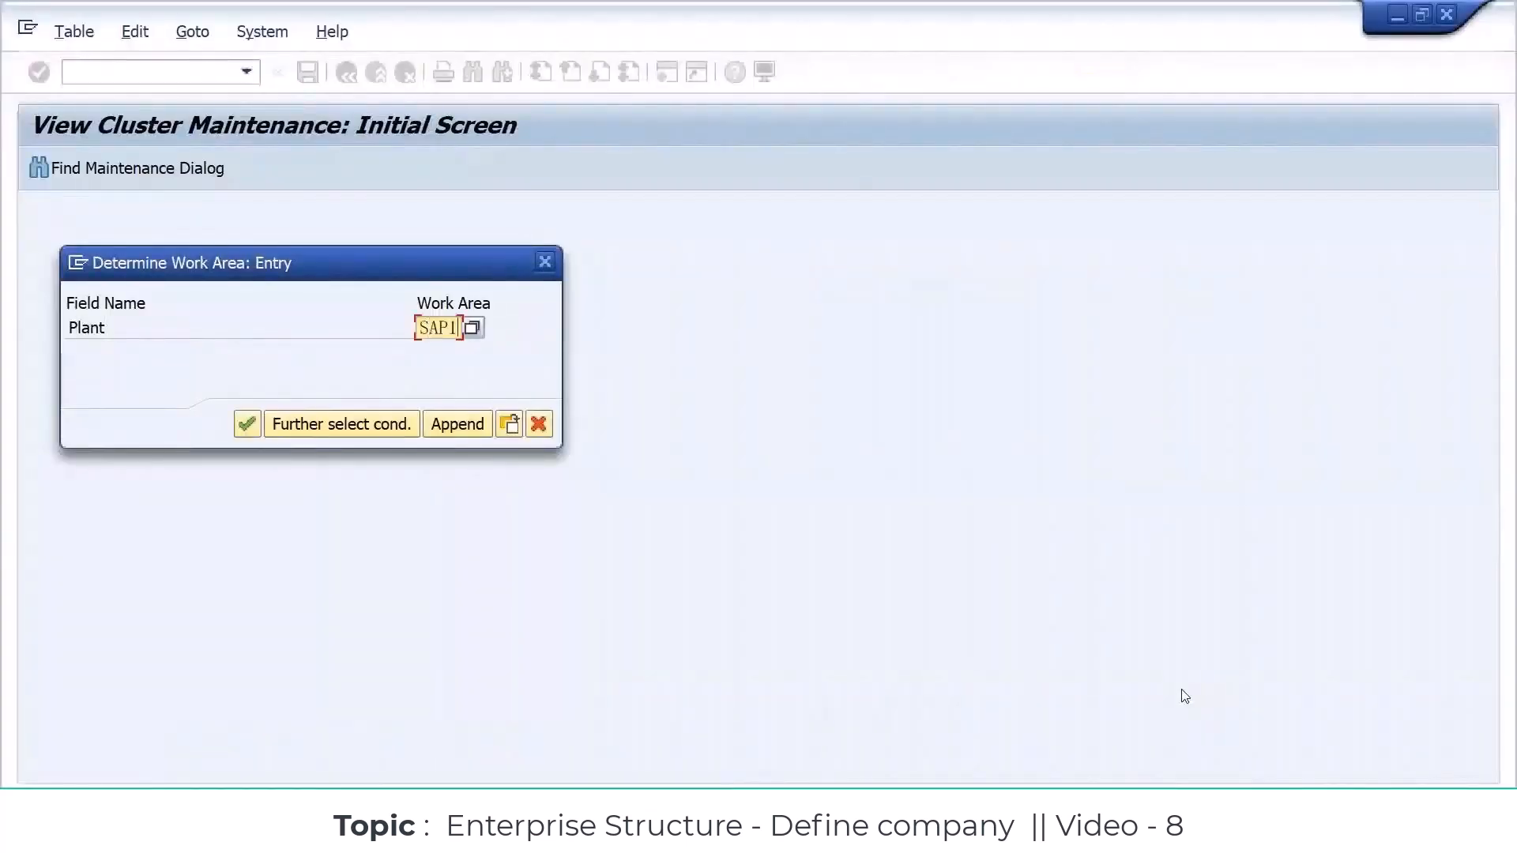
click(247, 426)
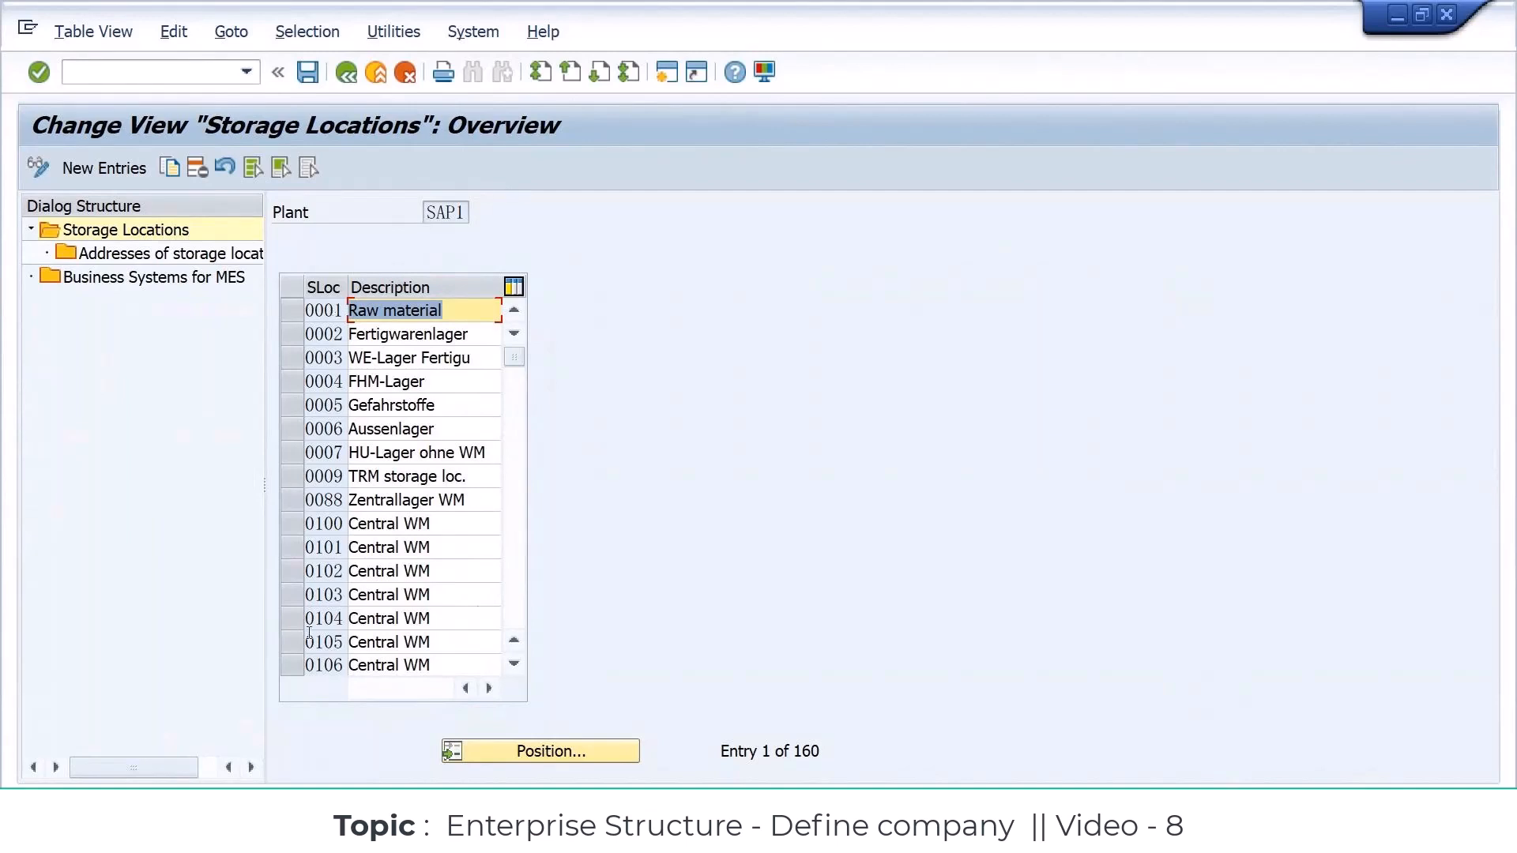
Step: Delete all existing storage locations of plant SAP1, including dependent entries, and save the deletion to the customizing request
drag(793, 752, 844, 753)
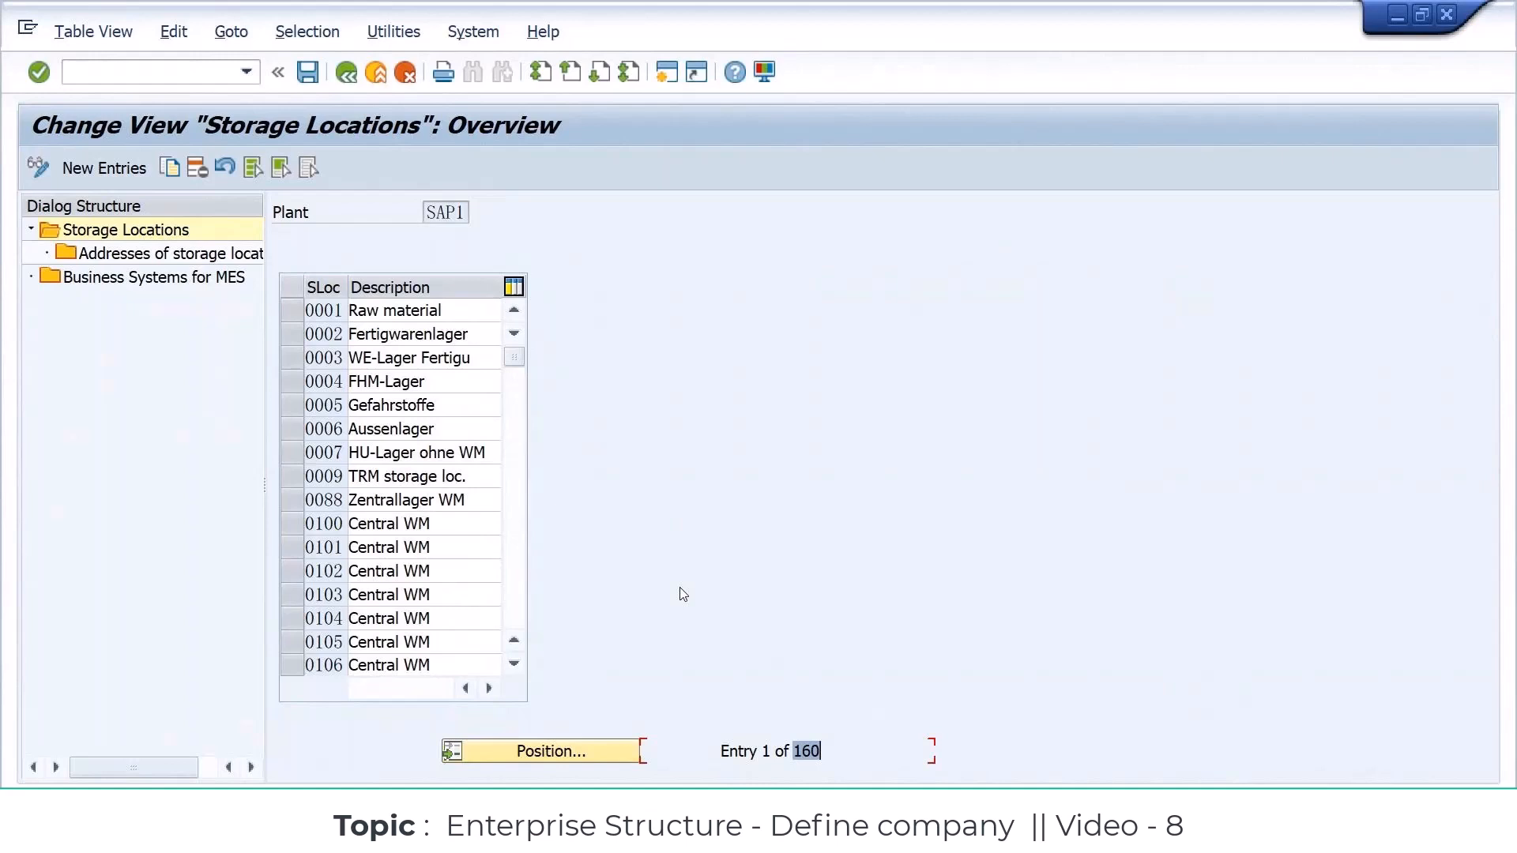
click(254, 172)
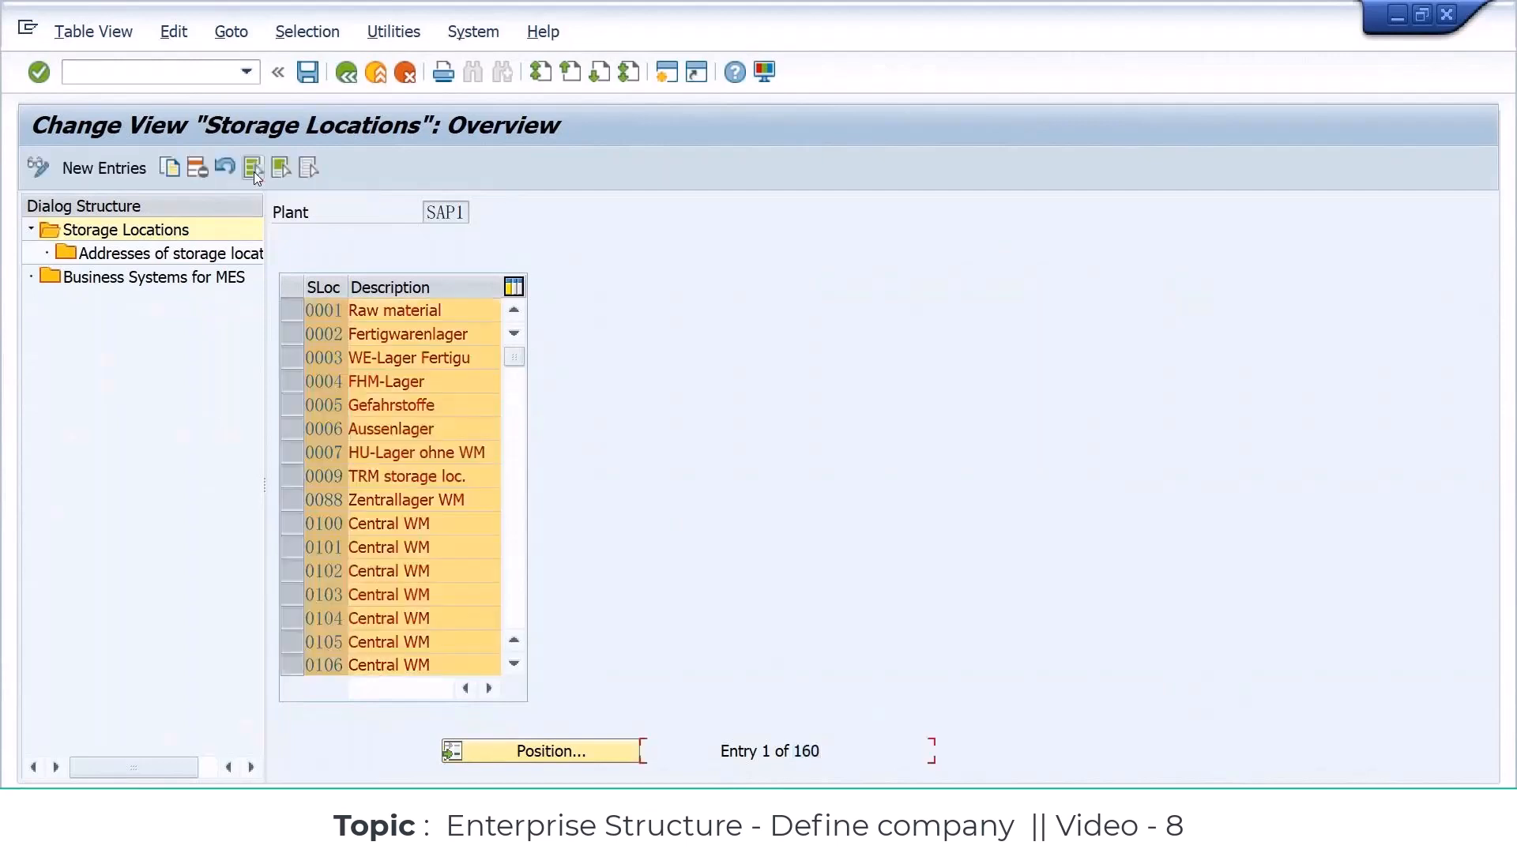
click(195, 168)
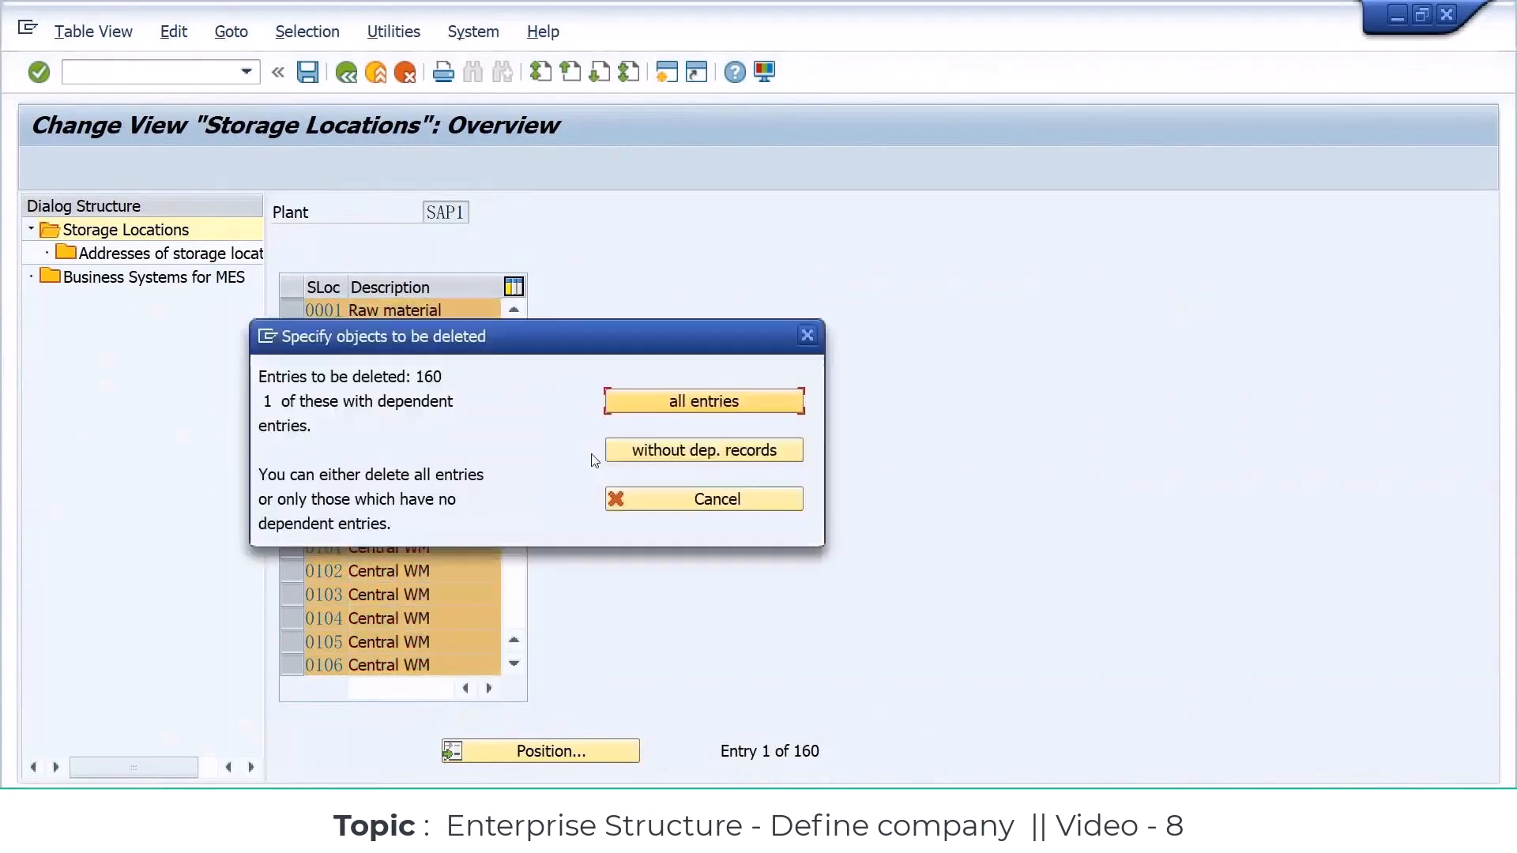
click(704, 401)
click(648, 694)
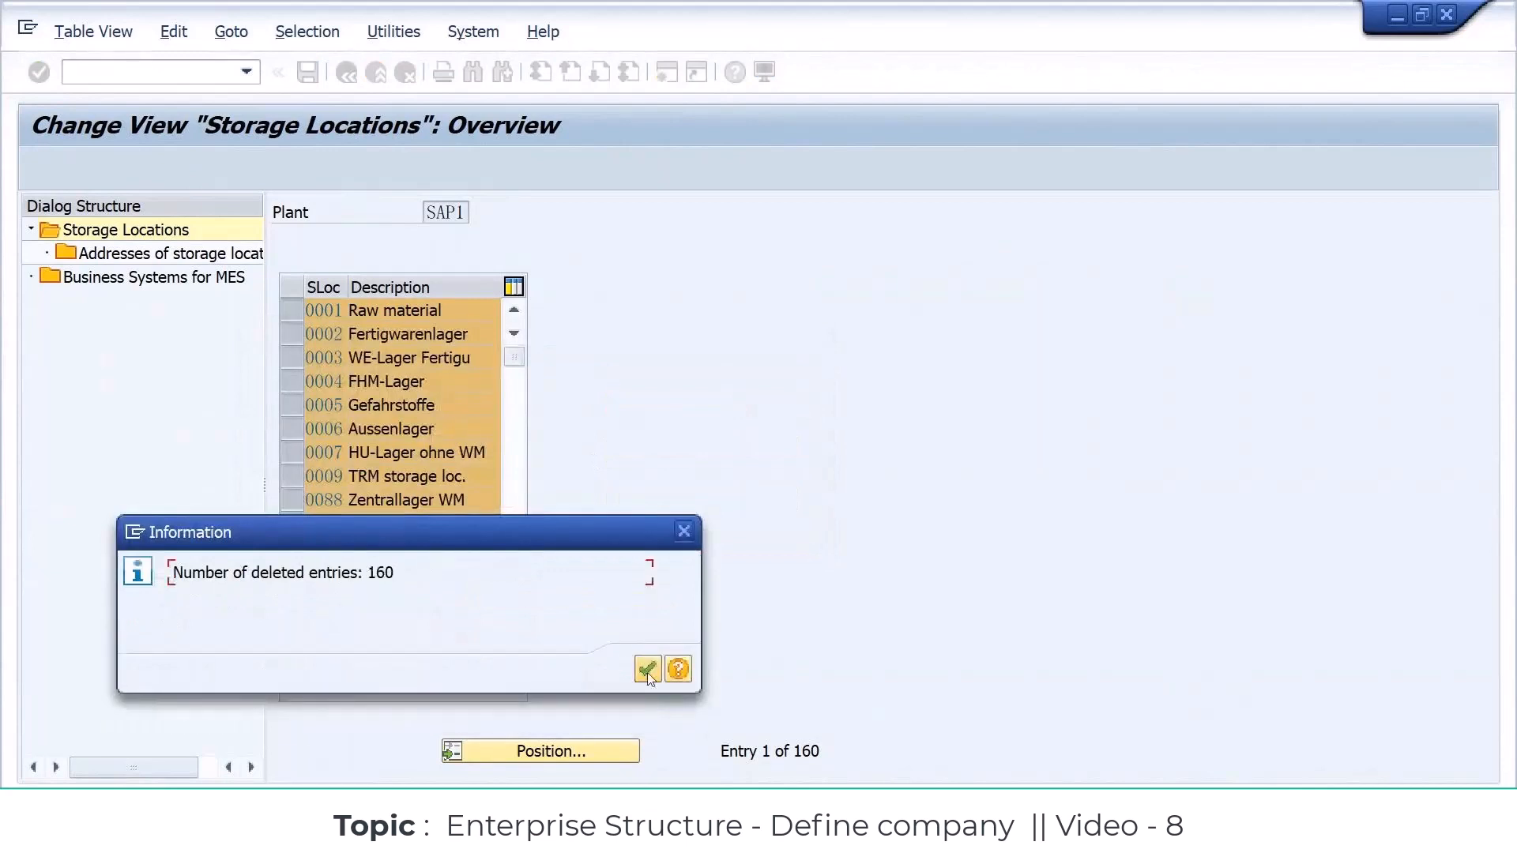
click(647, 671)
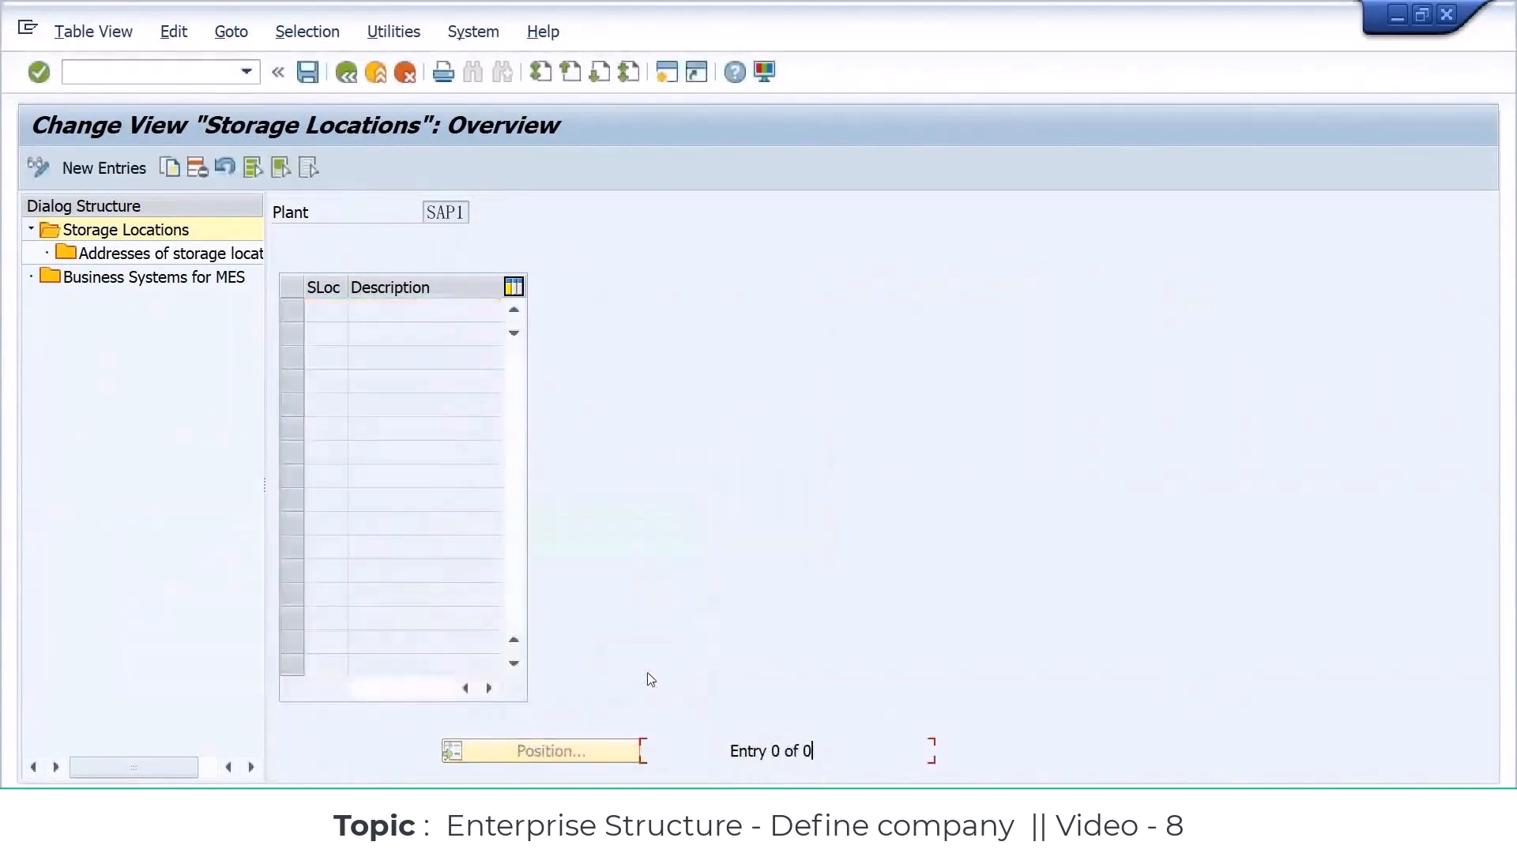
click(307, 73)
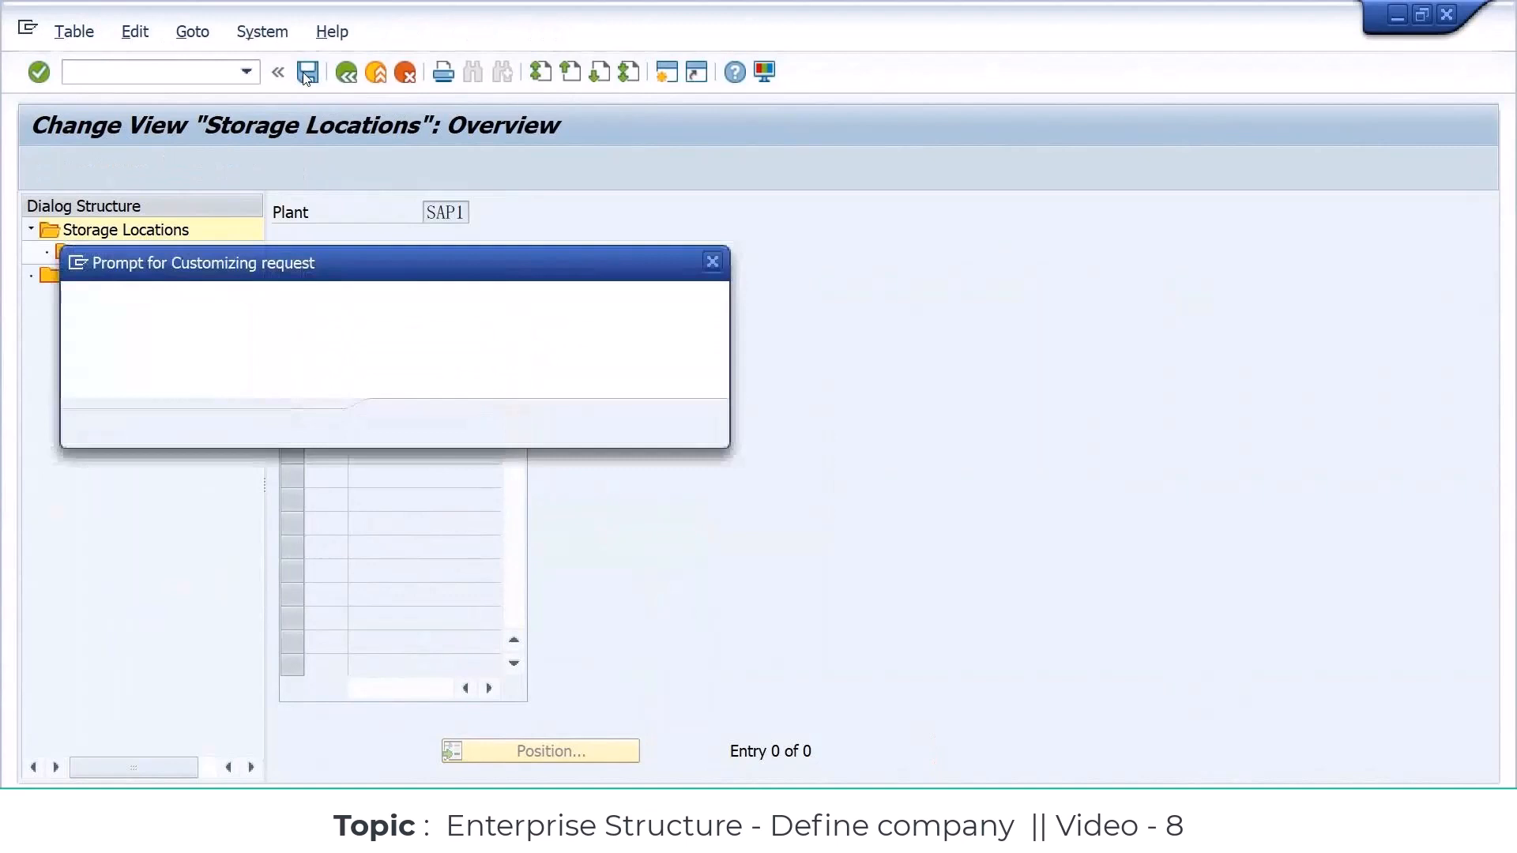
click(406, 424)
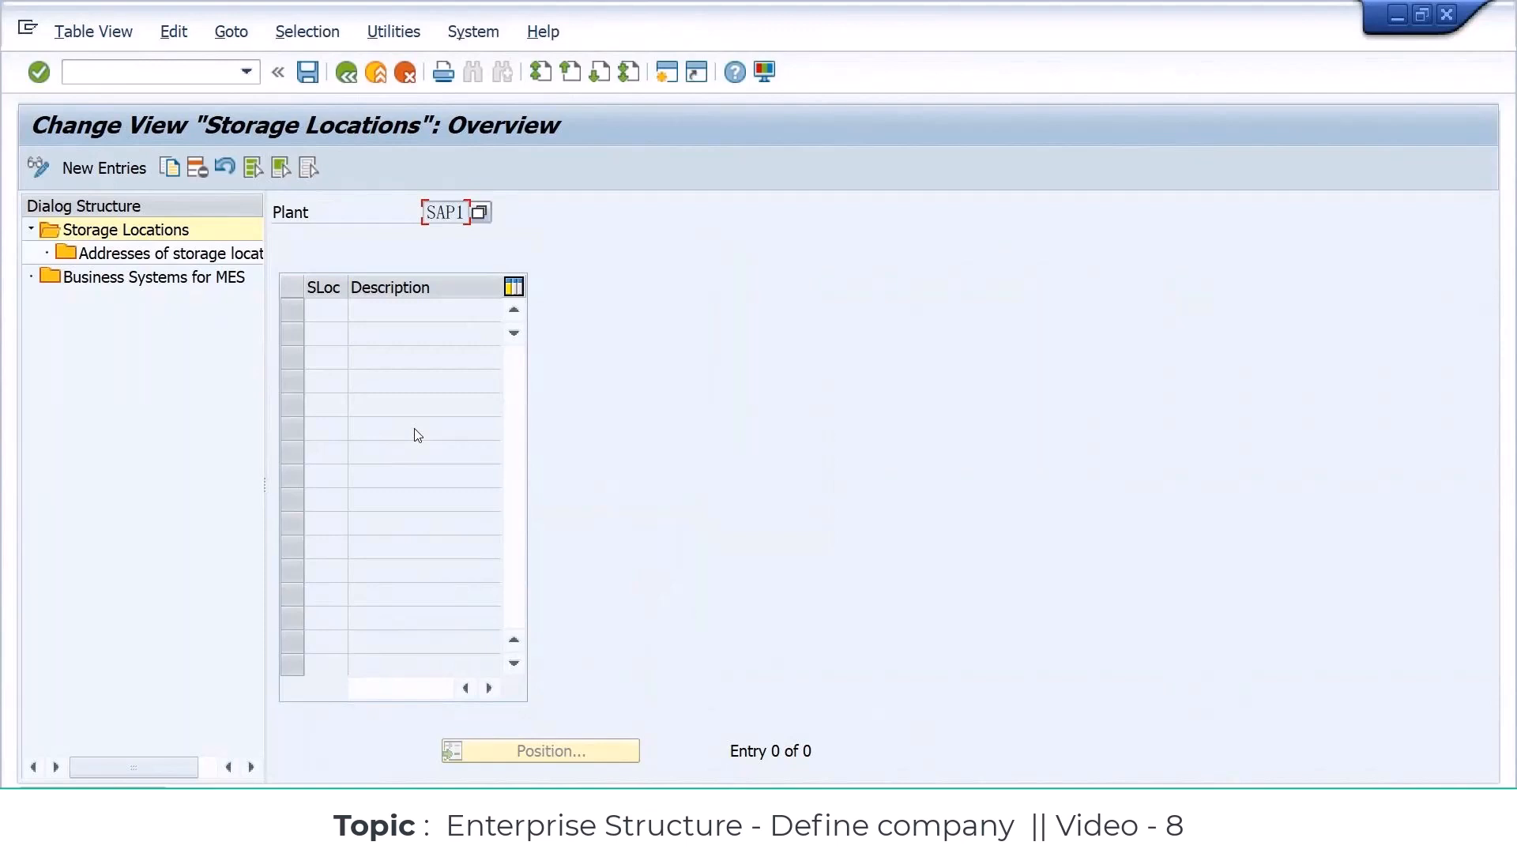
Step: Start new entries for plant SAP1 and add storage location S001 with description FINISH PRODUCTS
click(116, 170)
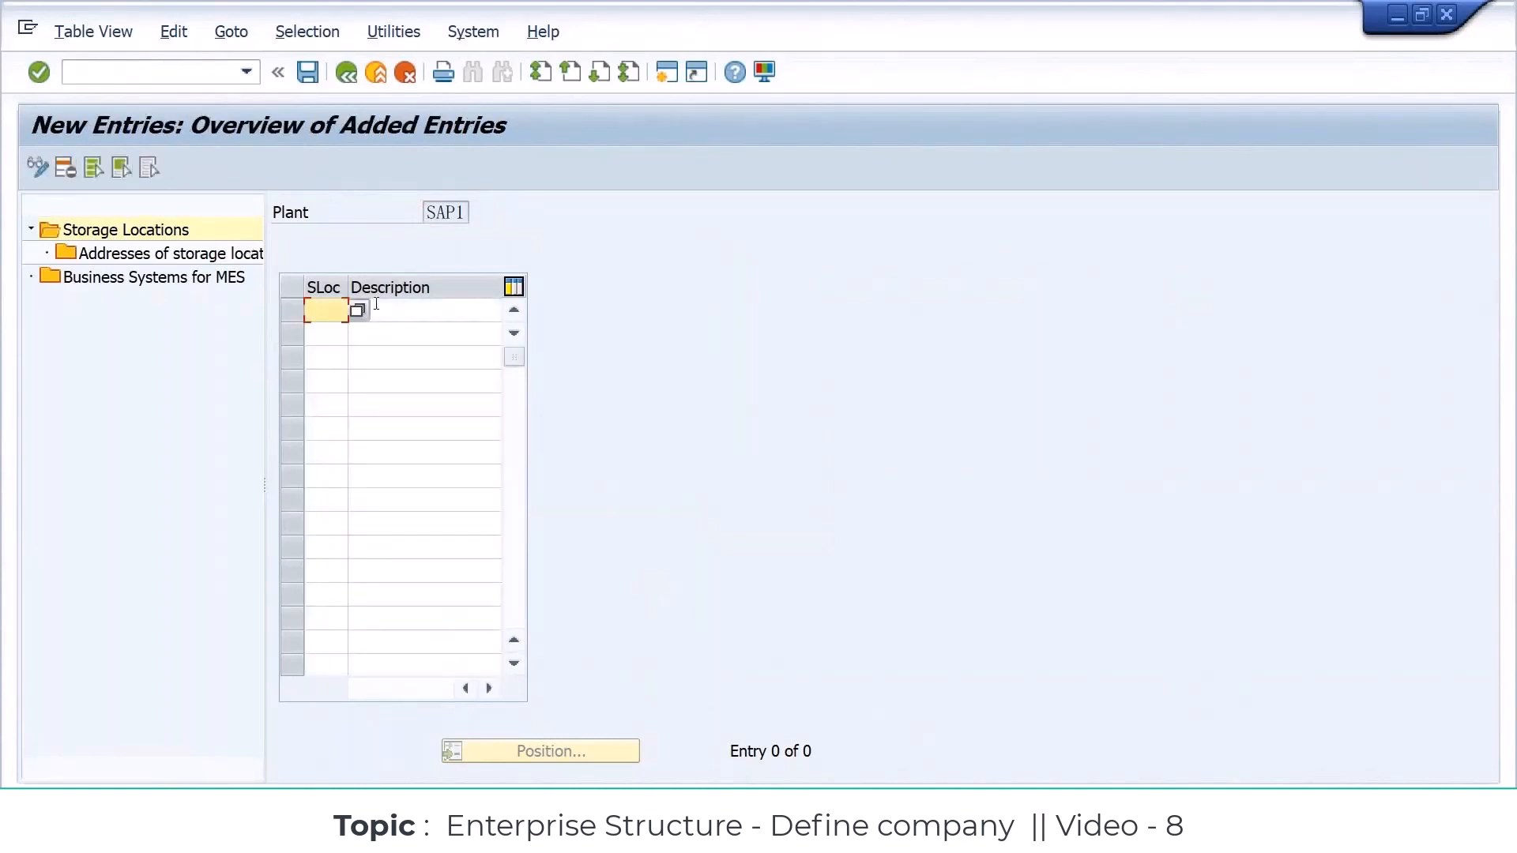
text(S001)
click(376, 305)
text(FINISH)
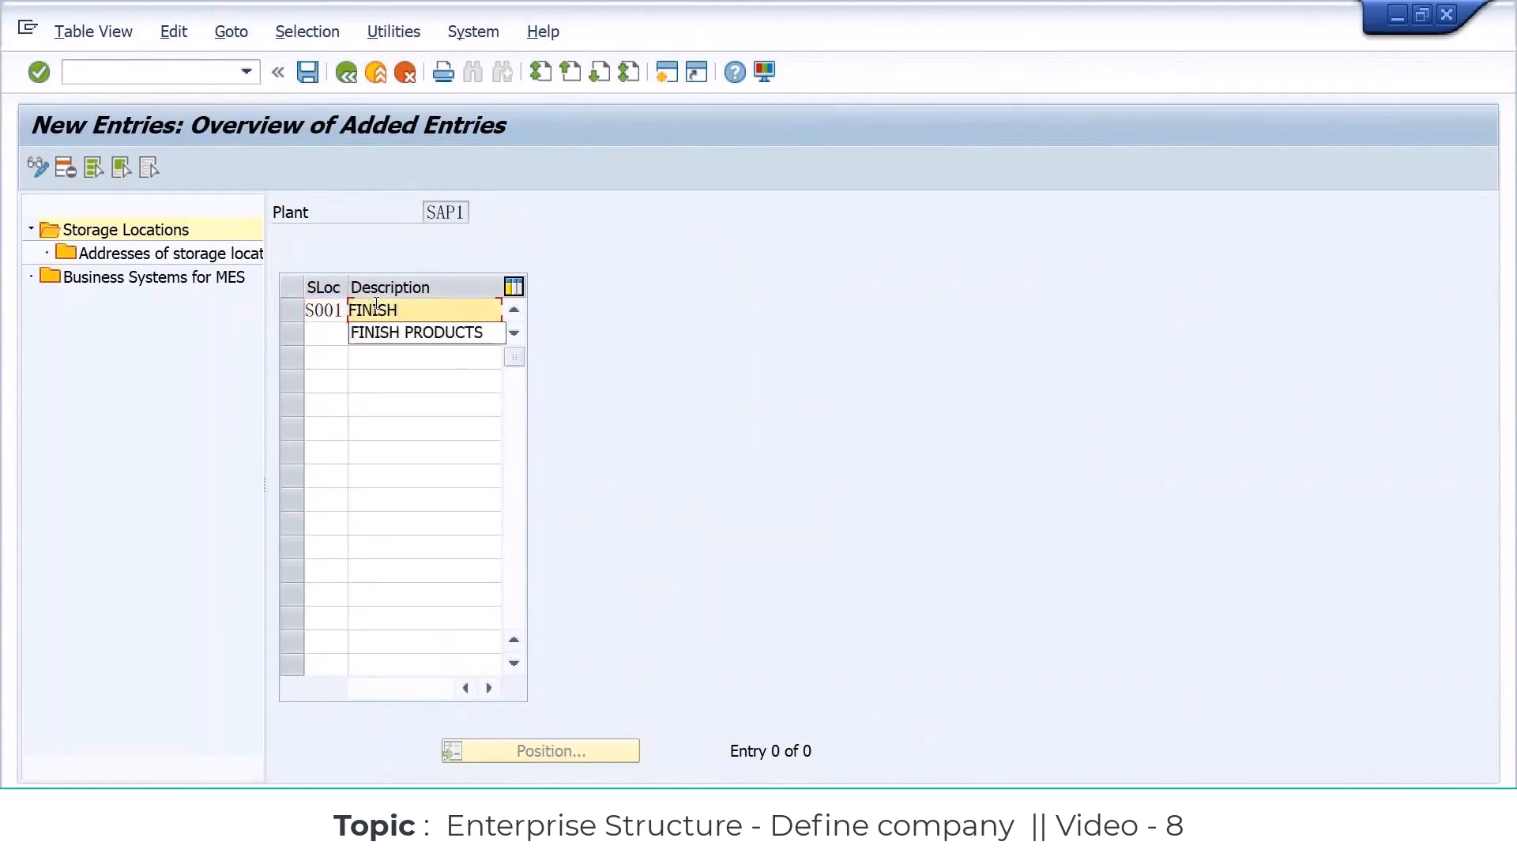
key(Down)
key(Return)
key(Return)
Step: Add storage location S002 with description RAW MATERIALS
text(S002)
key(Tab)
text(RAW)
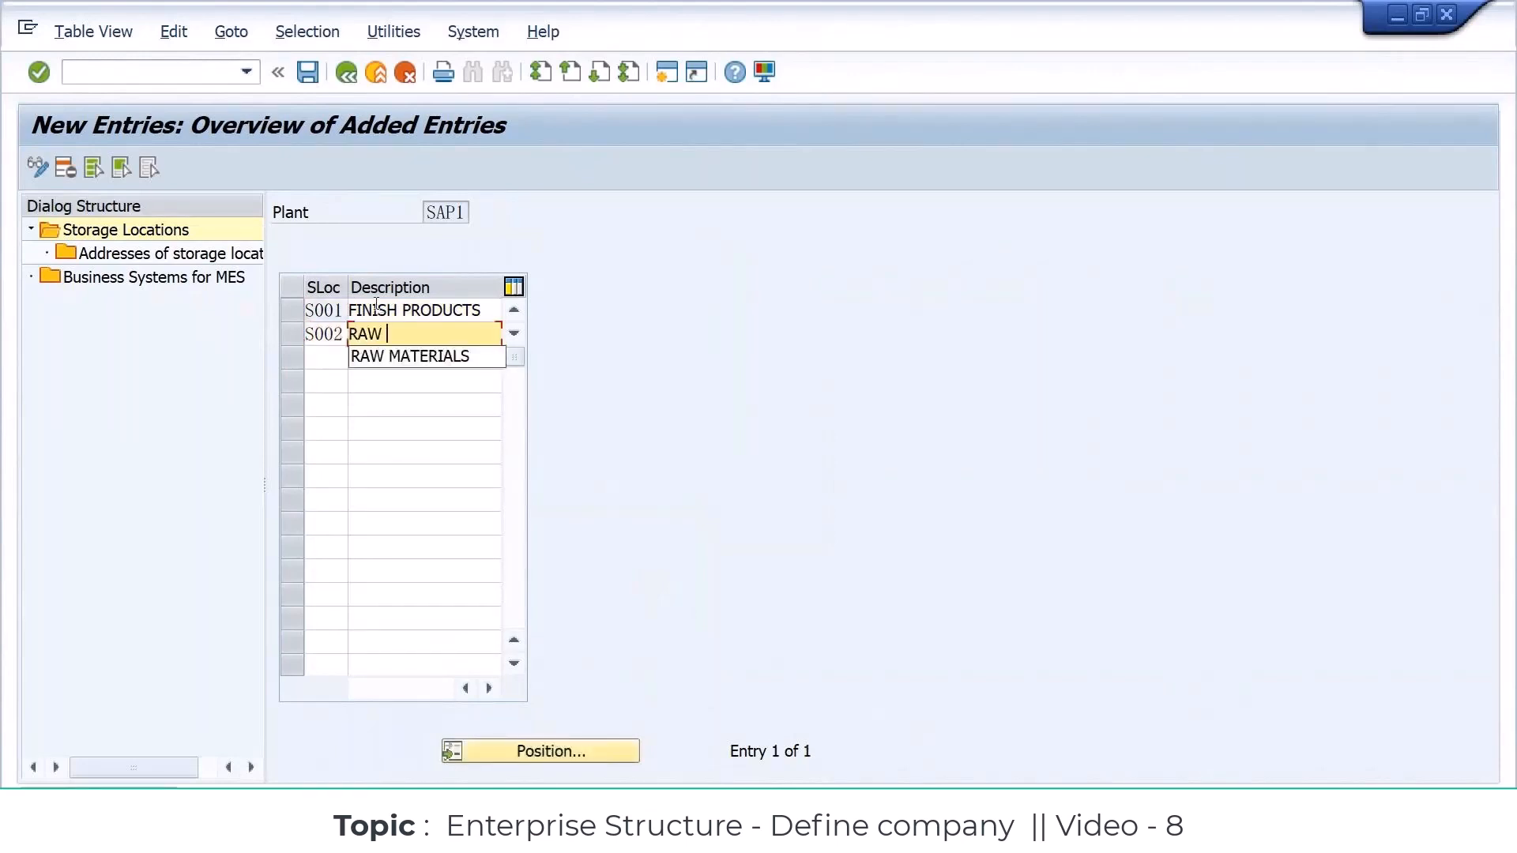
key(Down)
key(Return)
key(Return)
Step: Add storage location S003 with description SEMI FINISH
text(S003)
key(Tab)
text(SEMI FINI)
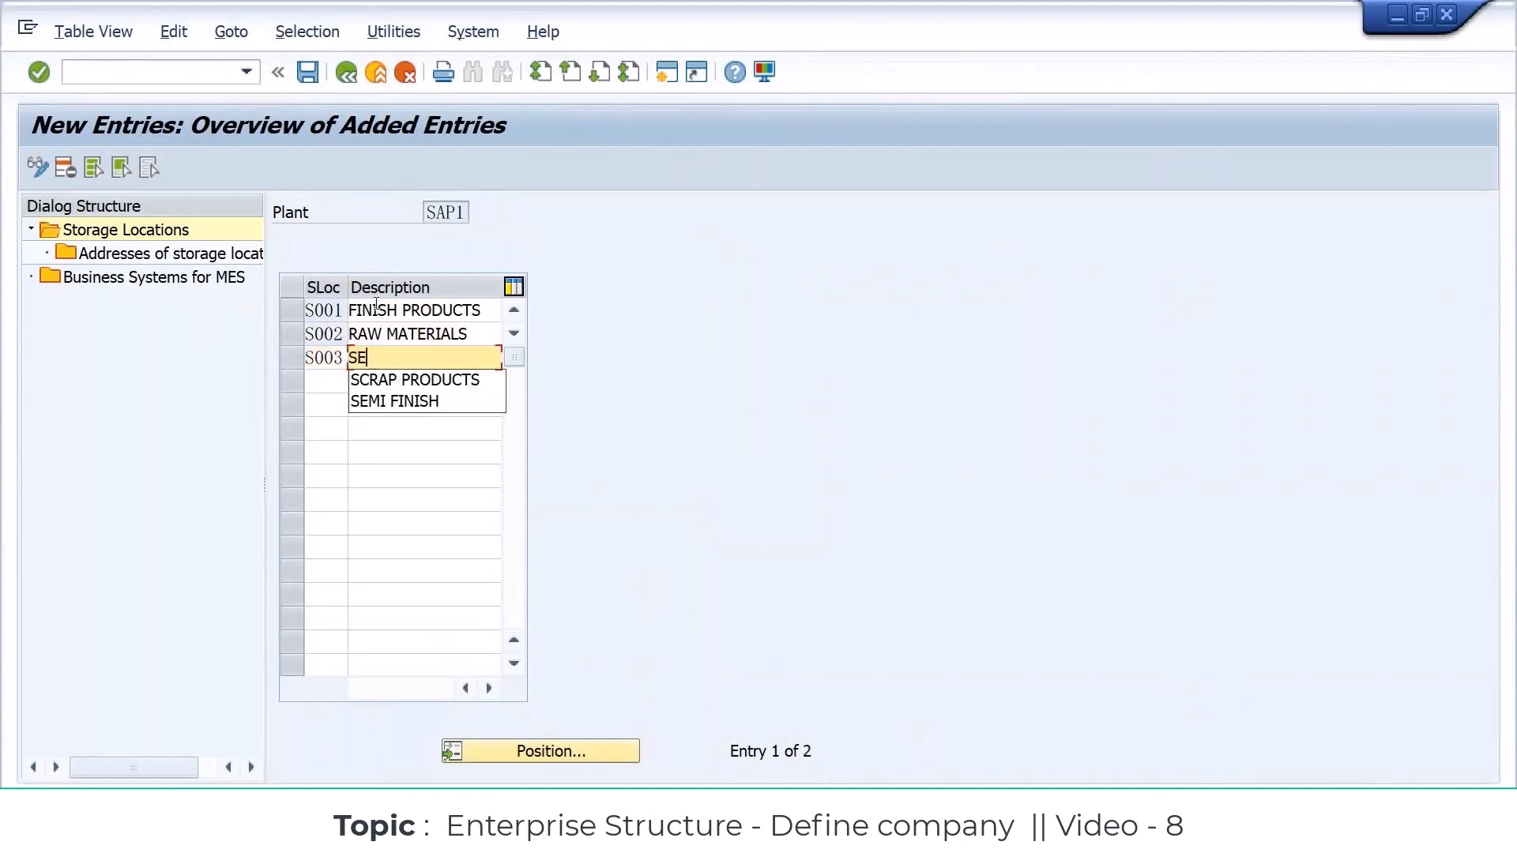
key(Down)
key(Return)
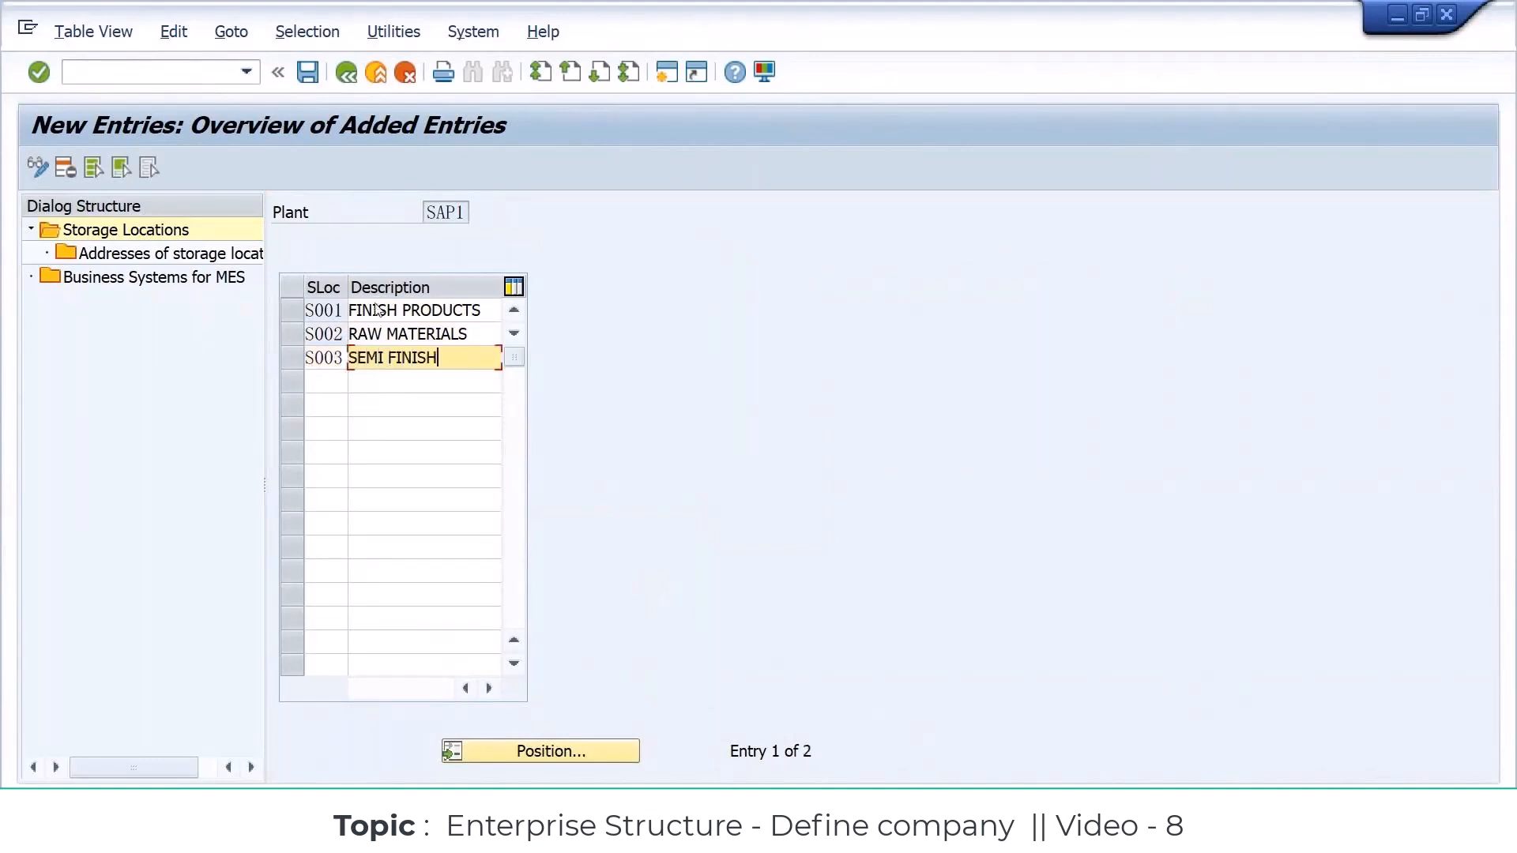
key(Return)
Step: Add storage location S004 with description PACK PRODUCTS
text(S004)
key(Tab)
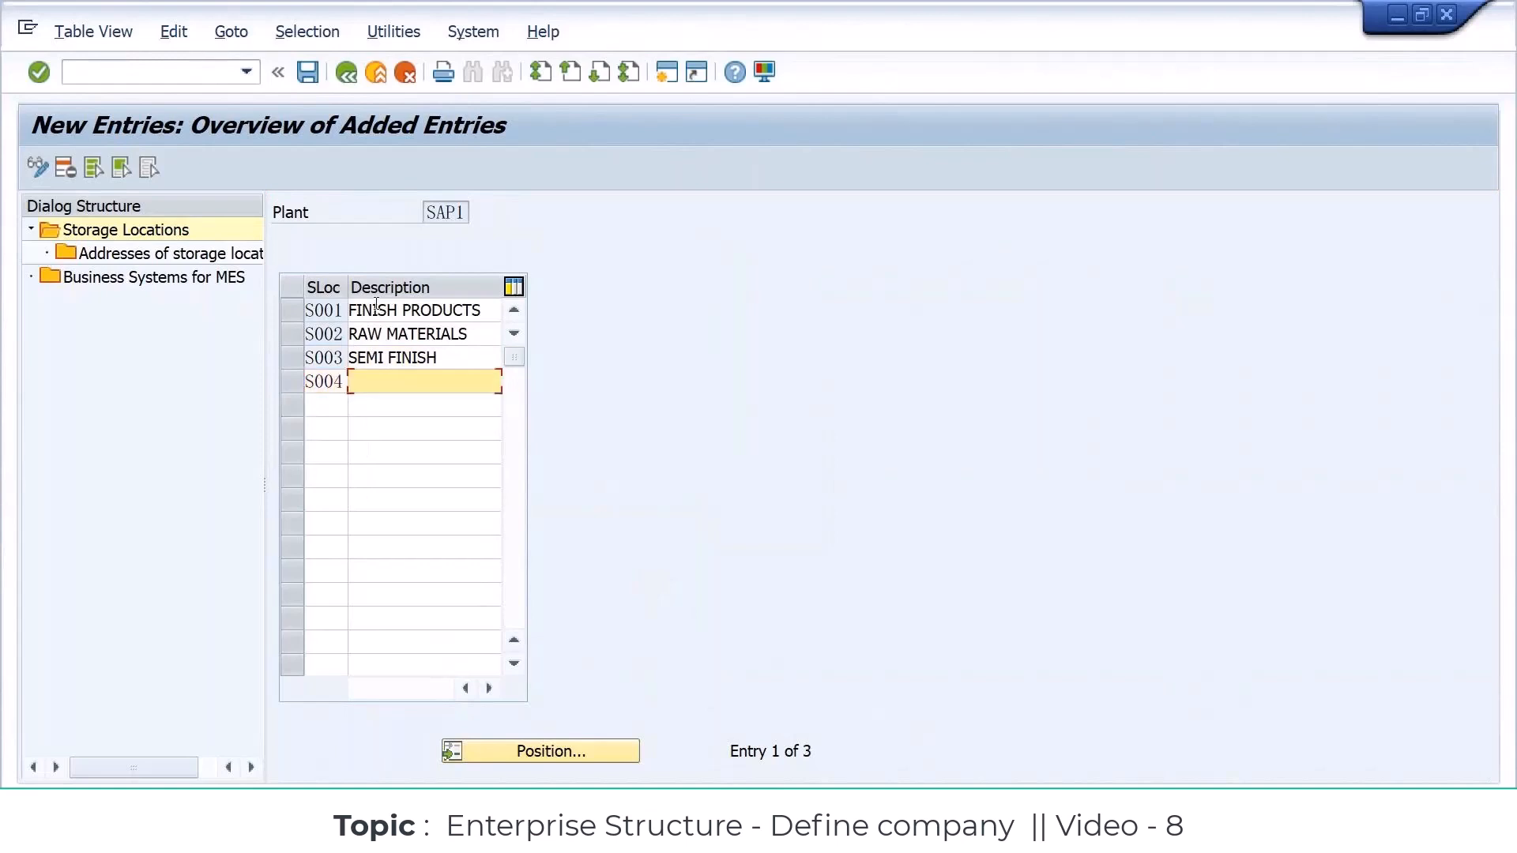
text(PACK PRODUCTS)
key(Return)
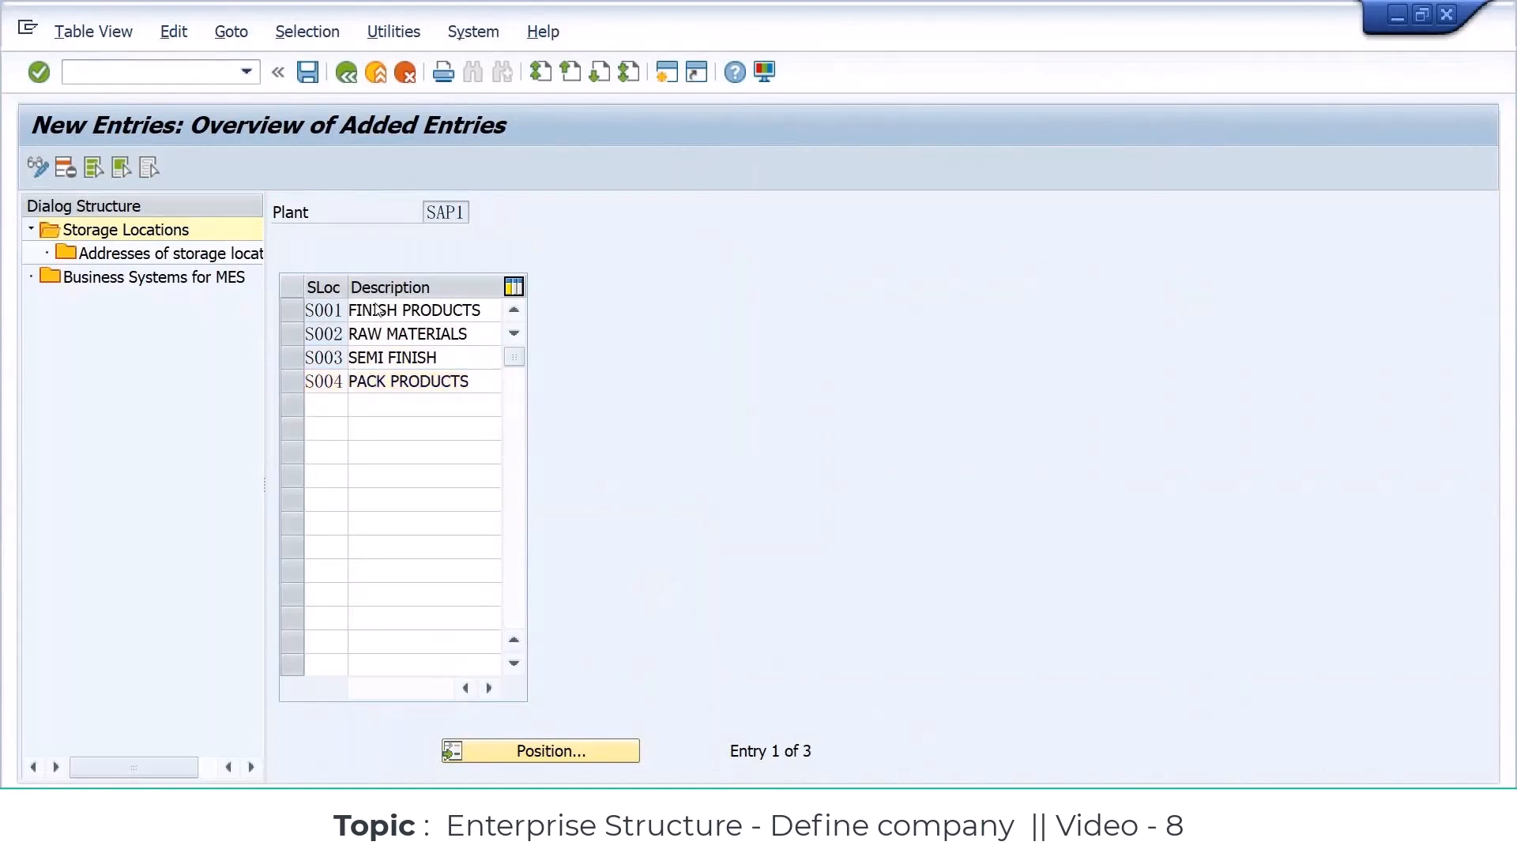
Step: Add storage location S005 with description SCRAP PRODUCTS and save the new storage locations
text(S005)
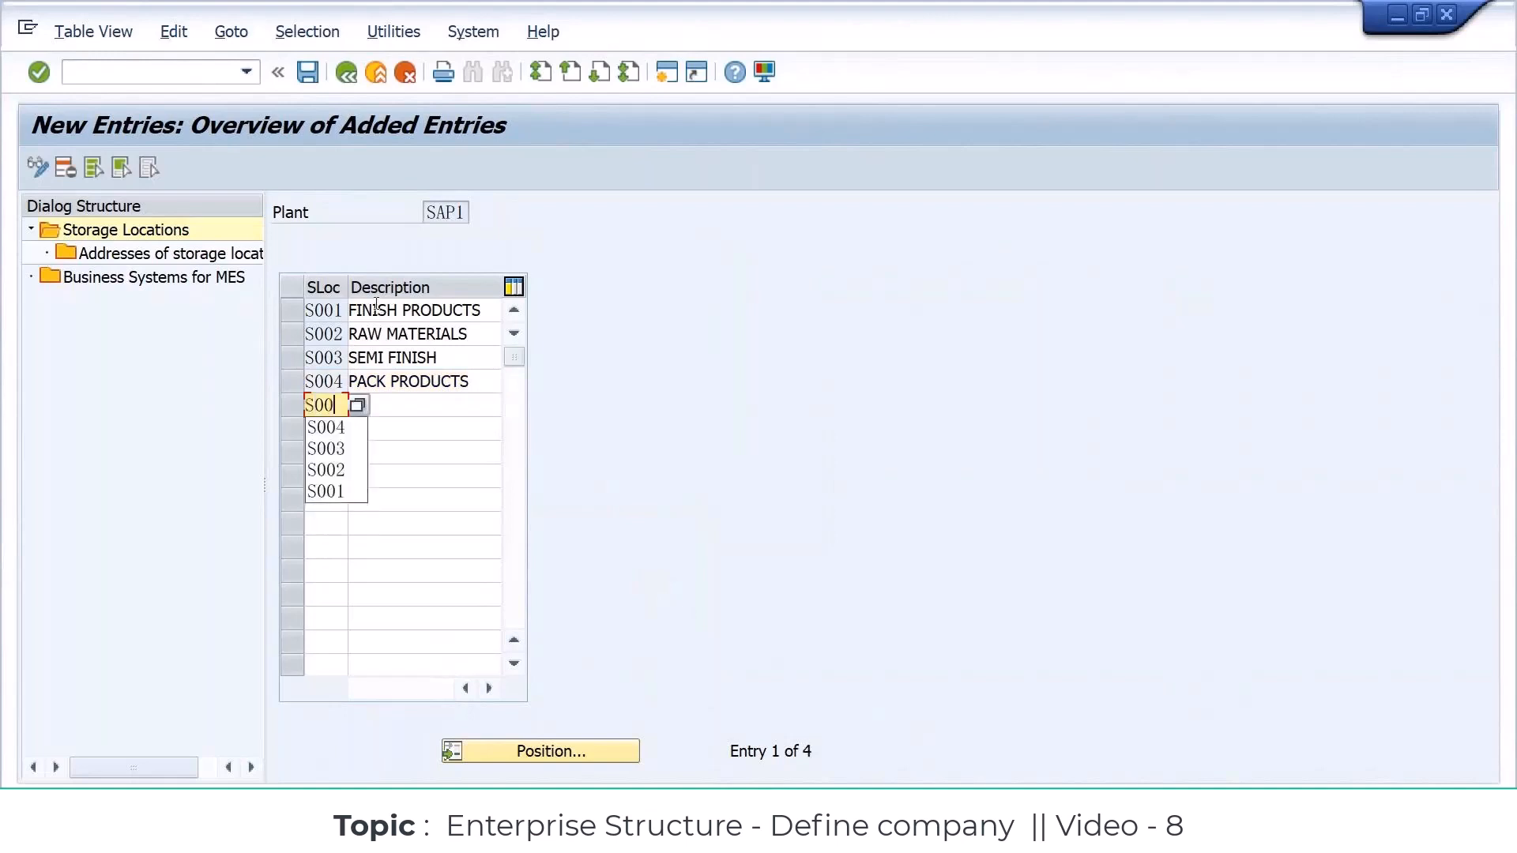
key(Tab)
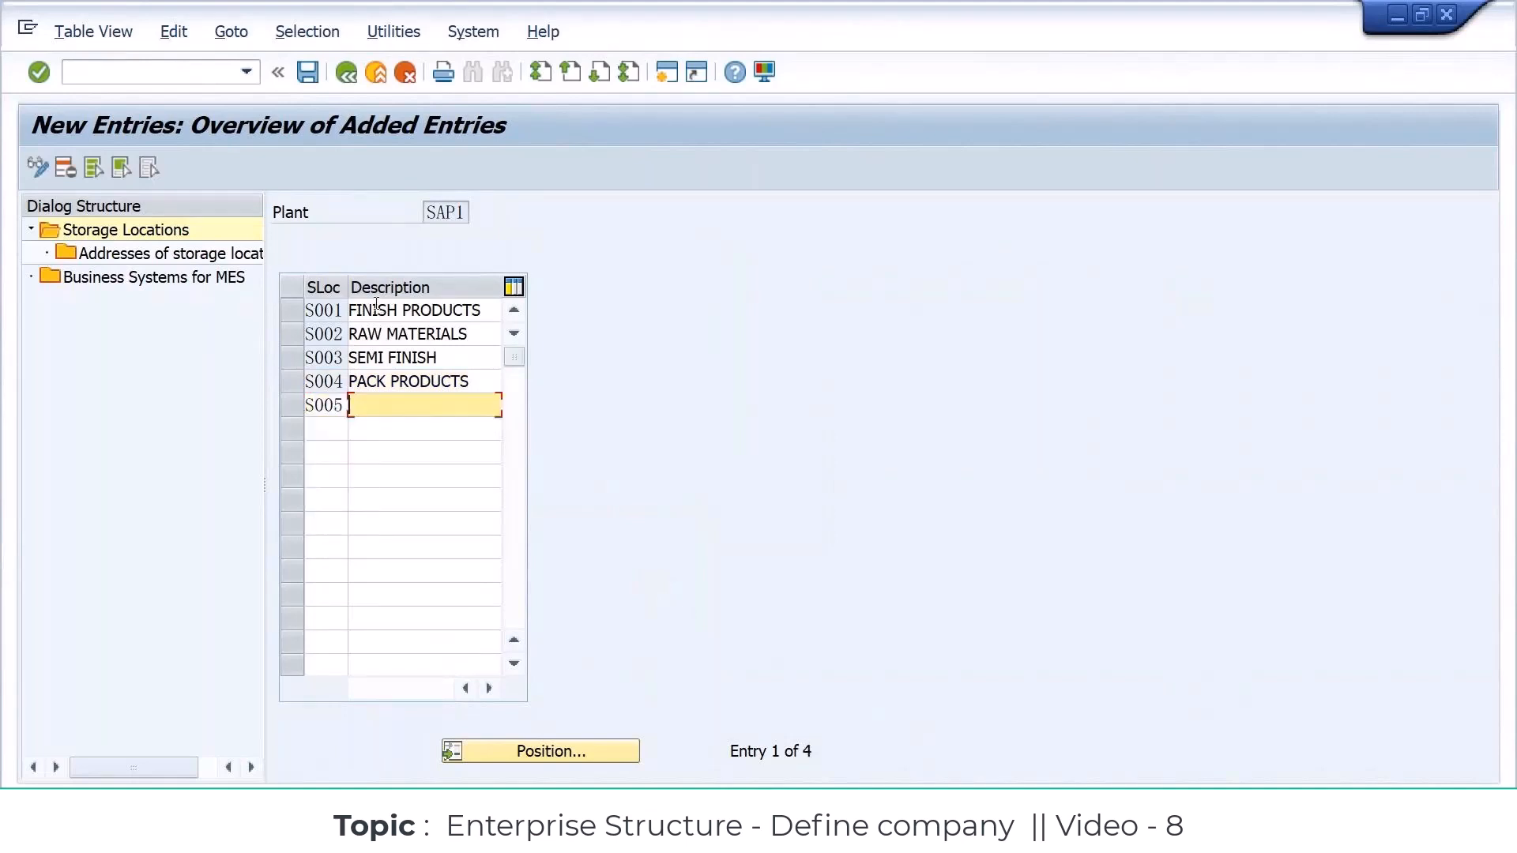
text(SCRAP)
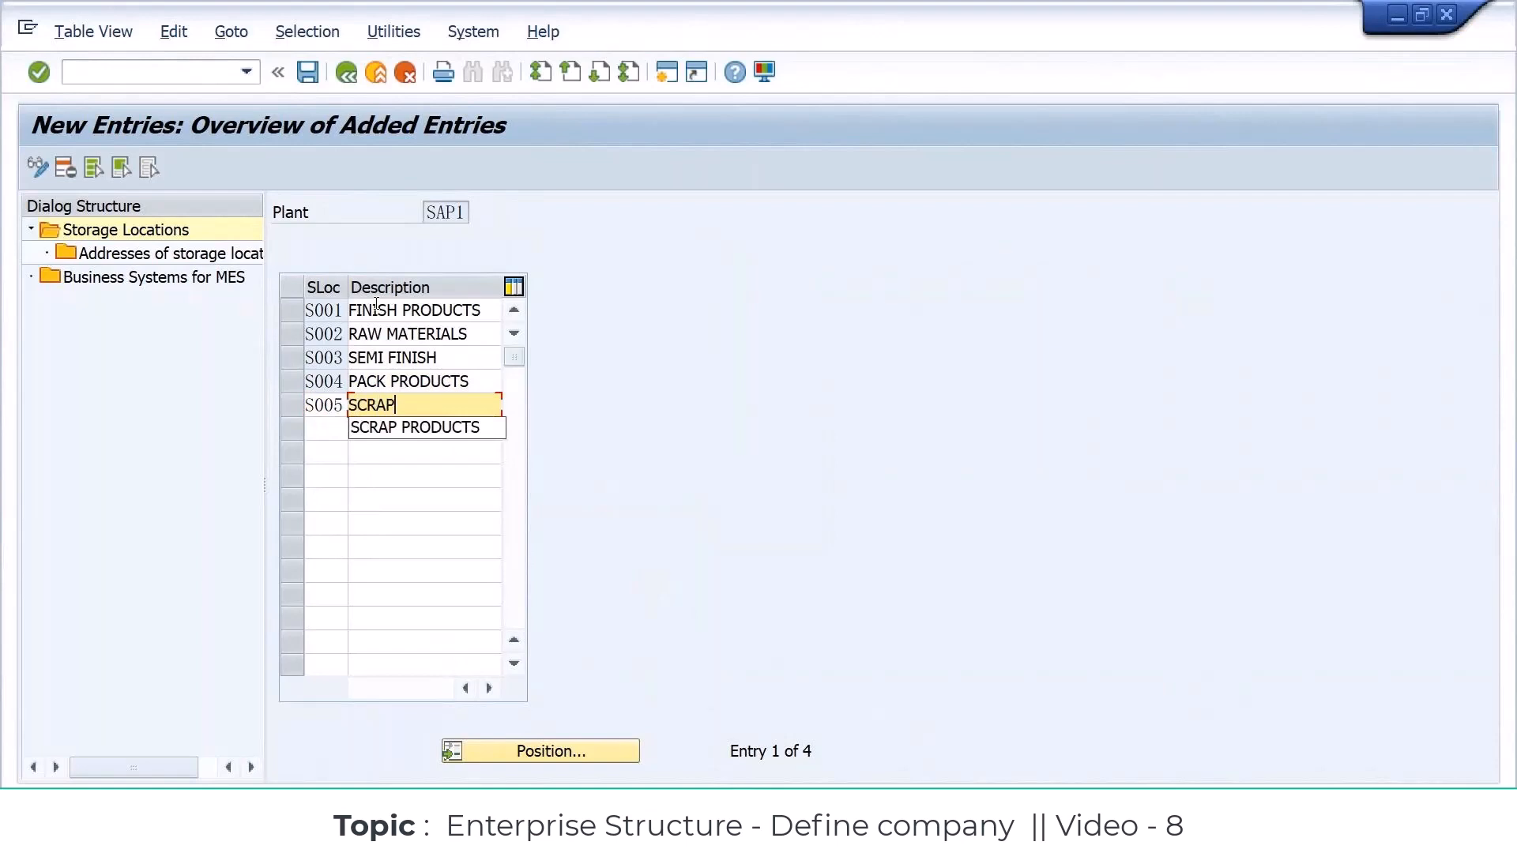
key(Down)
key(Return)
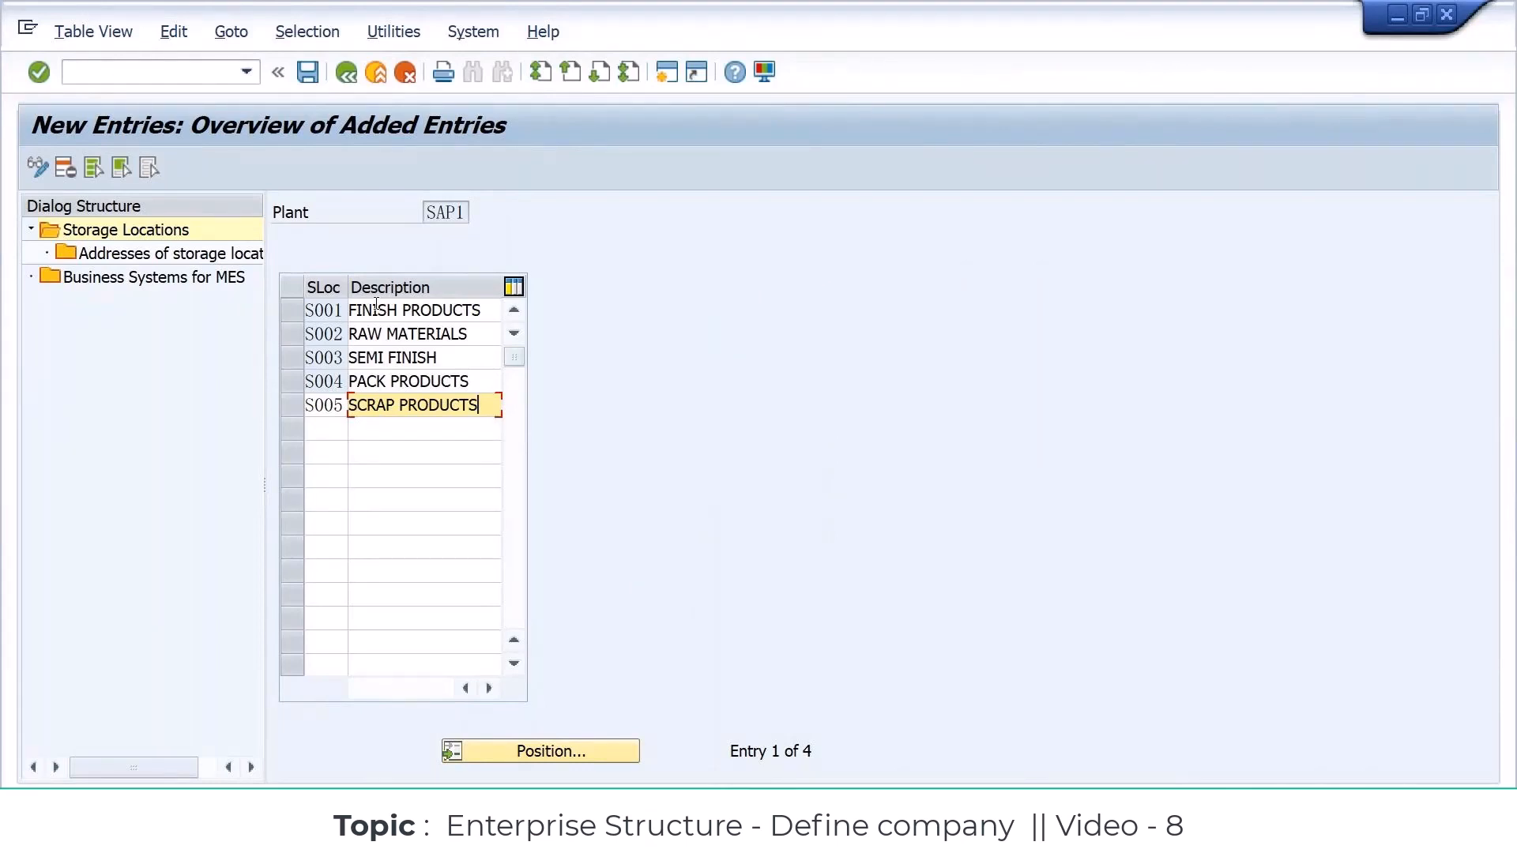
key(Return)
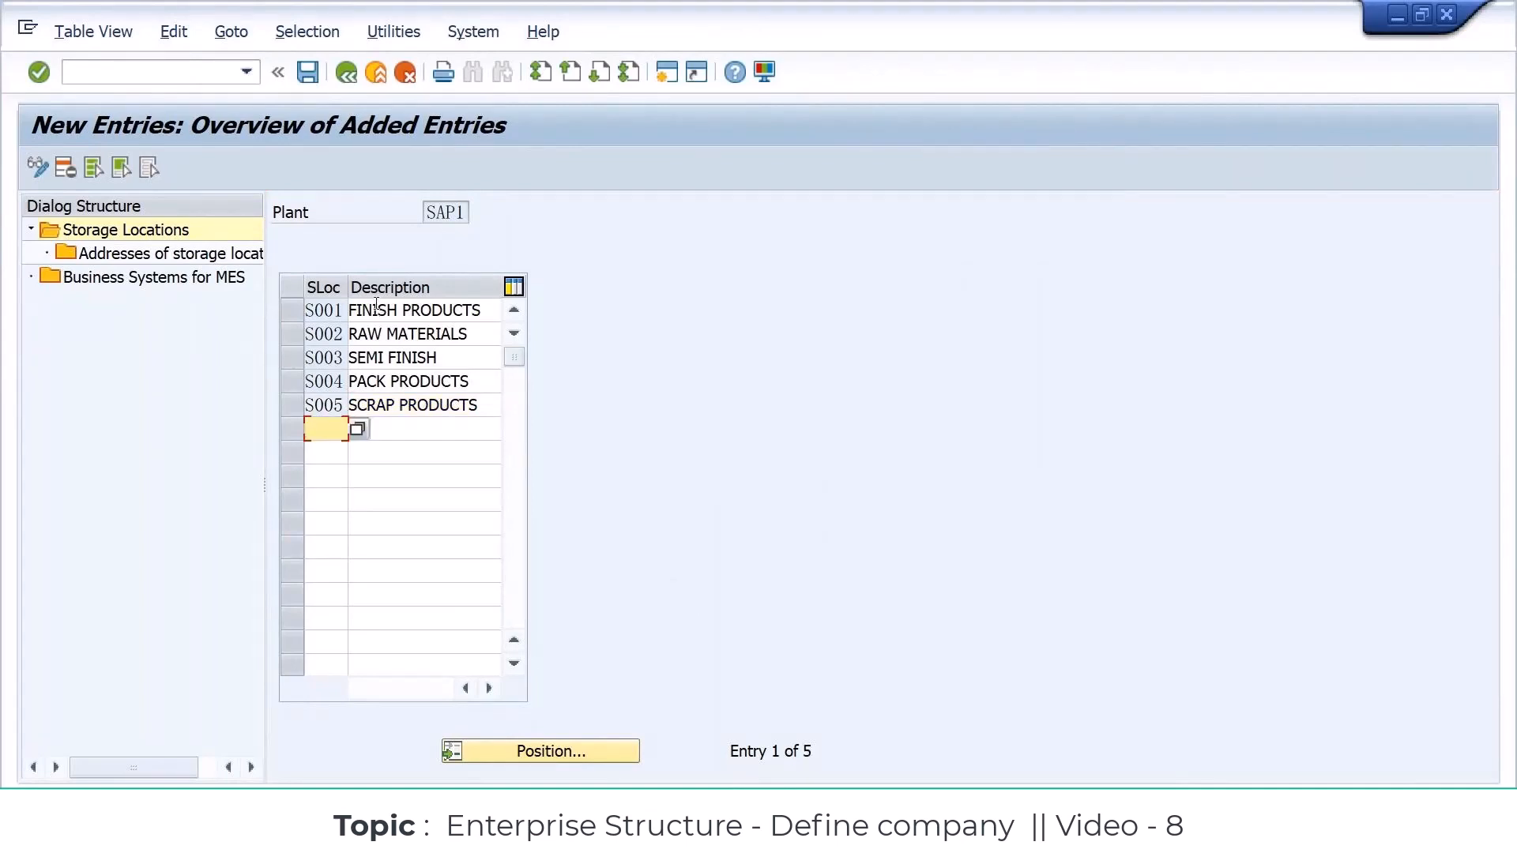
click(316, 68)
Step: Copy the codes and descriptions of storage locations S001 to S005 and switch to the Excel workbook
click(313, 311)
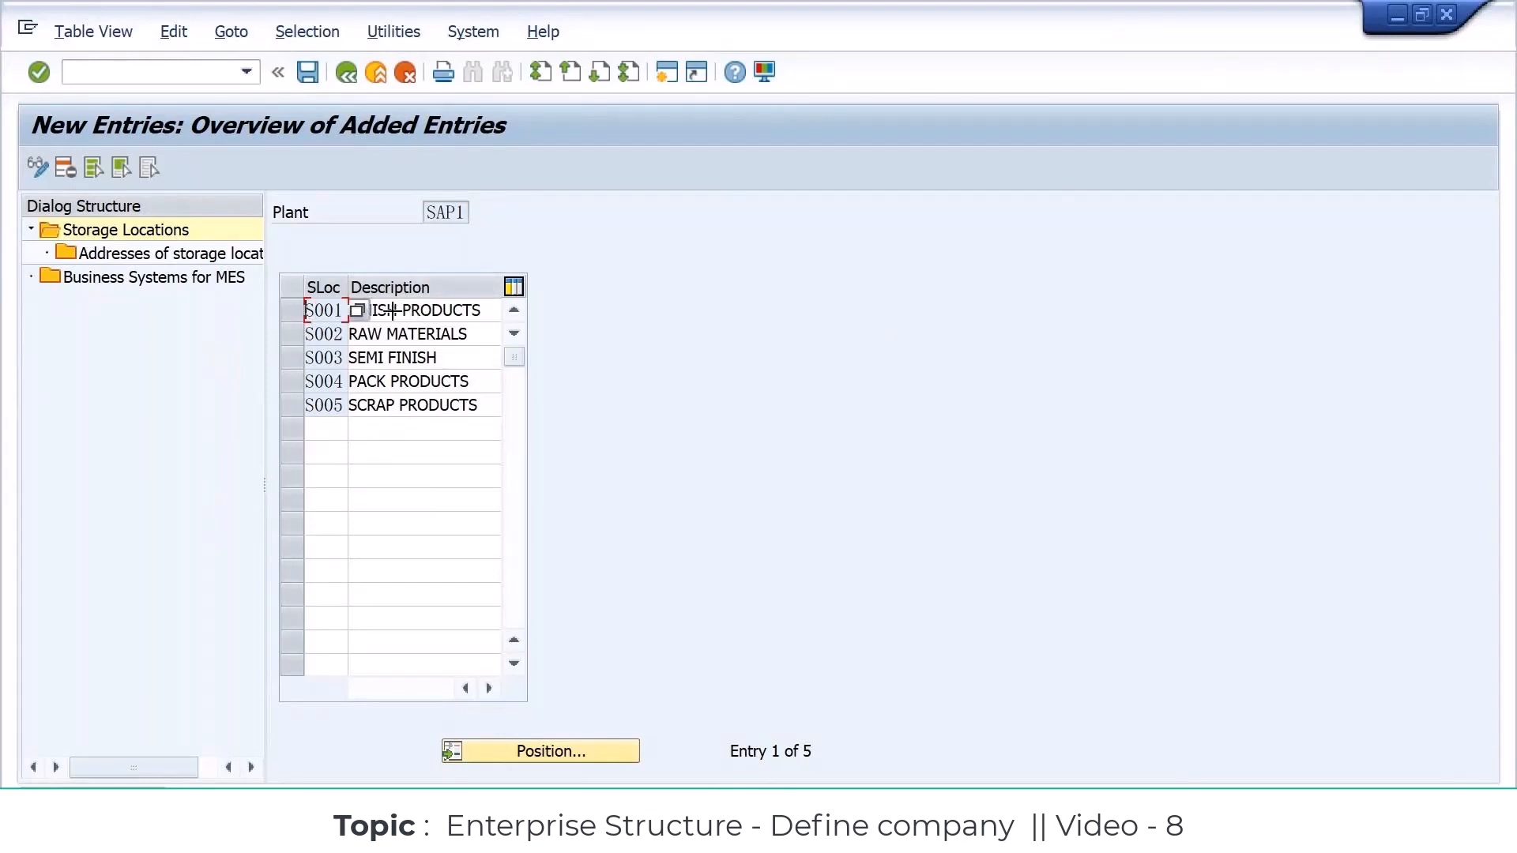
drag(348, 305, 464, 404)
key(ctrl+c)
key(alt+Tab)
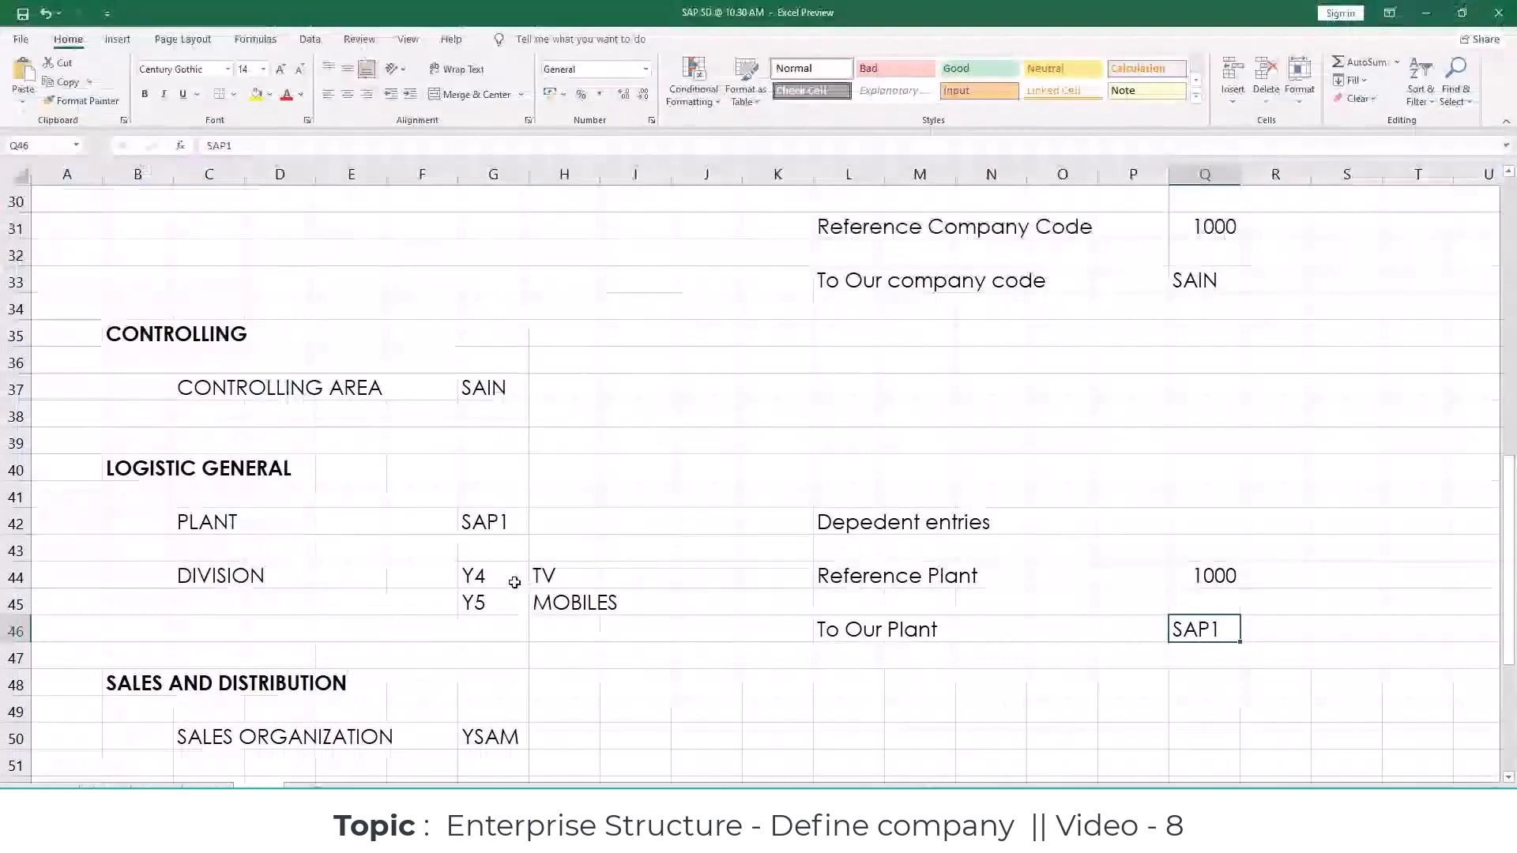
Step: Enter the label STORAGE LOCATION in cell C64 under MATERIAL MANAGEMENT and paste the copied storage location list at G64
scroll(514, 583, down, 6)
click(235, 635)
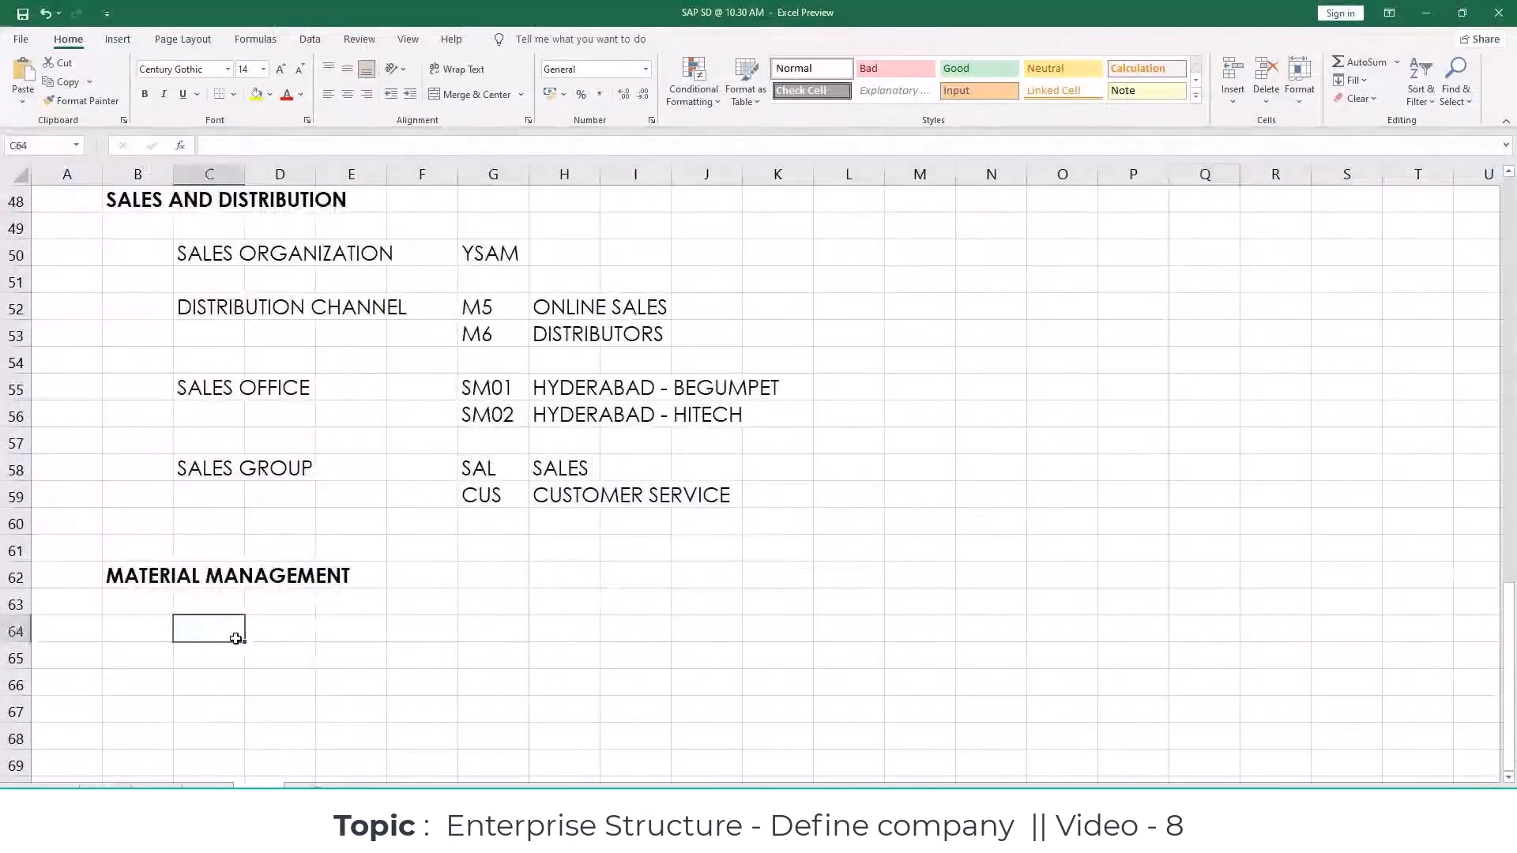
text(ST)
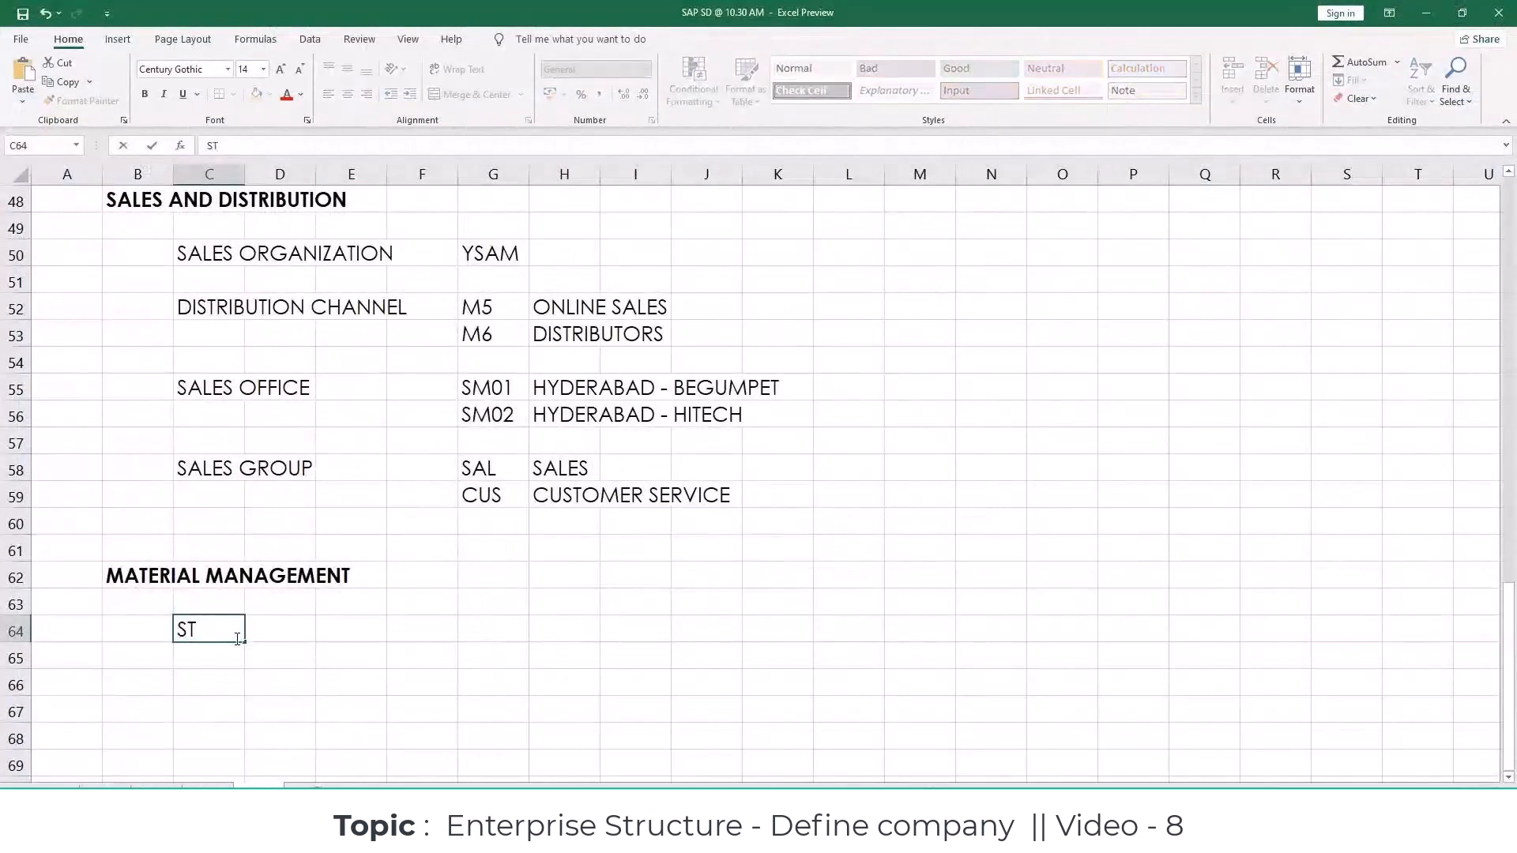
text(ORAGE LOCATION)
key(Tab)
key(Tab)
key(Tab)
key(Tab)
key(ctrl+v)
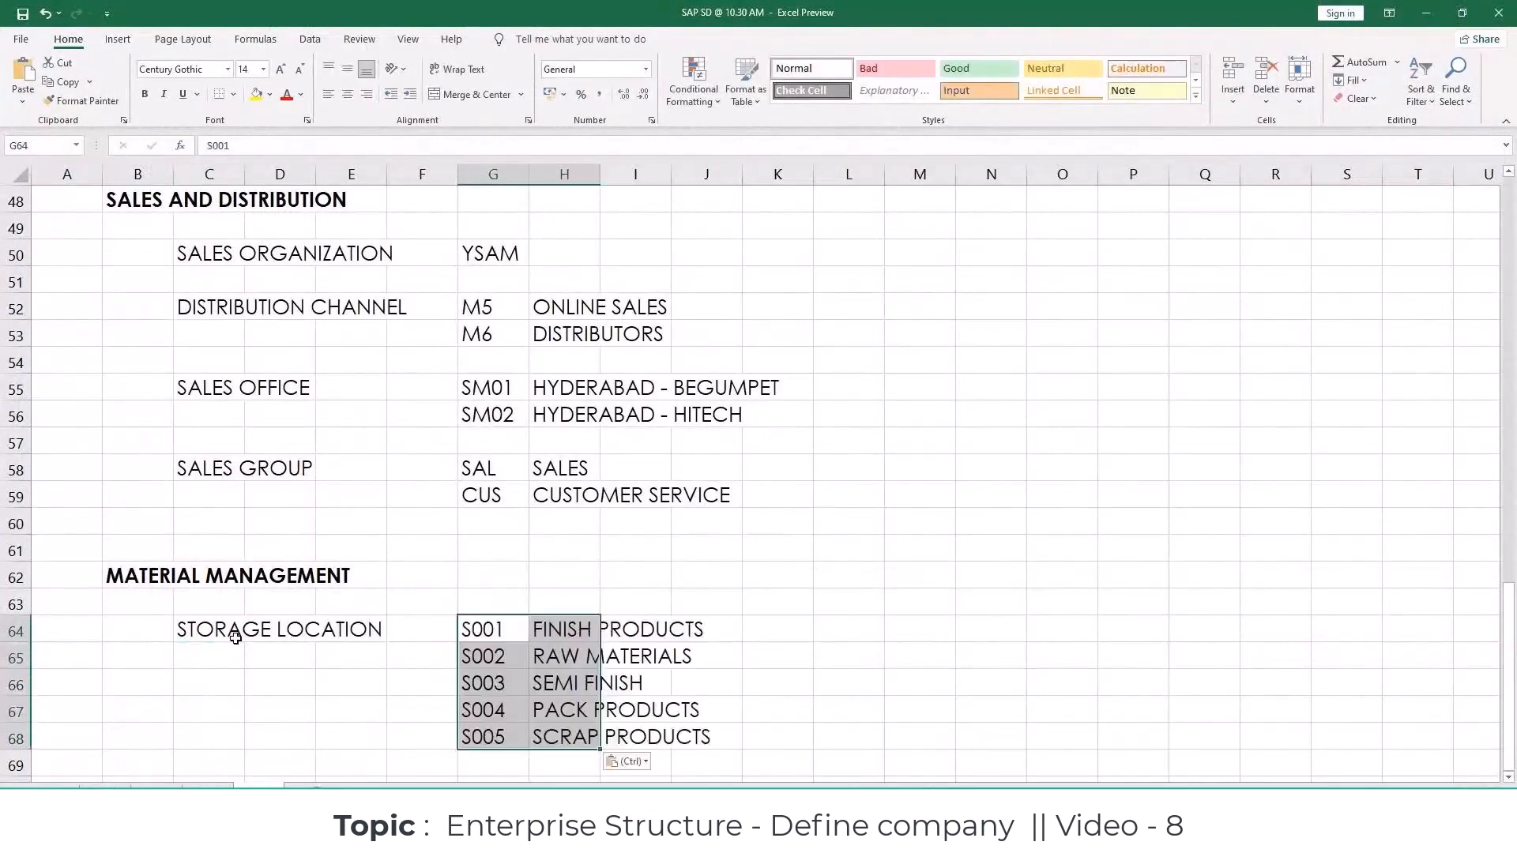
Step: Enter the note "Assigned to Plant : SAP1" in cell L66 beside the storage location list
click(856, 674)
text(Assi)
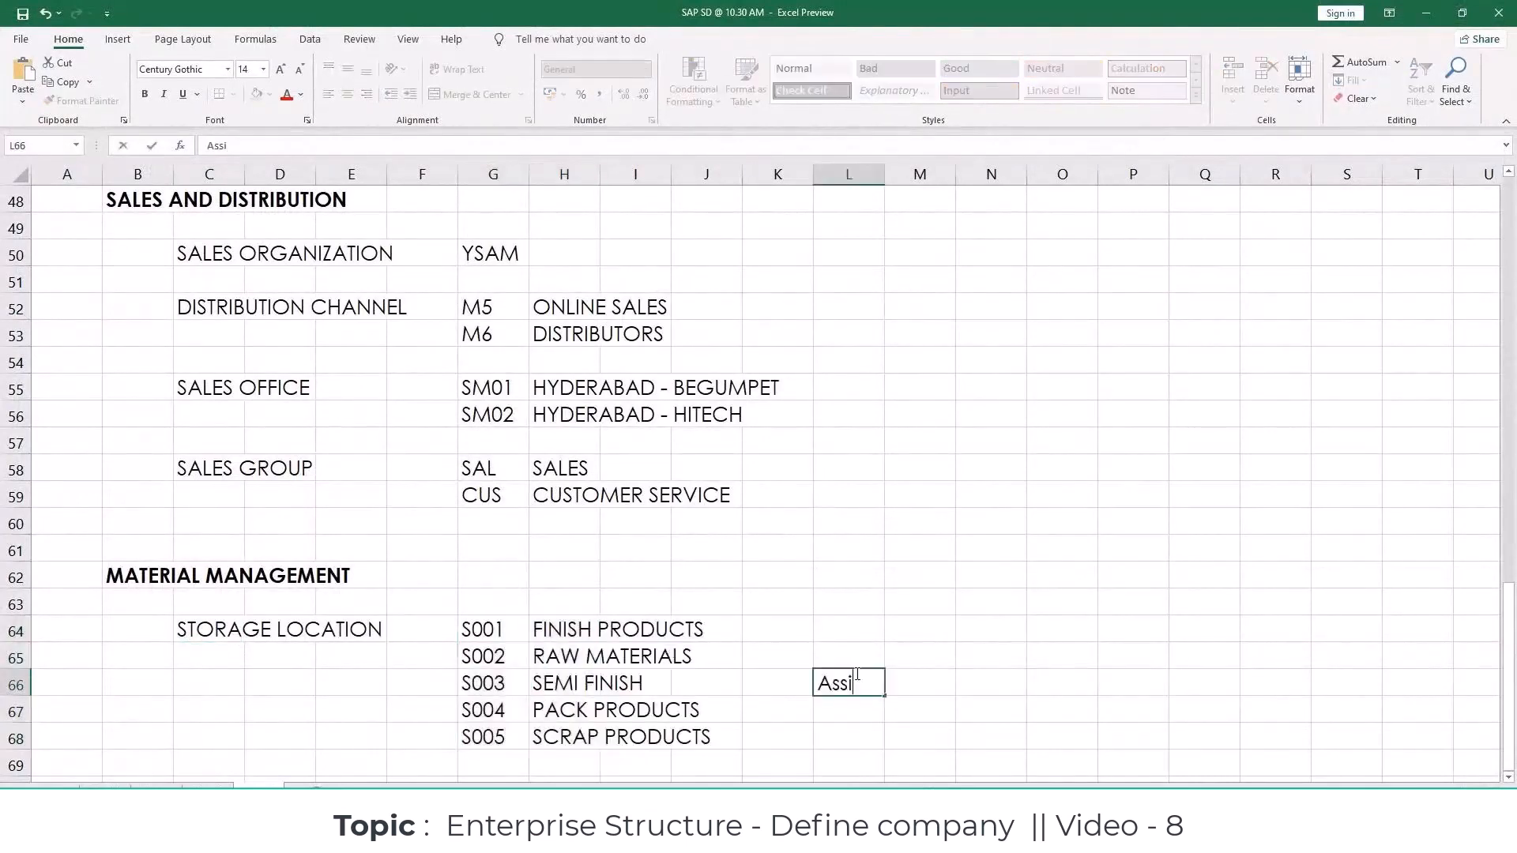
text(gned to P)
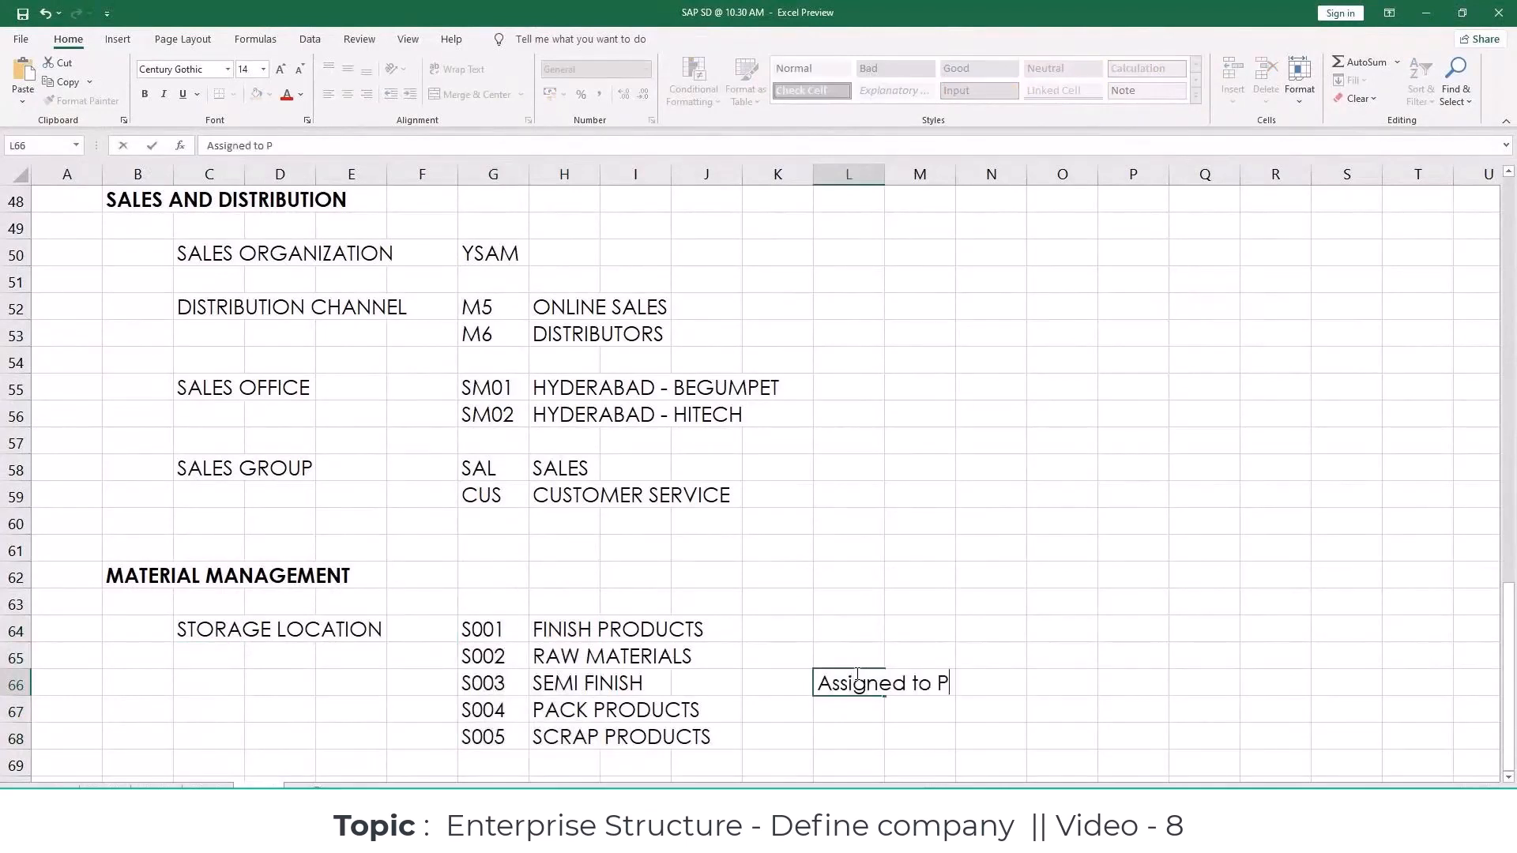
text(lant : SAP1)
key(Return)
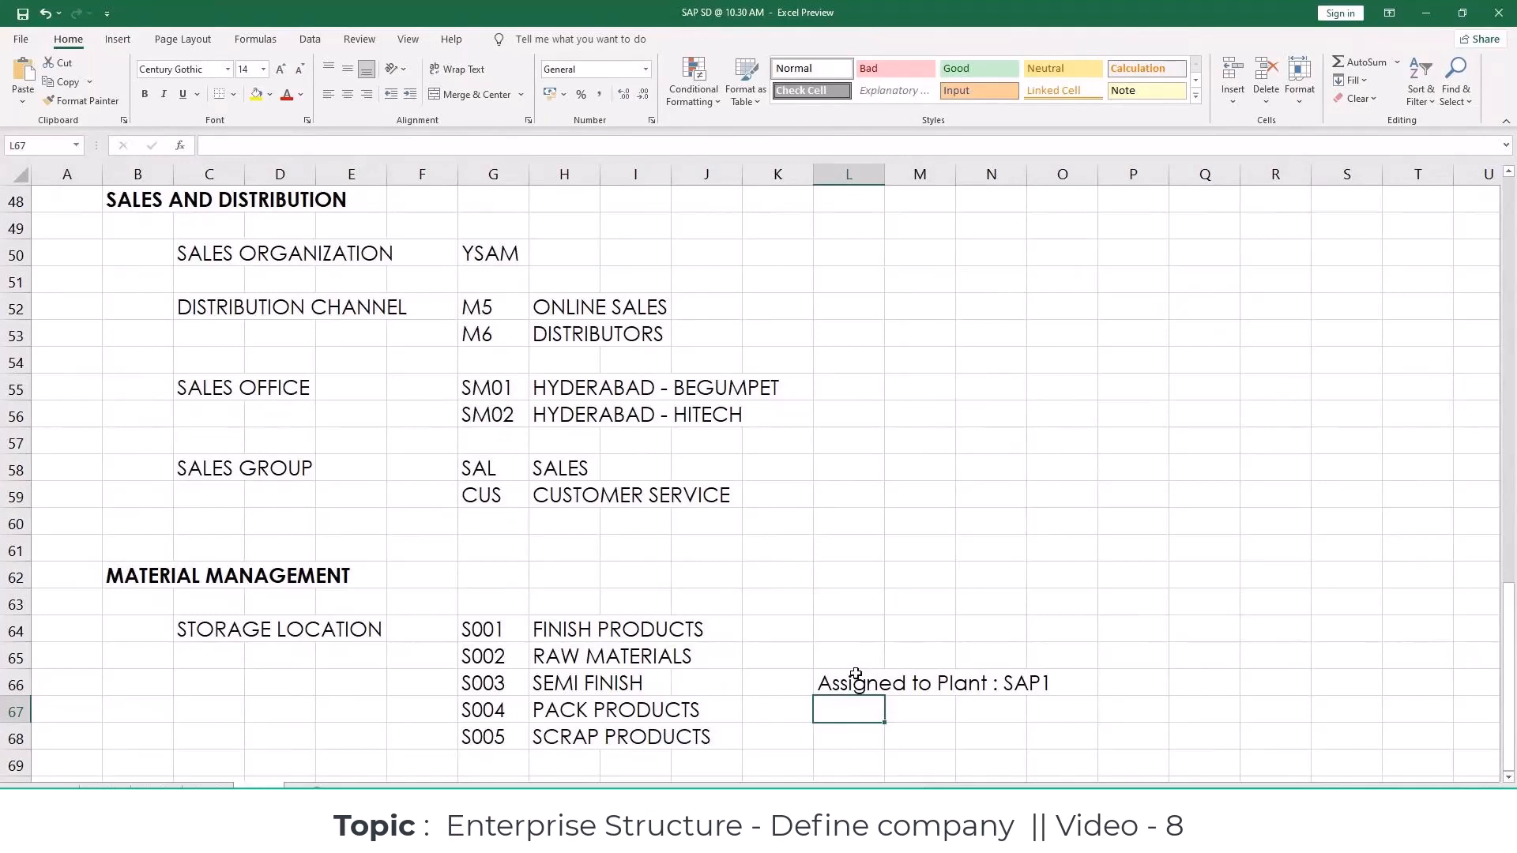
Step: Enter the label PURCHASE ORGANIZATION in cell C71 below the storage location list
click(919, 537)
scroll(918, 537, down, 3)
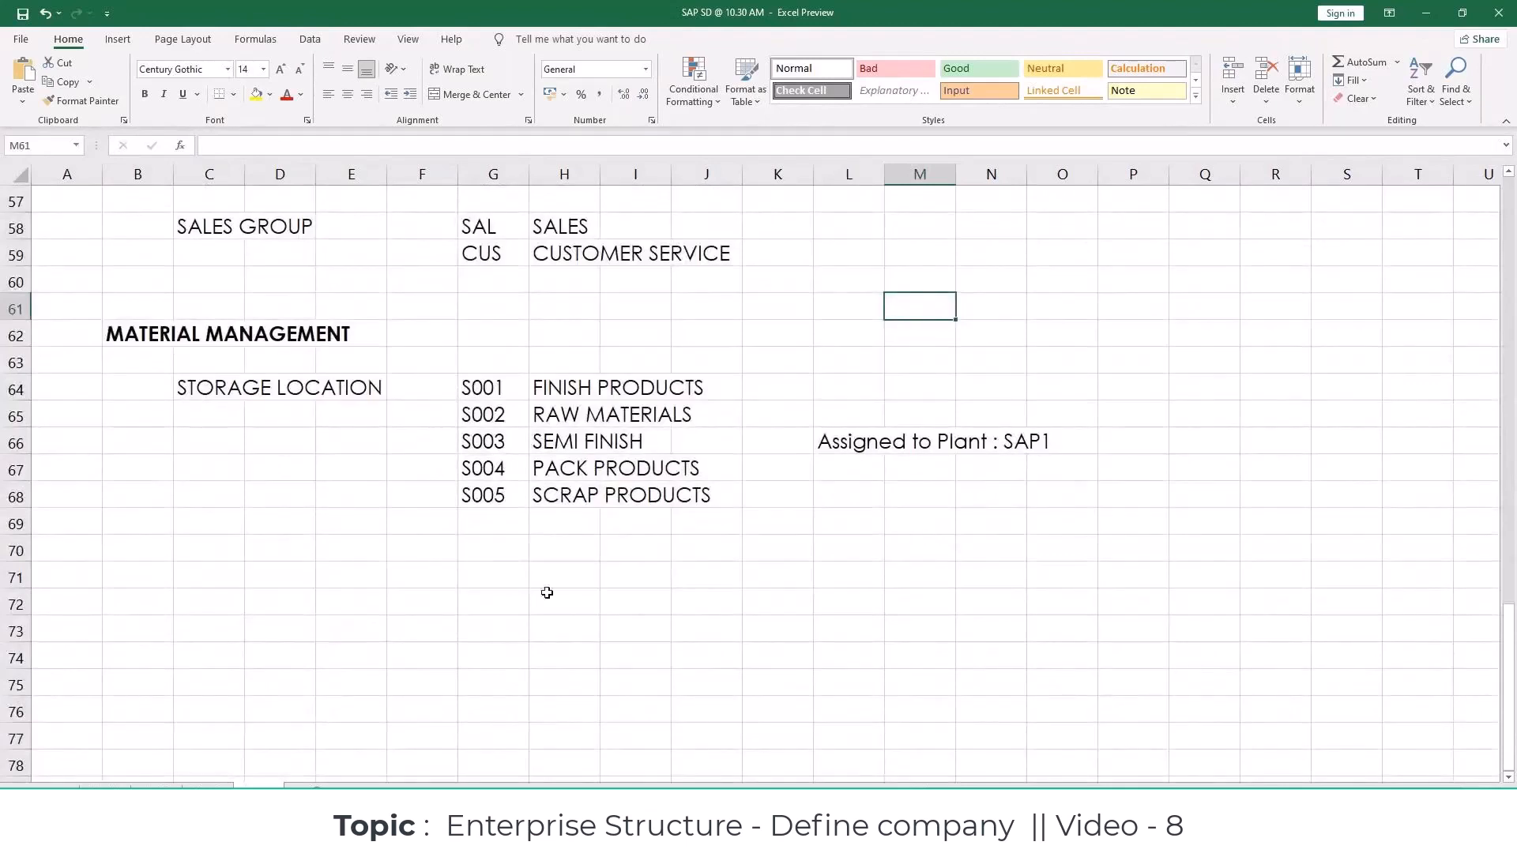
click(209, 557)
click(225, 585)
text(purc)
key(BackSpace)
key(BackSpace)
key(BackSpace)
key(BackSpace)
text(PURCHASE )
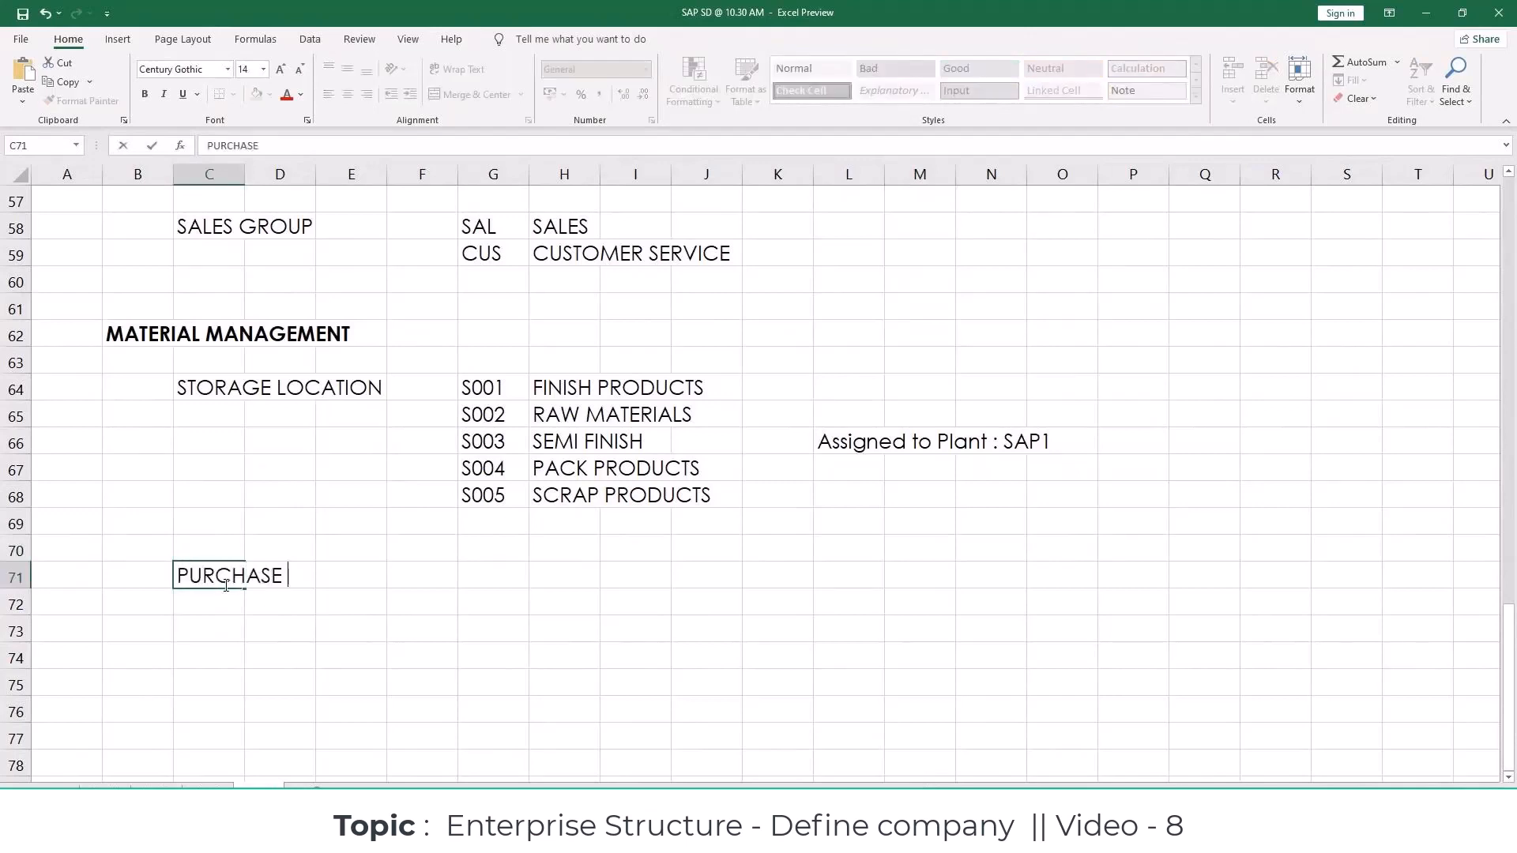
text(ORGANIZATION)
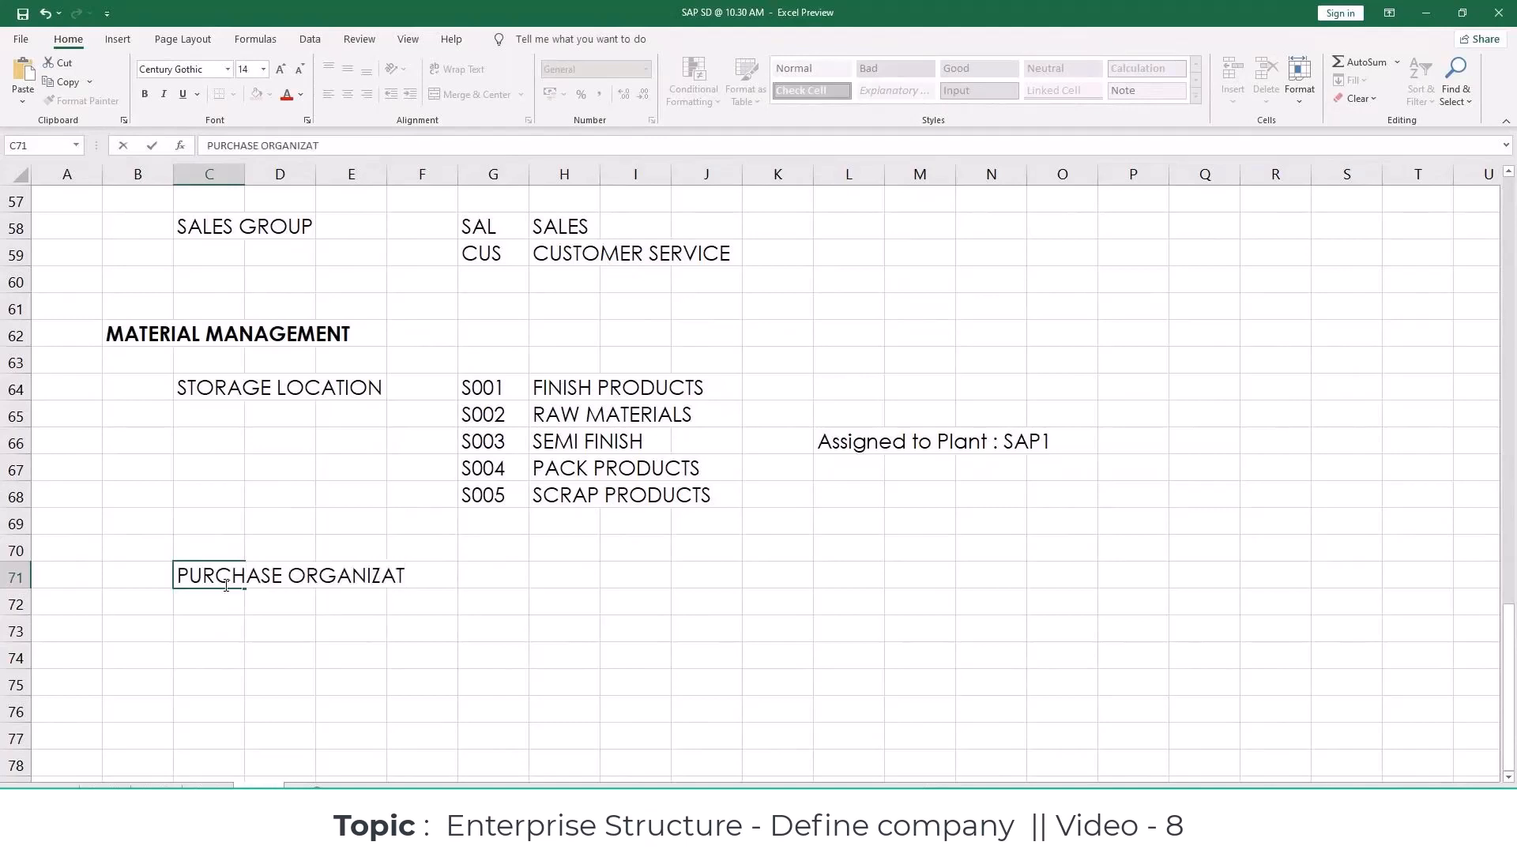
key(Return)
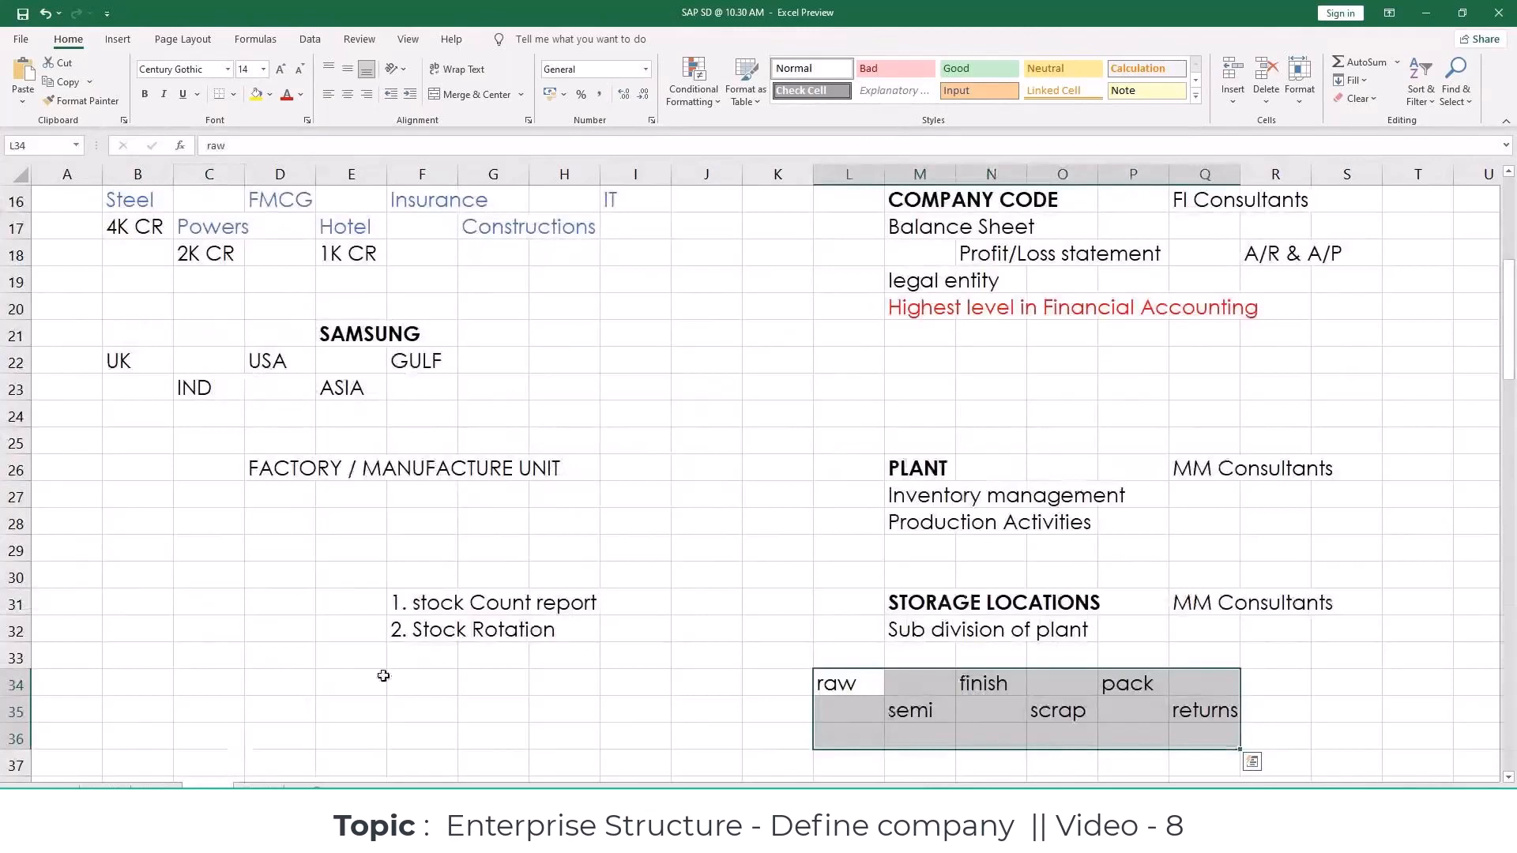
Step: Review the purchase organization notes on the worksheet describing the organizational units
scroll(884, 613, down, 7)
scroll(884, 616, down, 8)
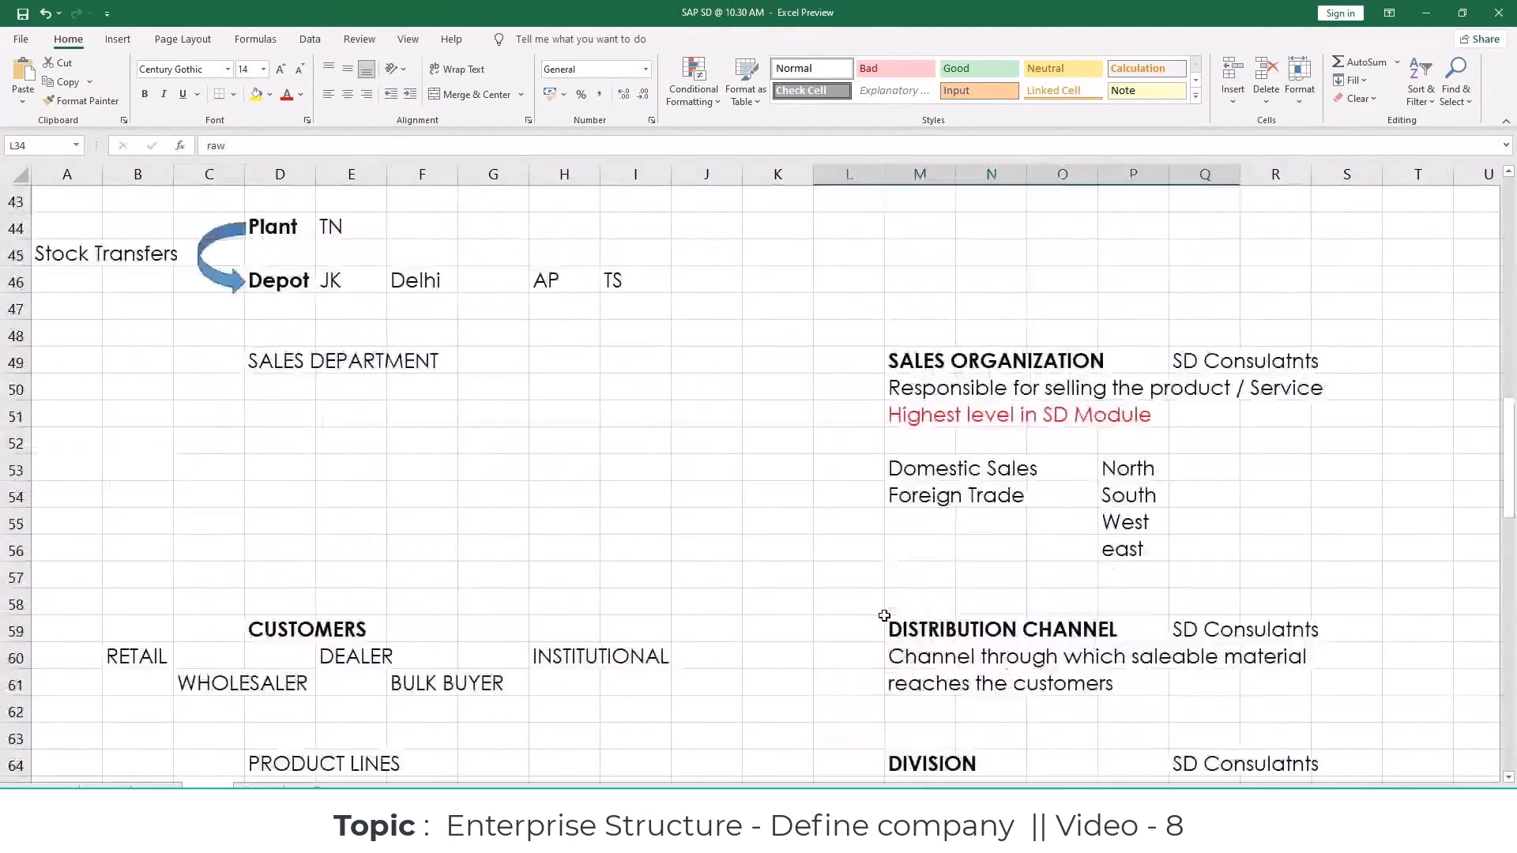
scroll(884, 615, down, 4)
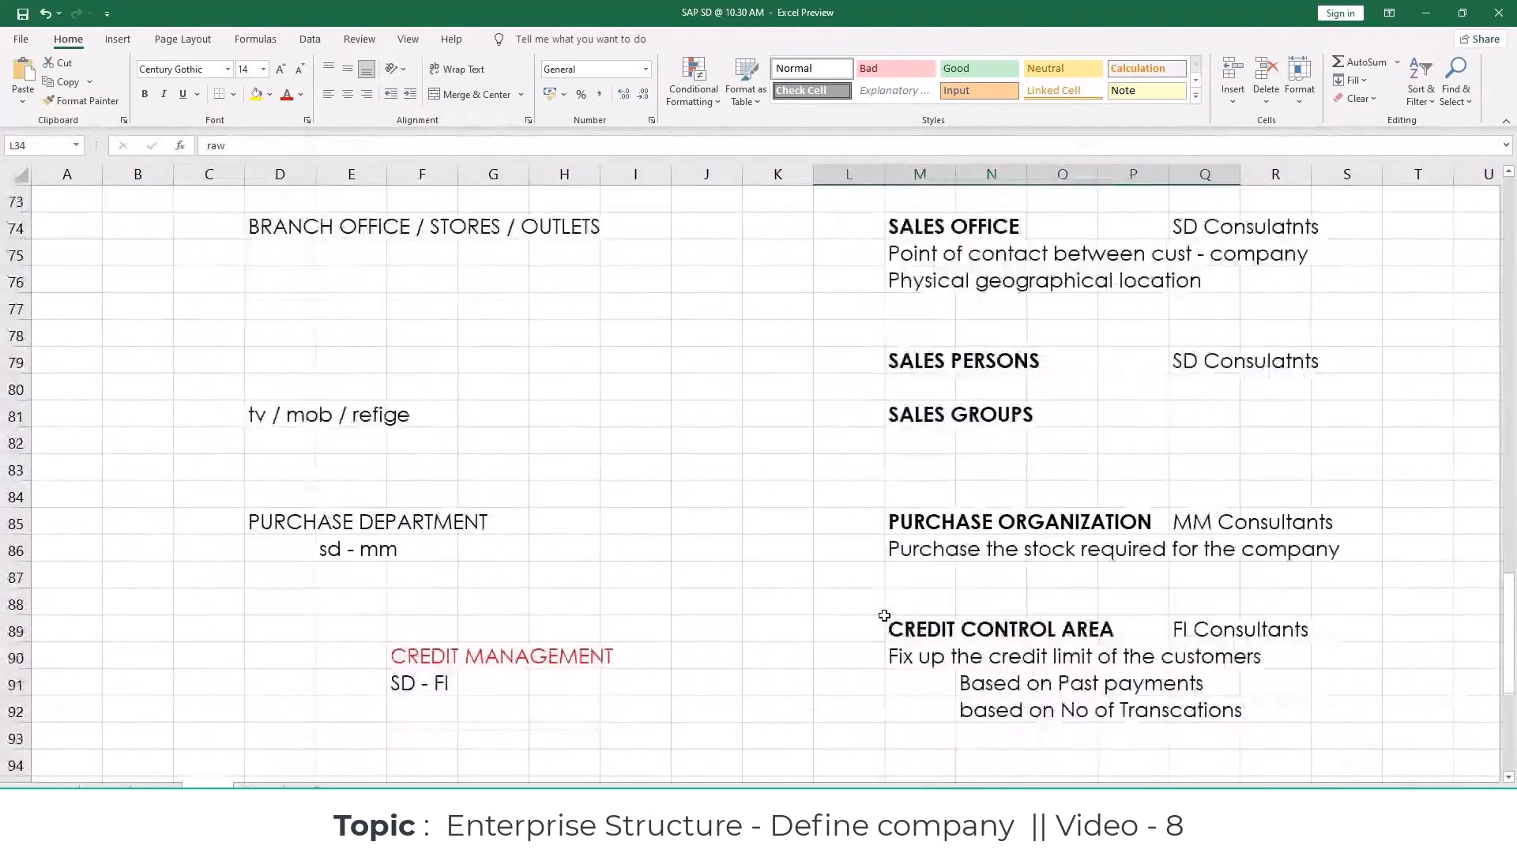
click(914, 566)
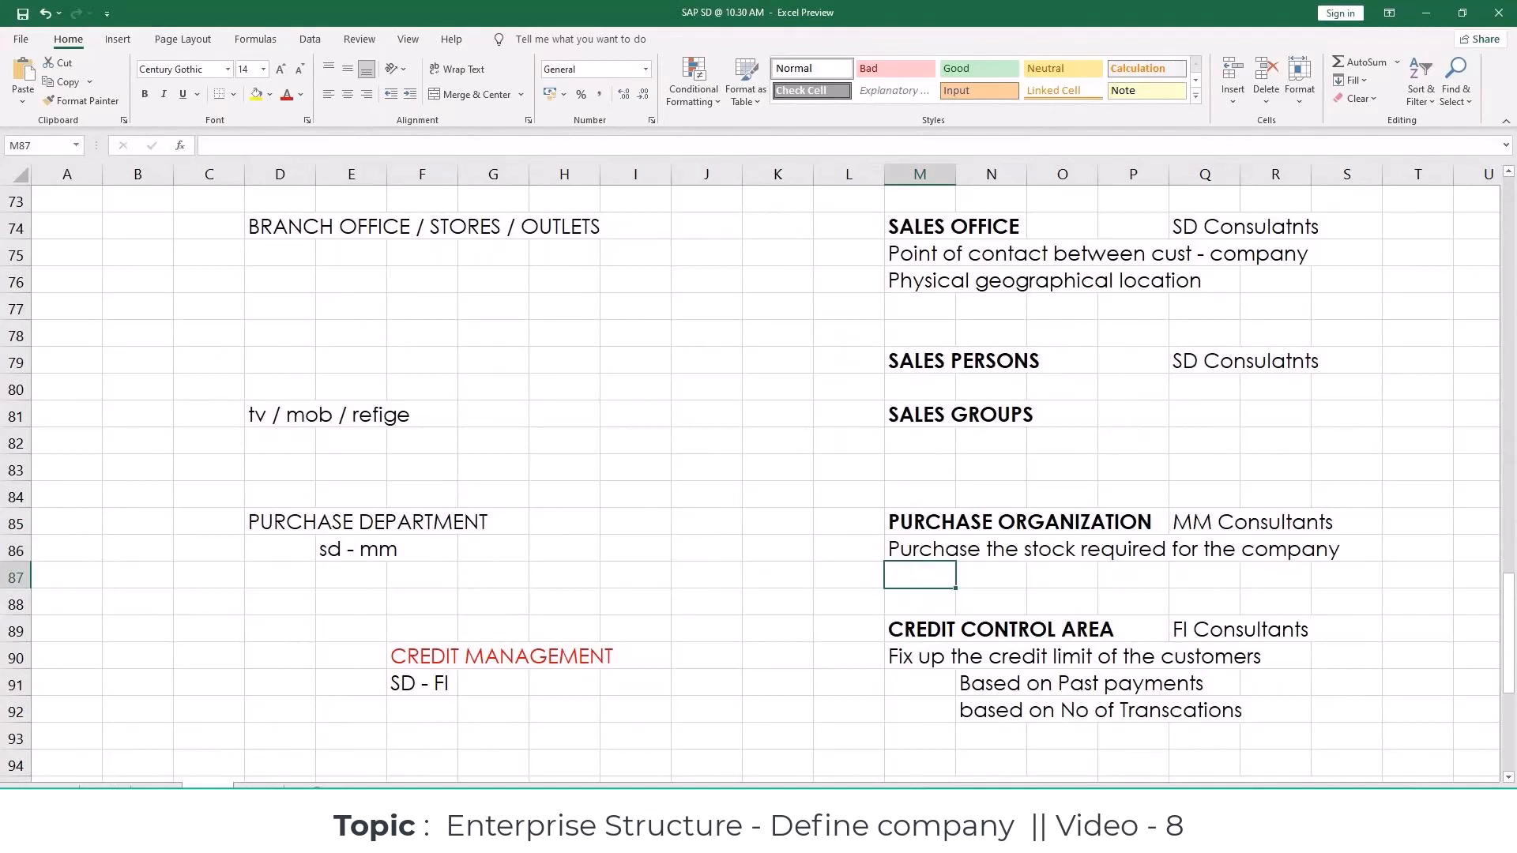
Step: Switch to SAP, leave the storage locations view and open the Maintain purchasing organization activity under Materials Management
click(671, 838)
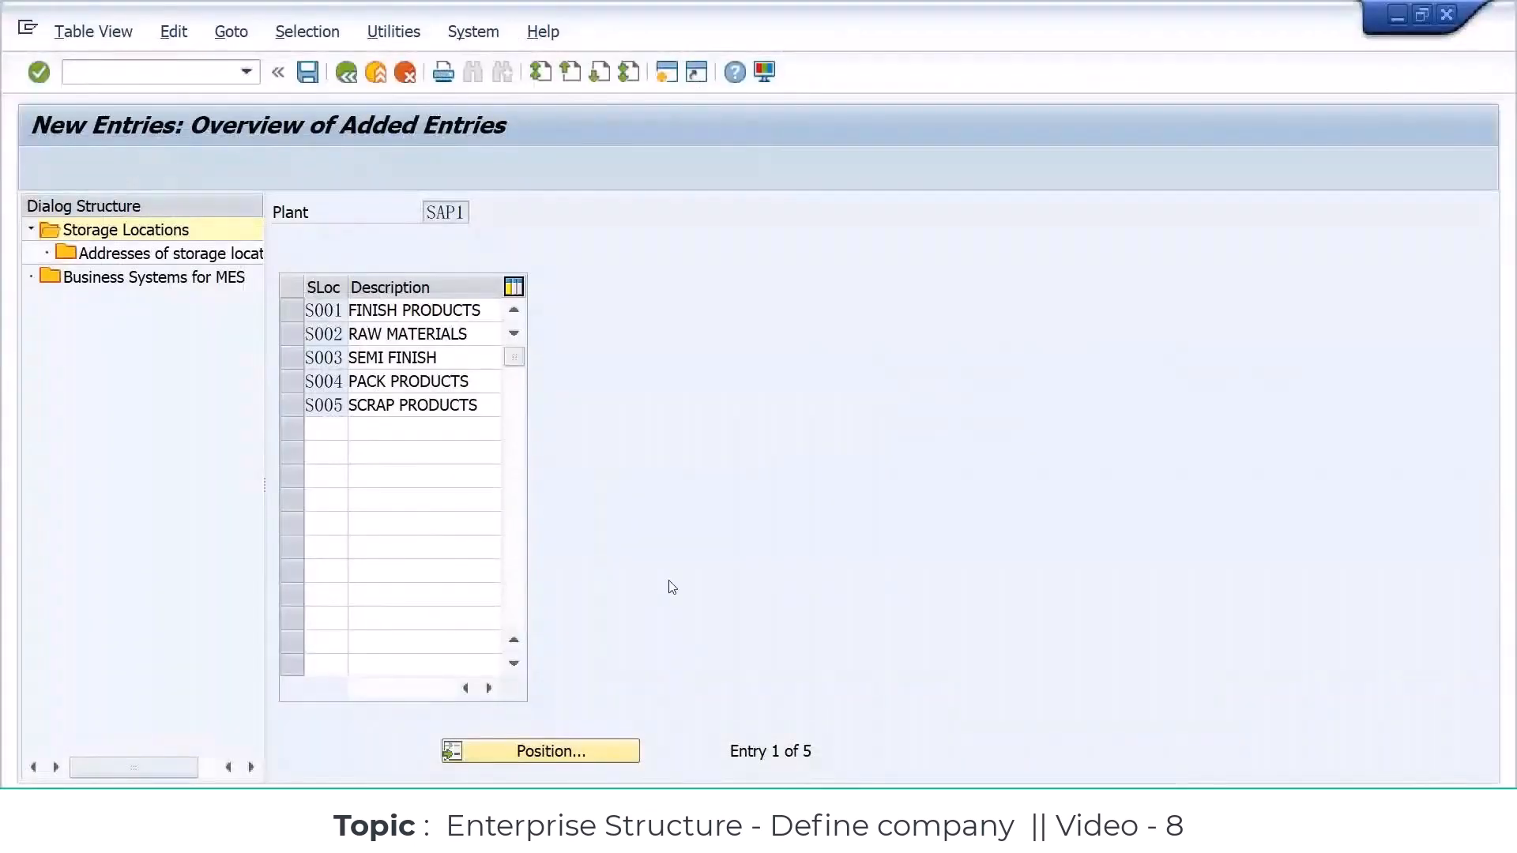
key(F3)
key(F3)
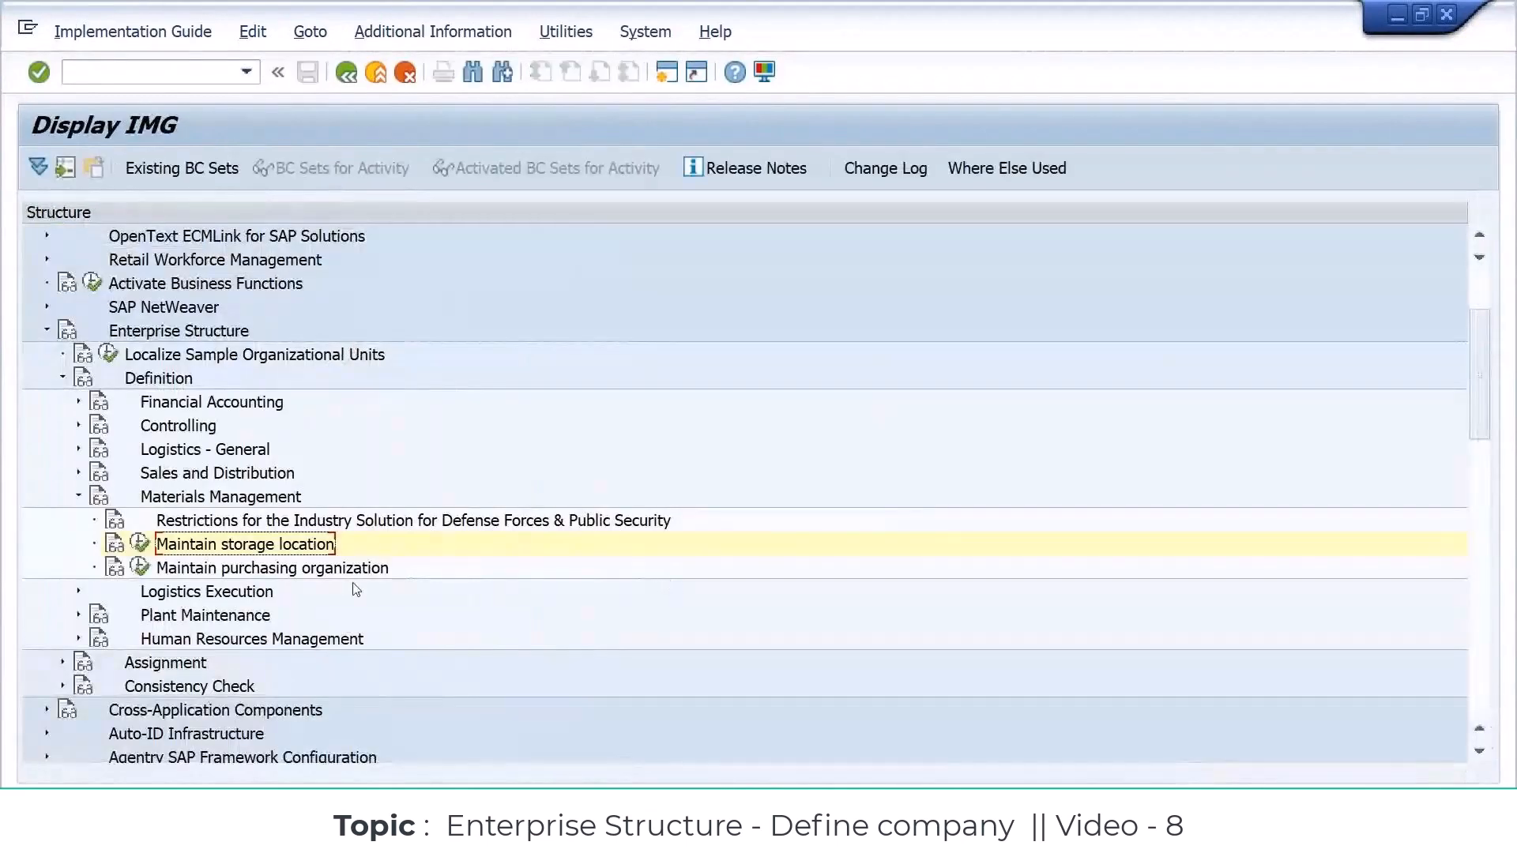
click(337, 576)
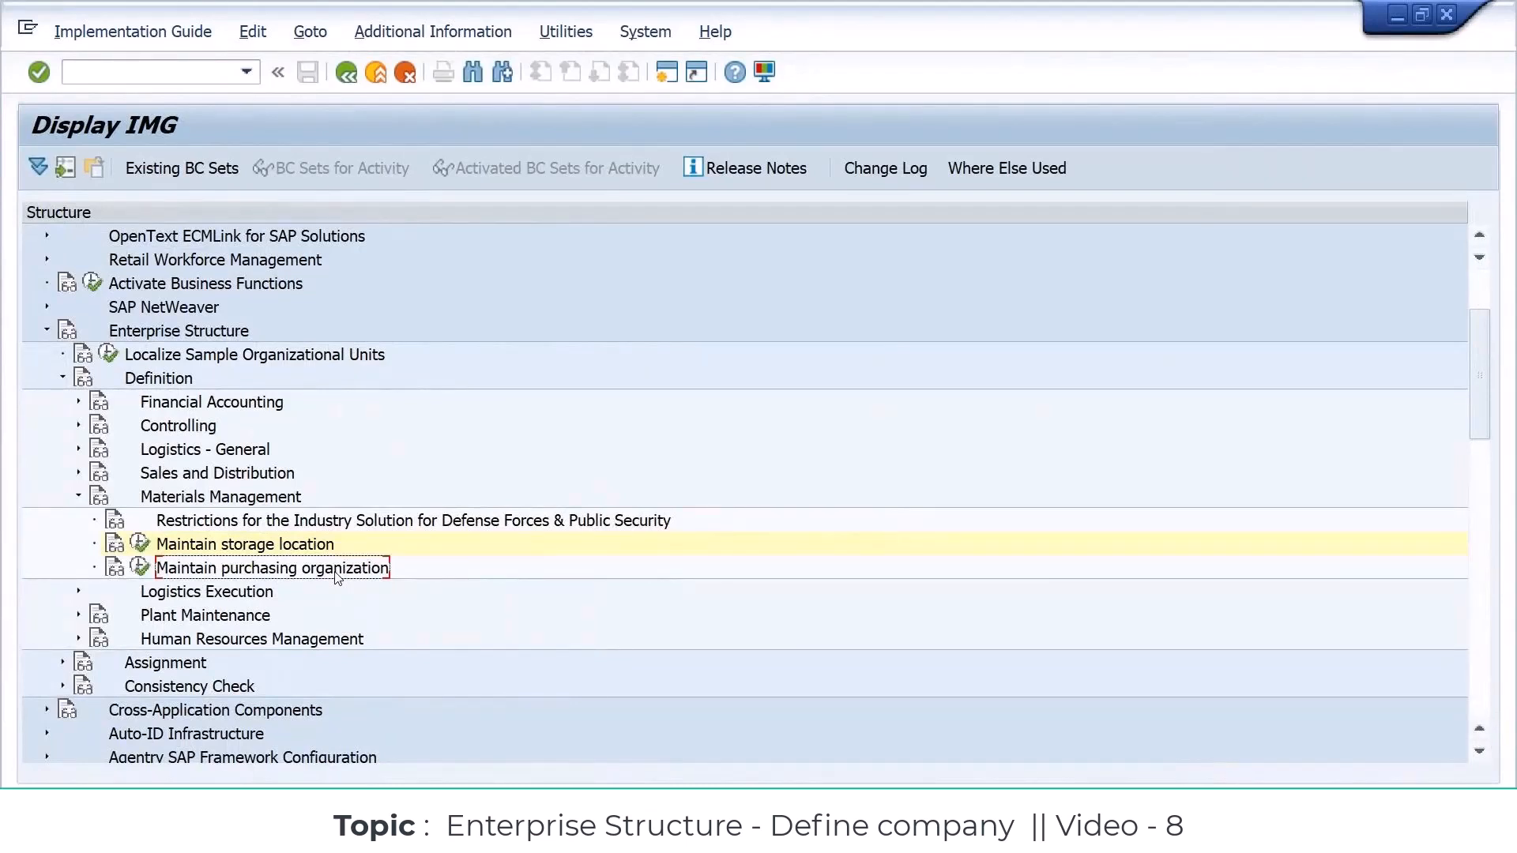
click(141, 570)
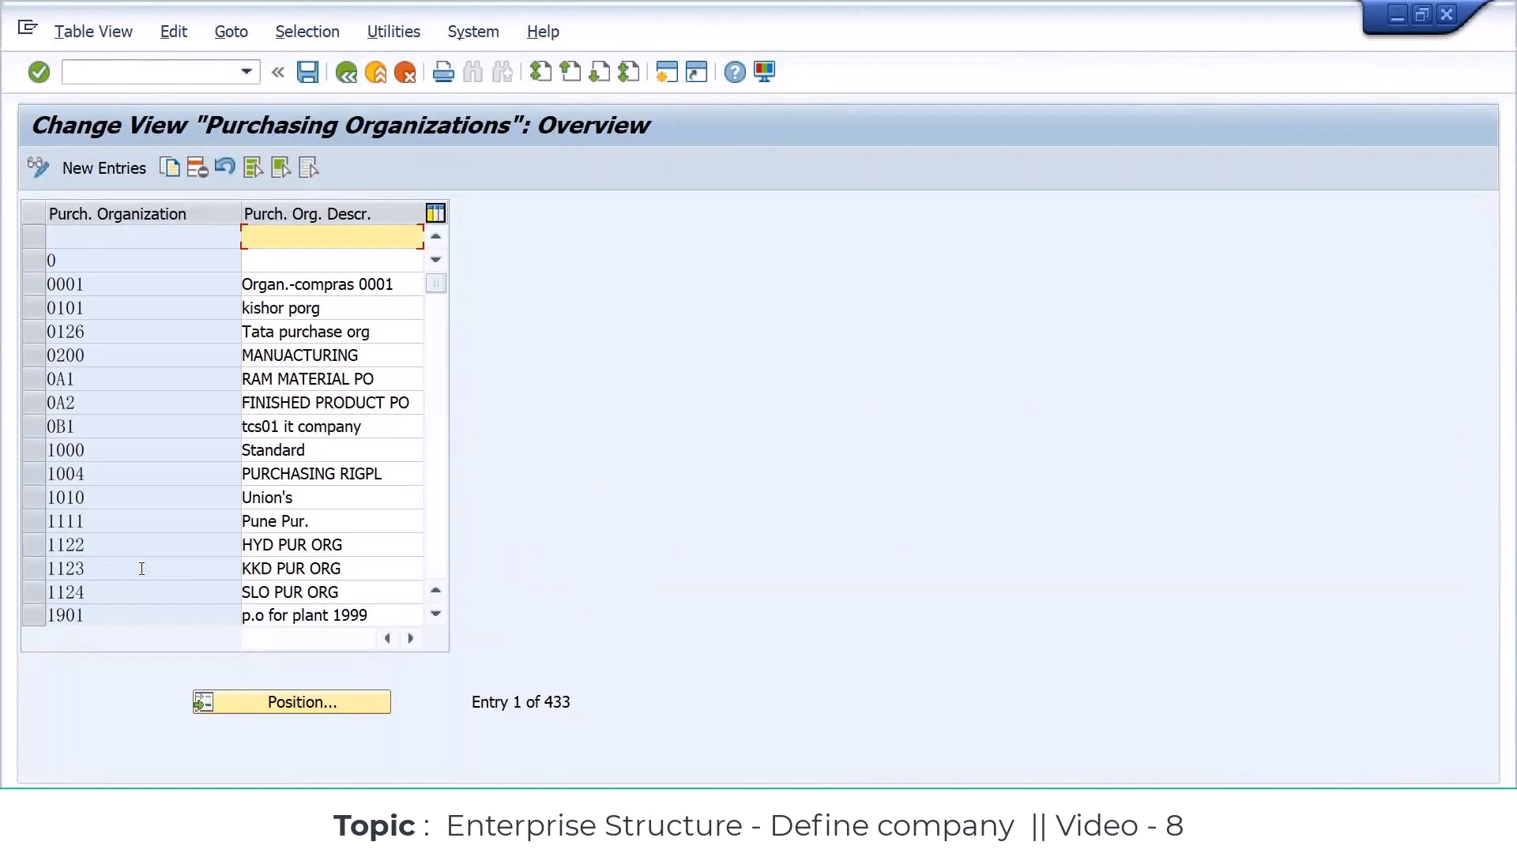
click(99, 286)
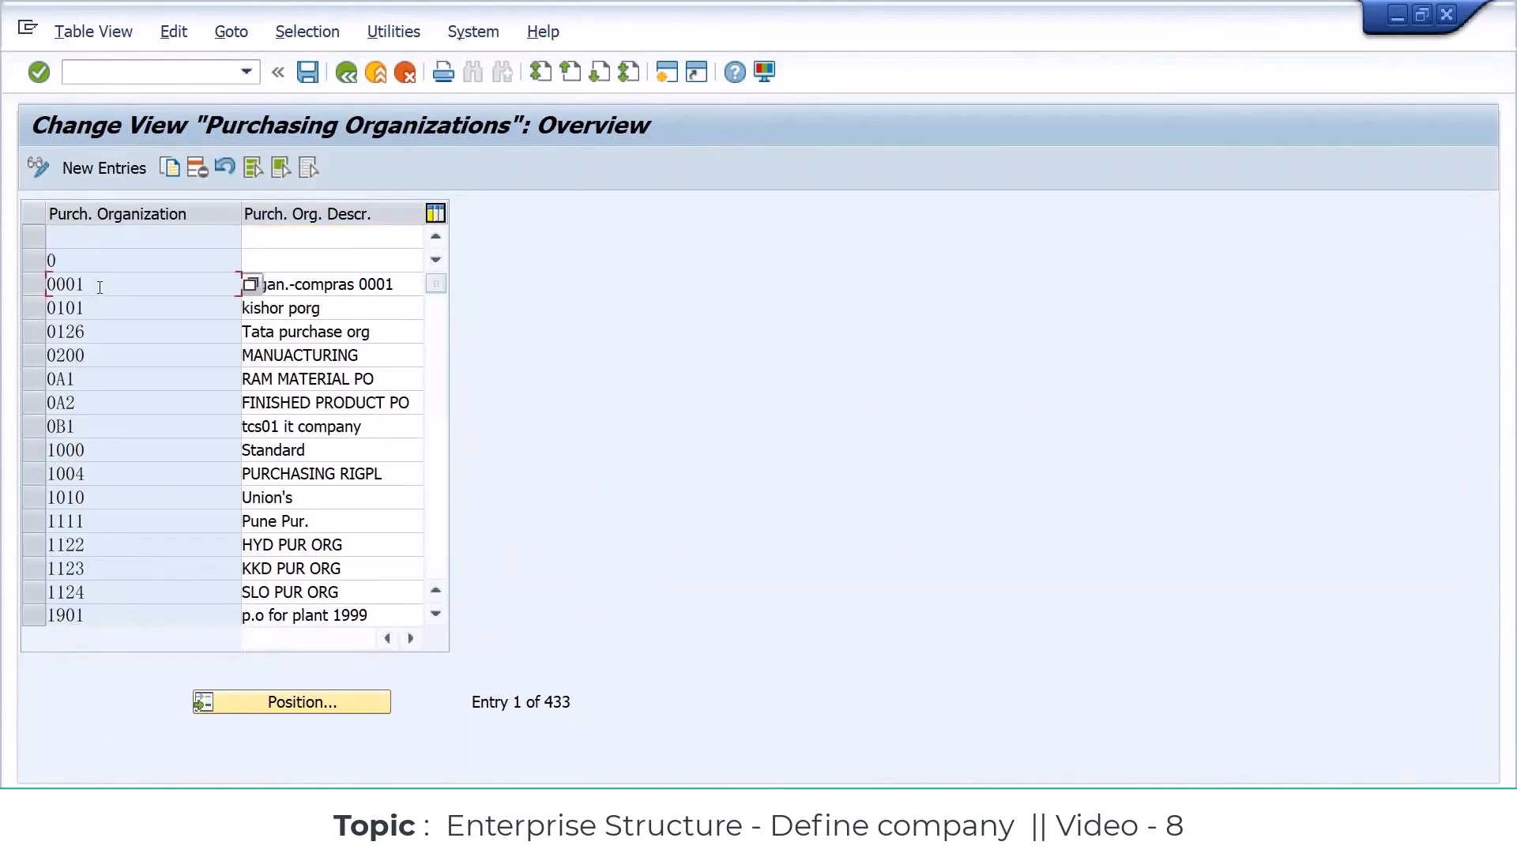
drag(95, 286, 21, 291)
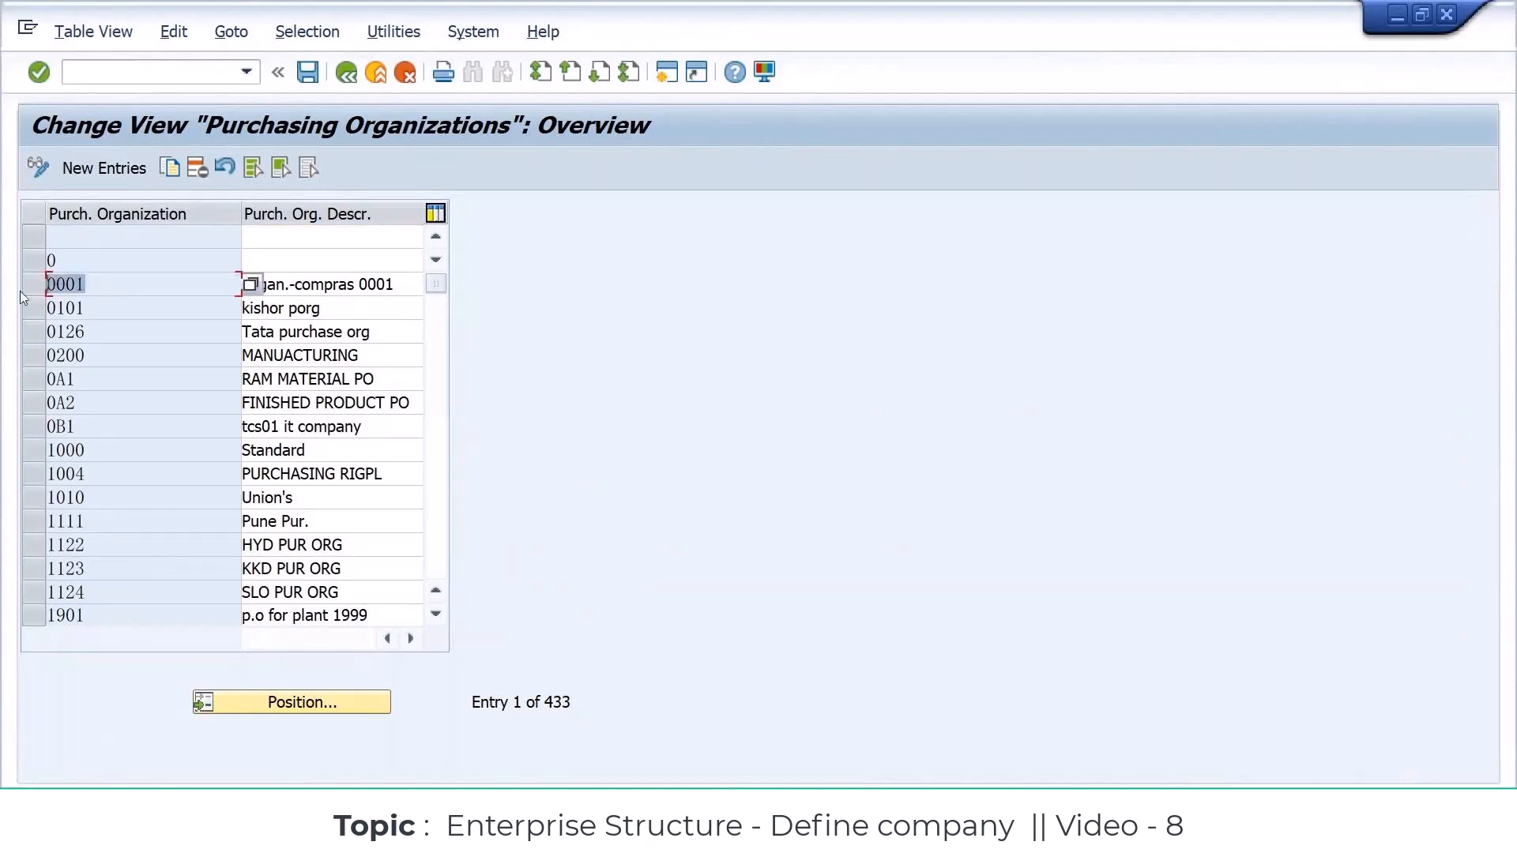
click(404, 286)
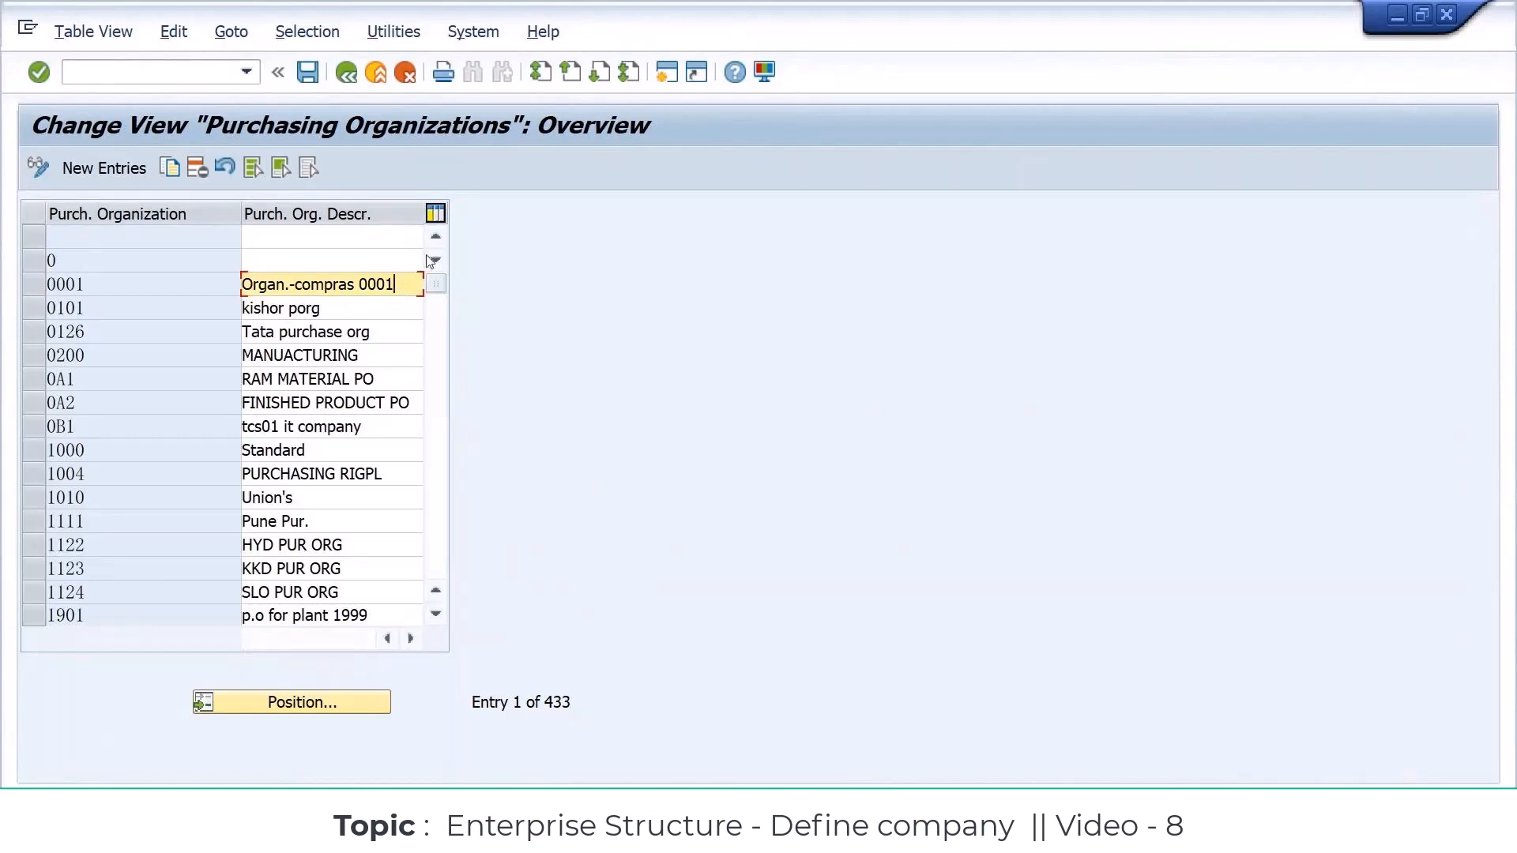
click(115, 169)
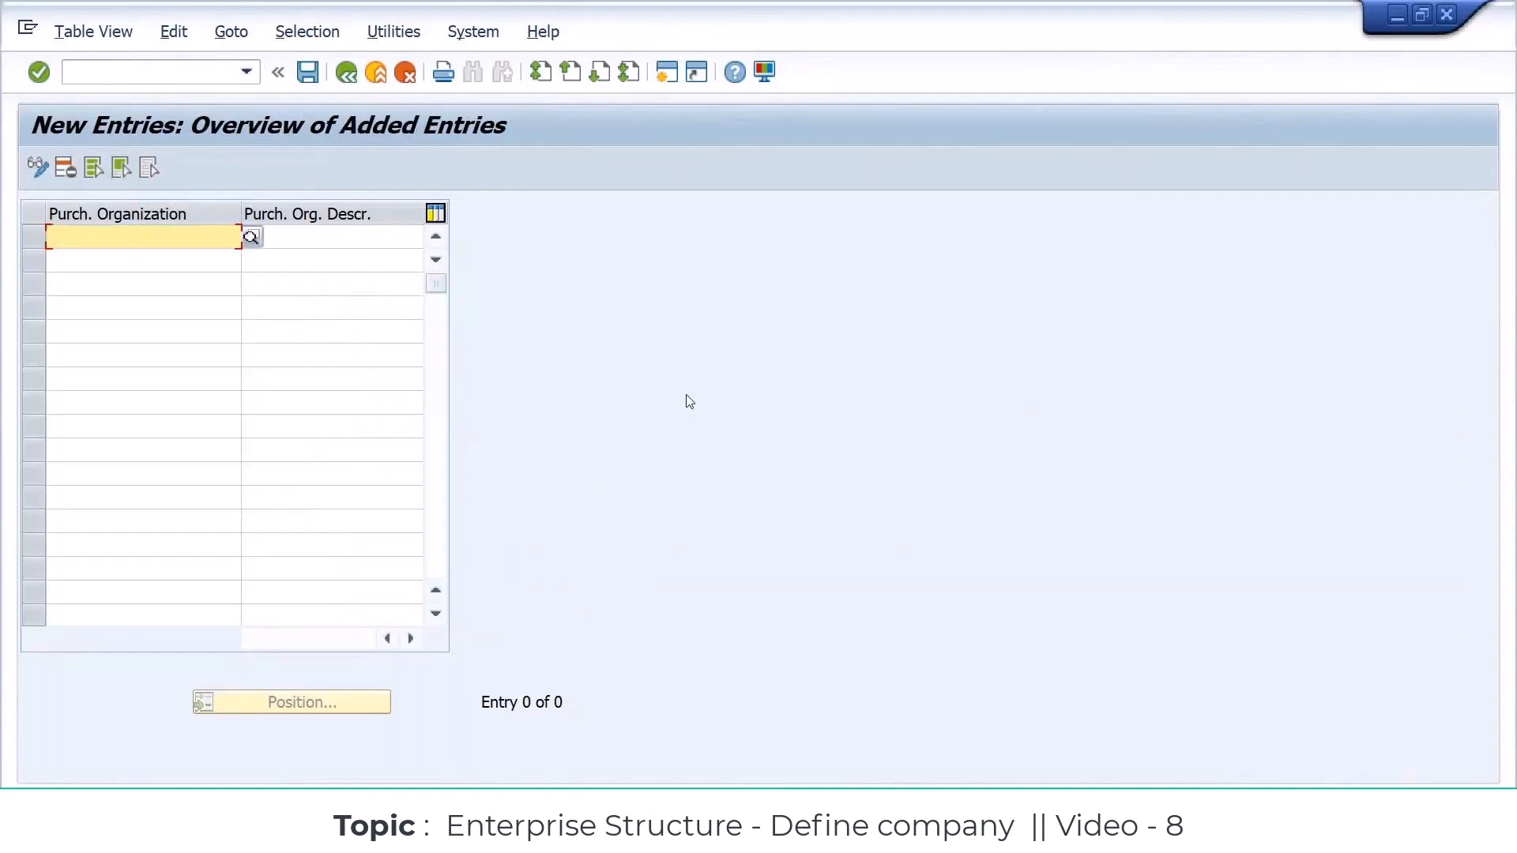
key(alt+Tab)
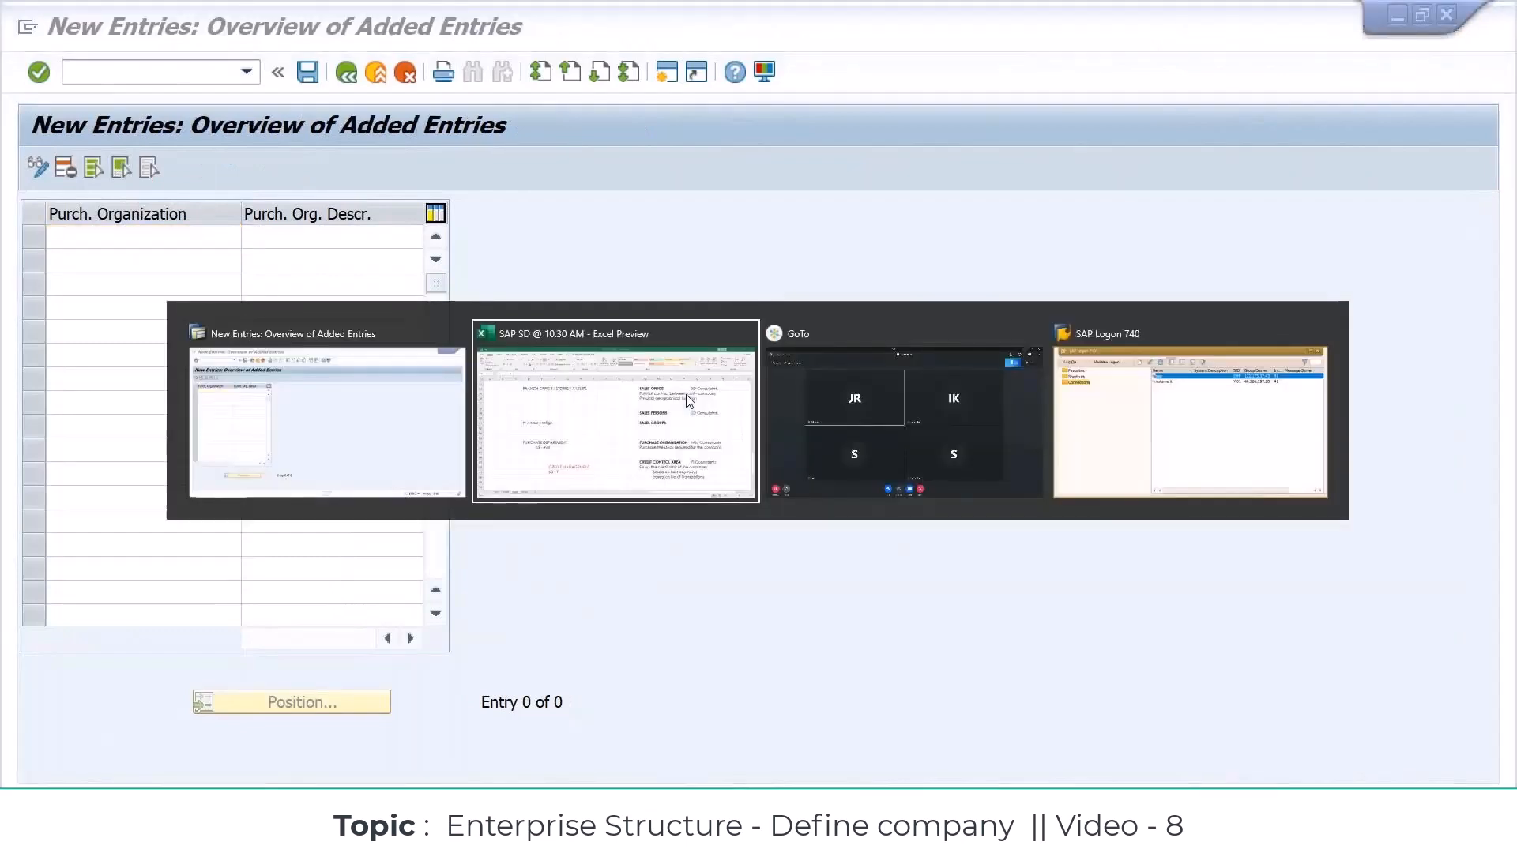
click(358, 340)
key(ctrl+v)
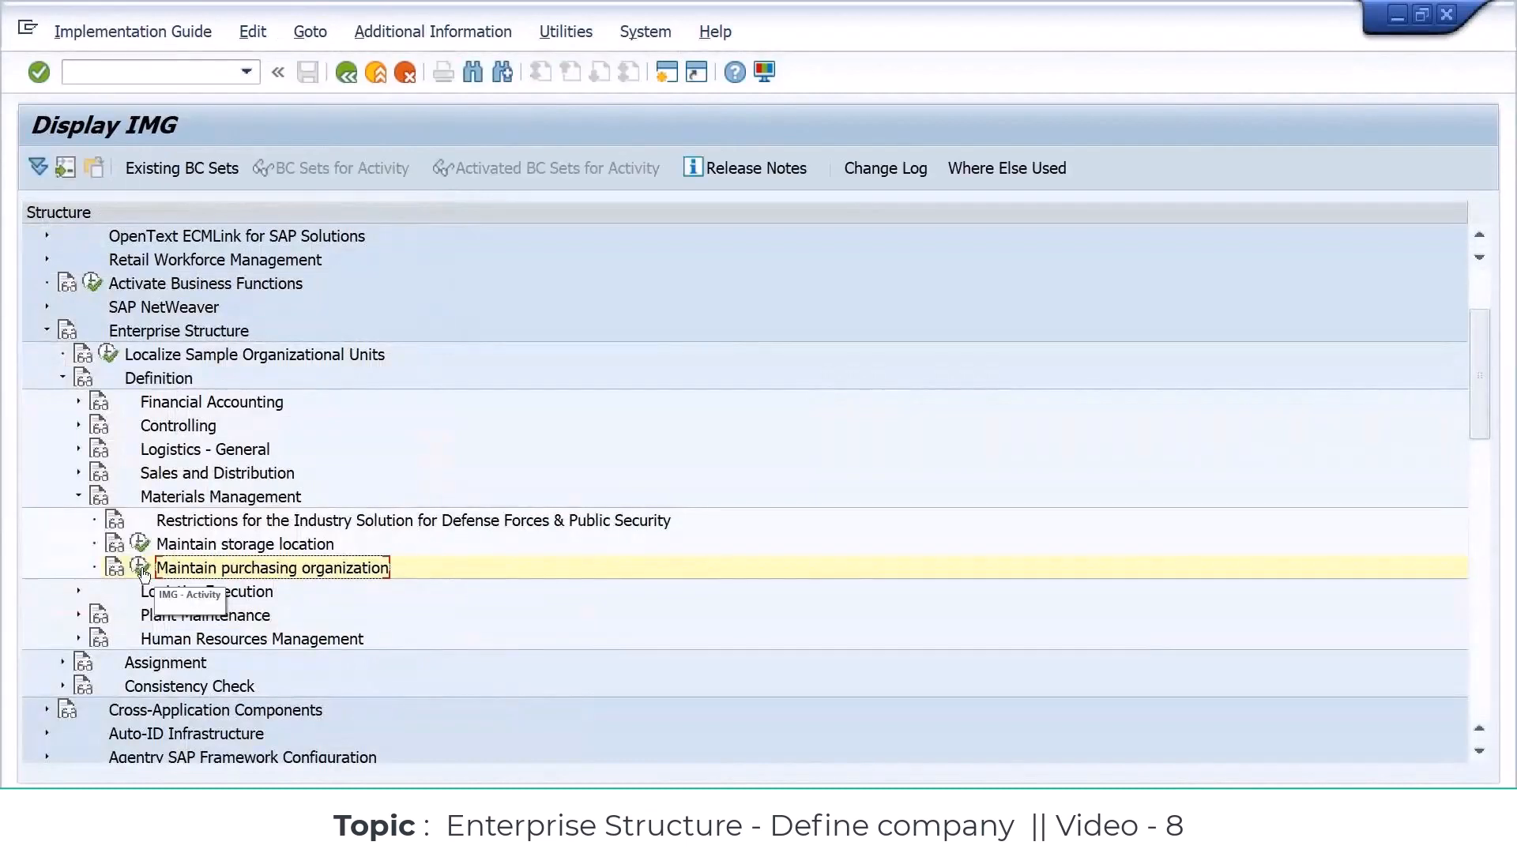
Step: Reopen the Maintain purchasing organization activity and add a new entry with code SSPO and description SAMSUNG PRCHASE
click(141, 568)
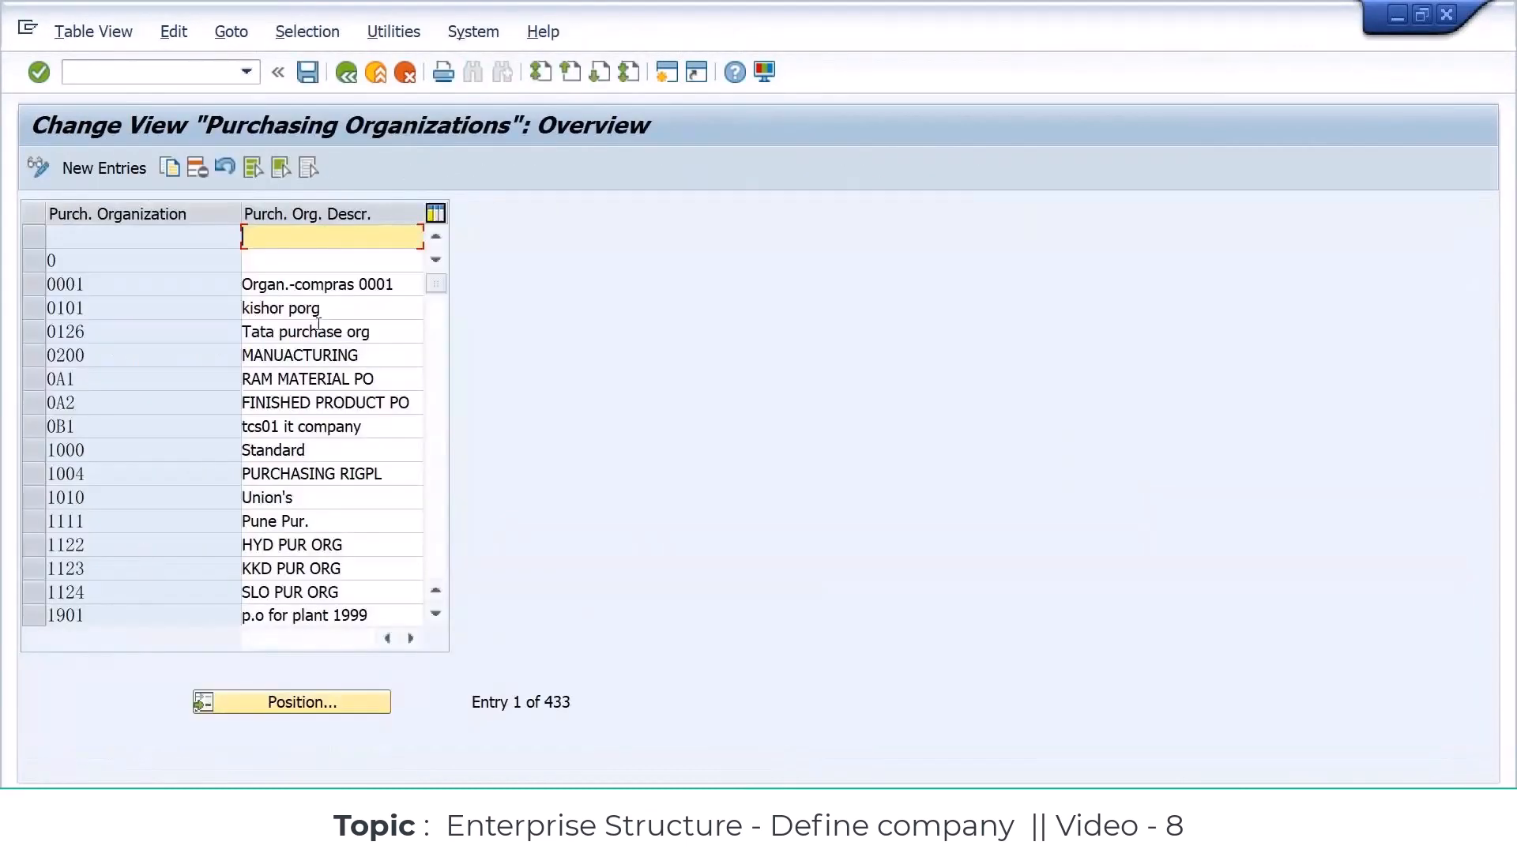
click(103, 168)
text(SMPO)
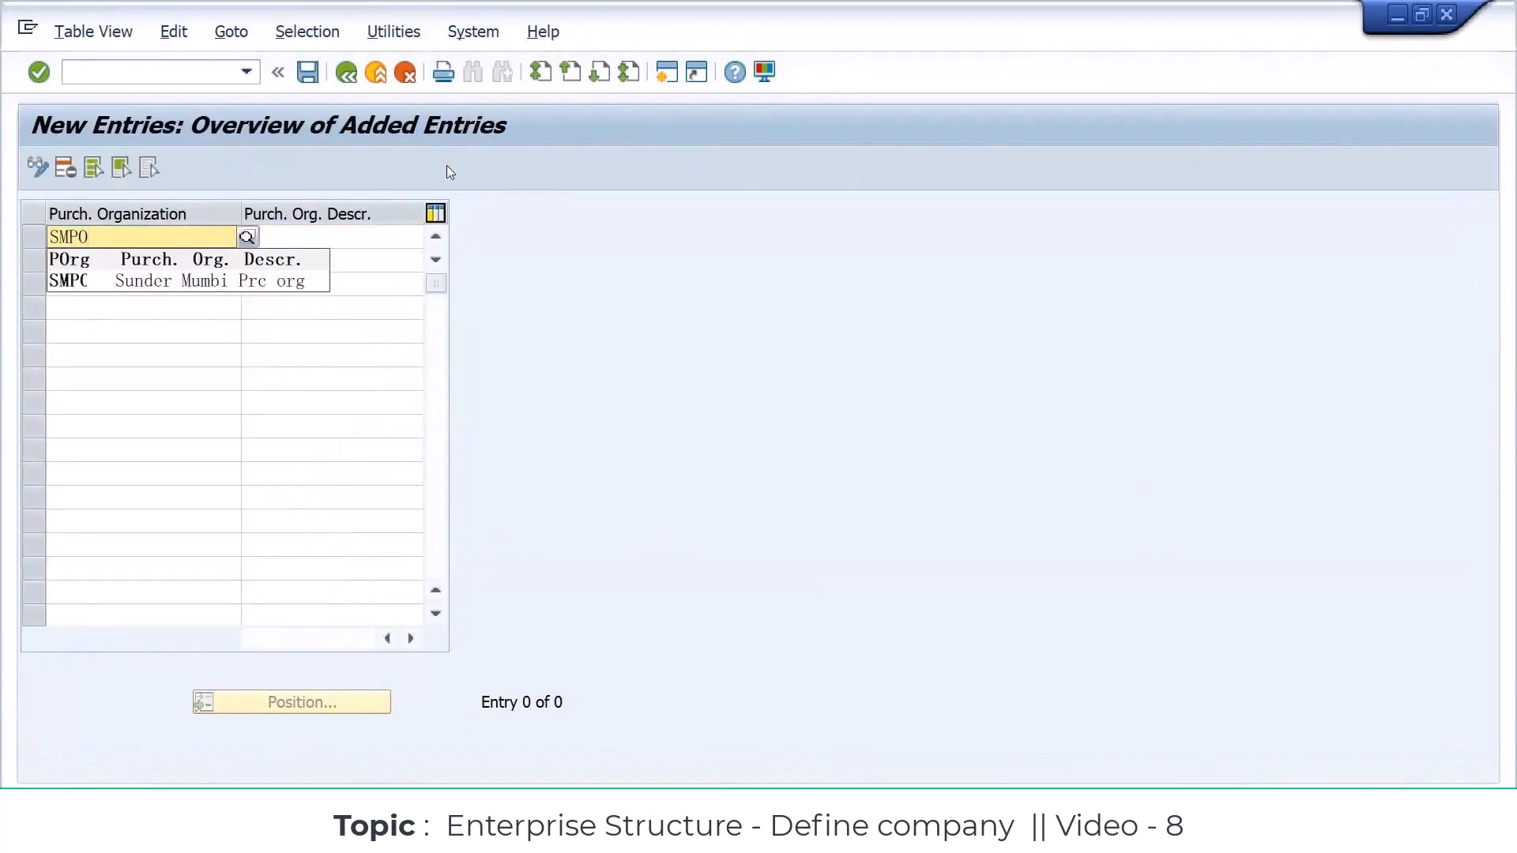
key(BackSpace)
key(BackSpace)
key(BackSpace)
text(SPO)
key(Tab)
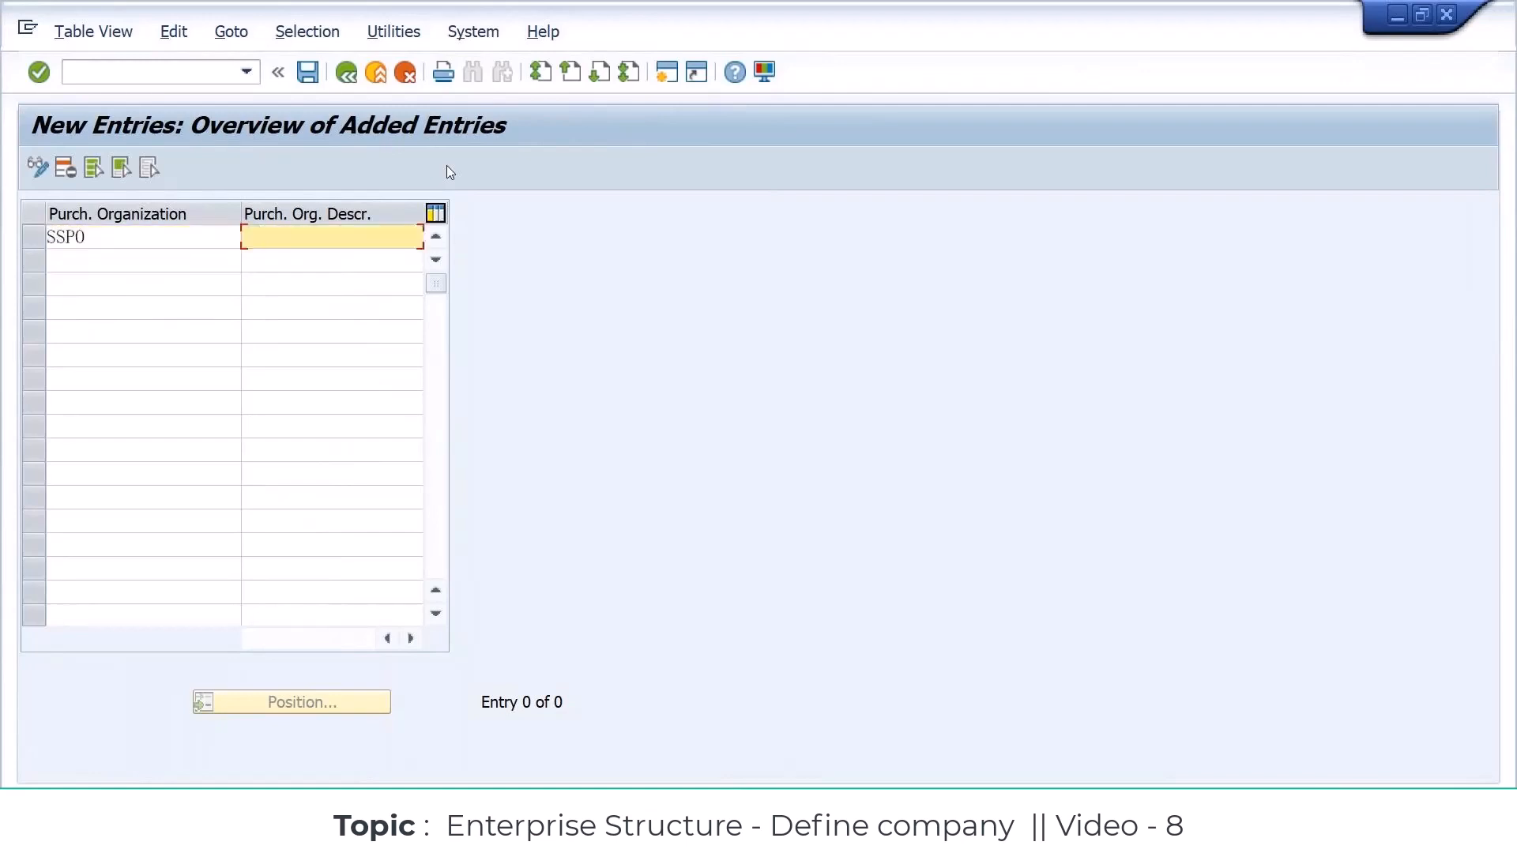
text(SAMSUNG PRCHASE)
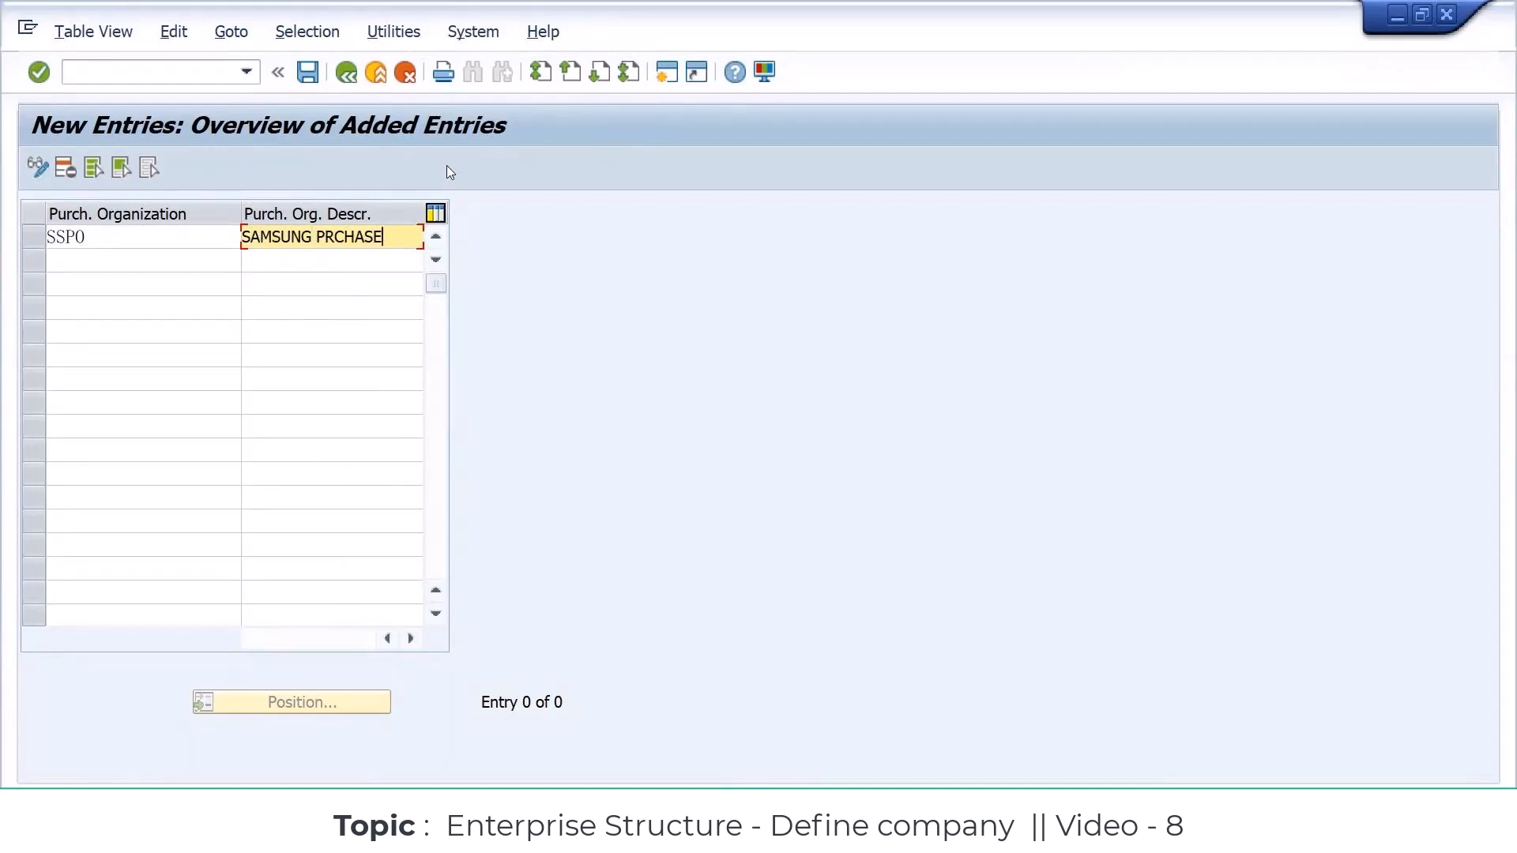
key(Return)
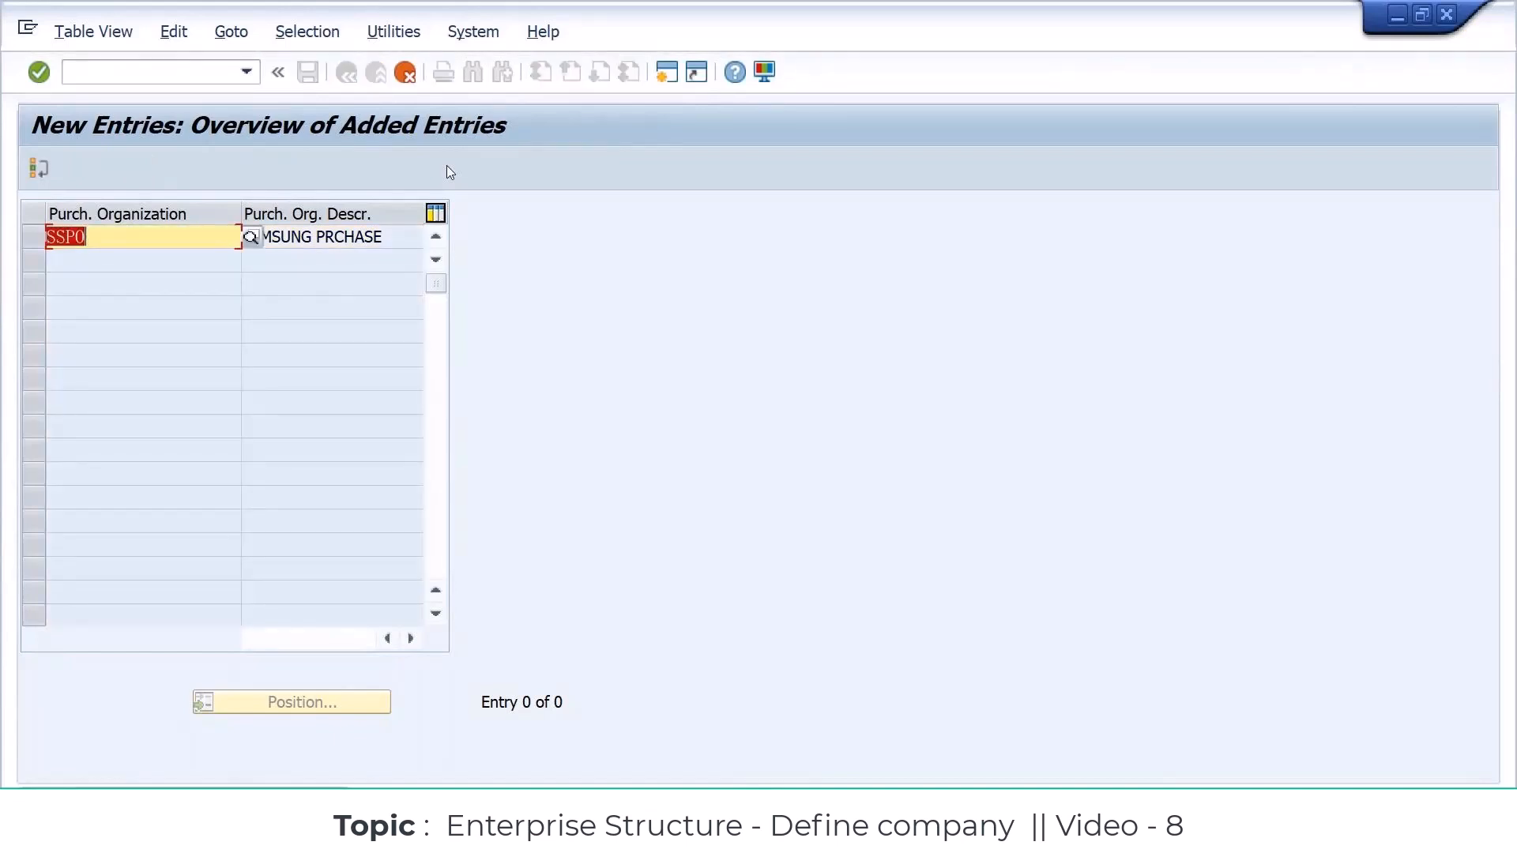
Step: Set the purchasing organization code to SSSO and save the entry in the "samsung - enterprise structure" customizing request
text(SSS0)
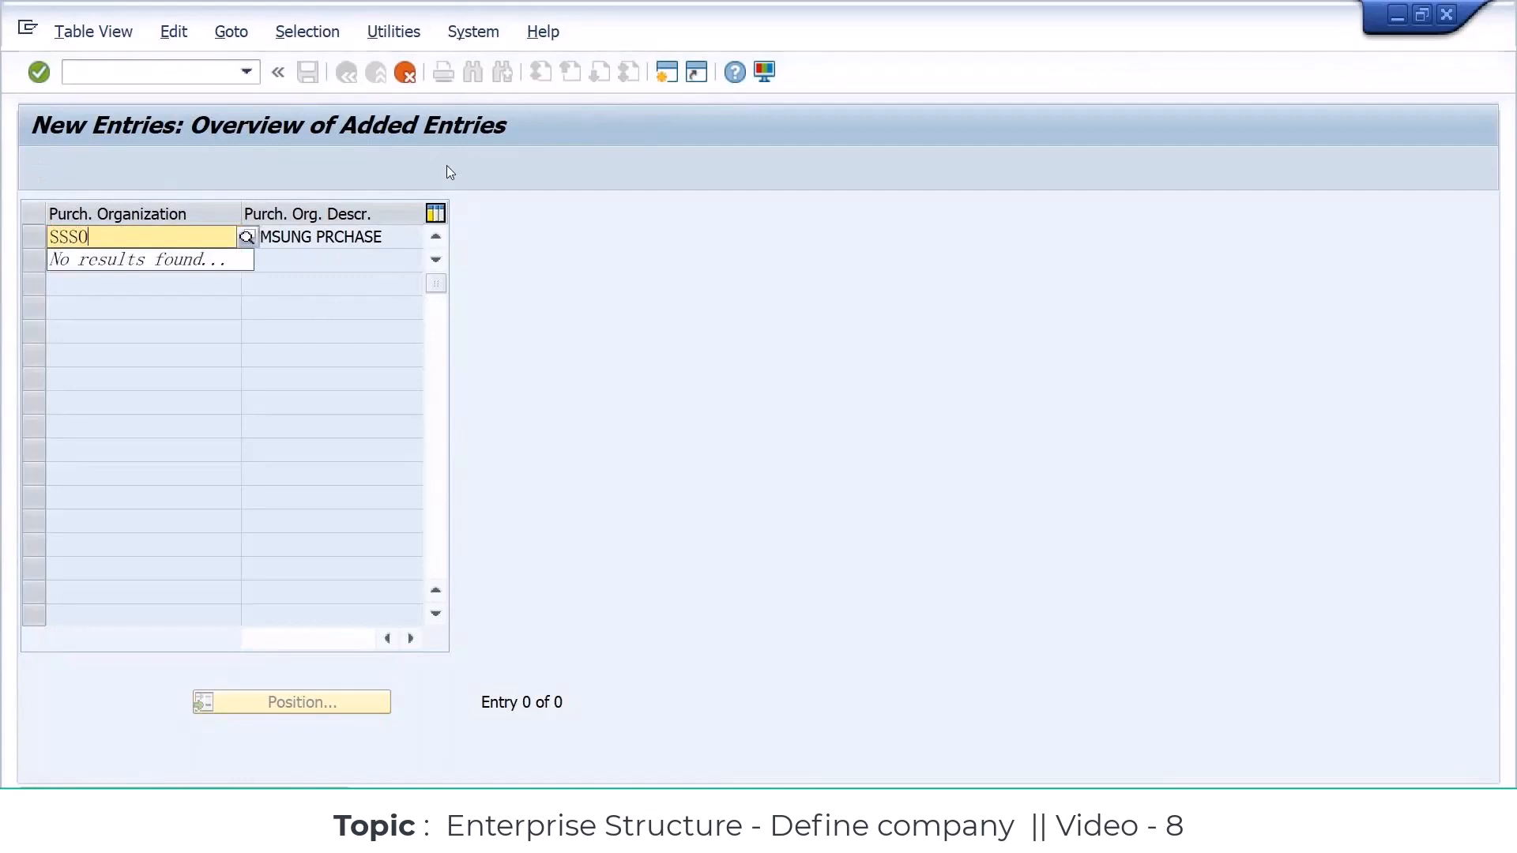
key(Return)
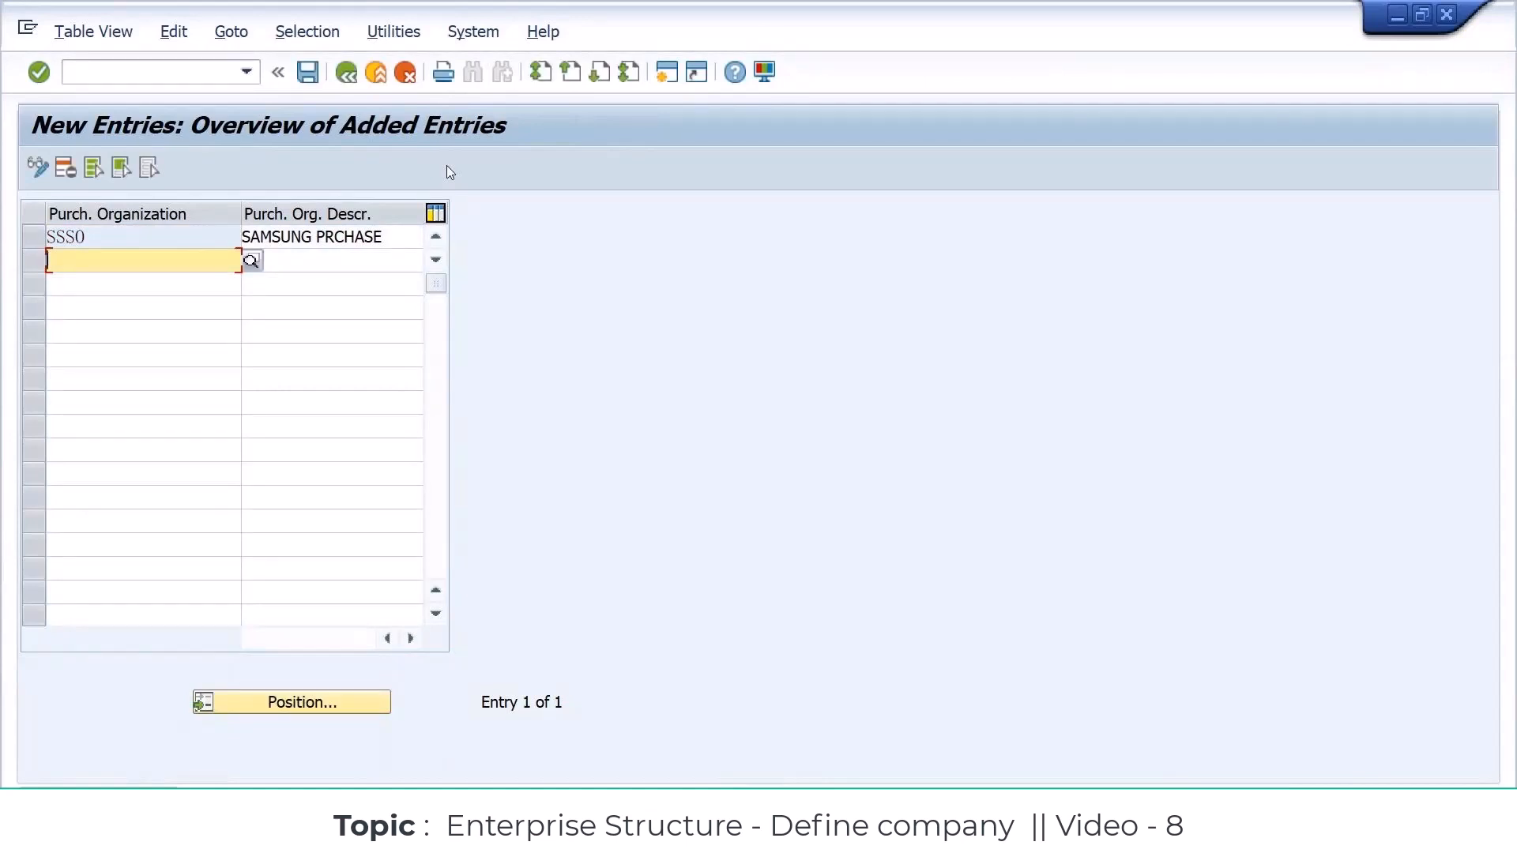
key(F3)
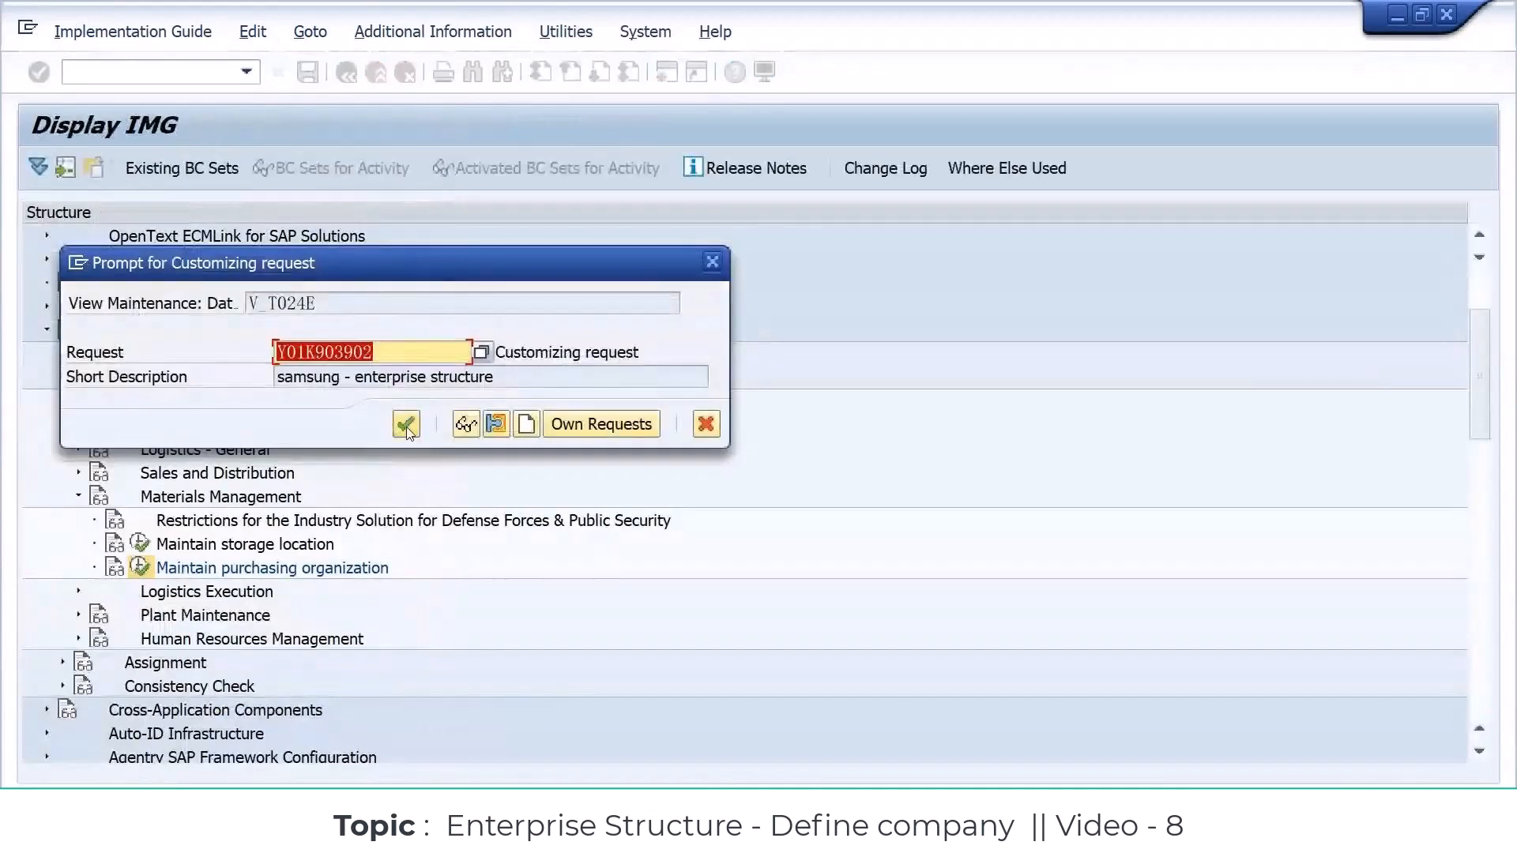
click(406, 426)
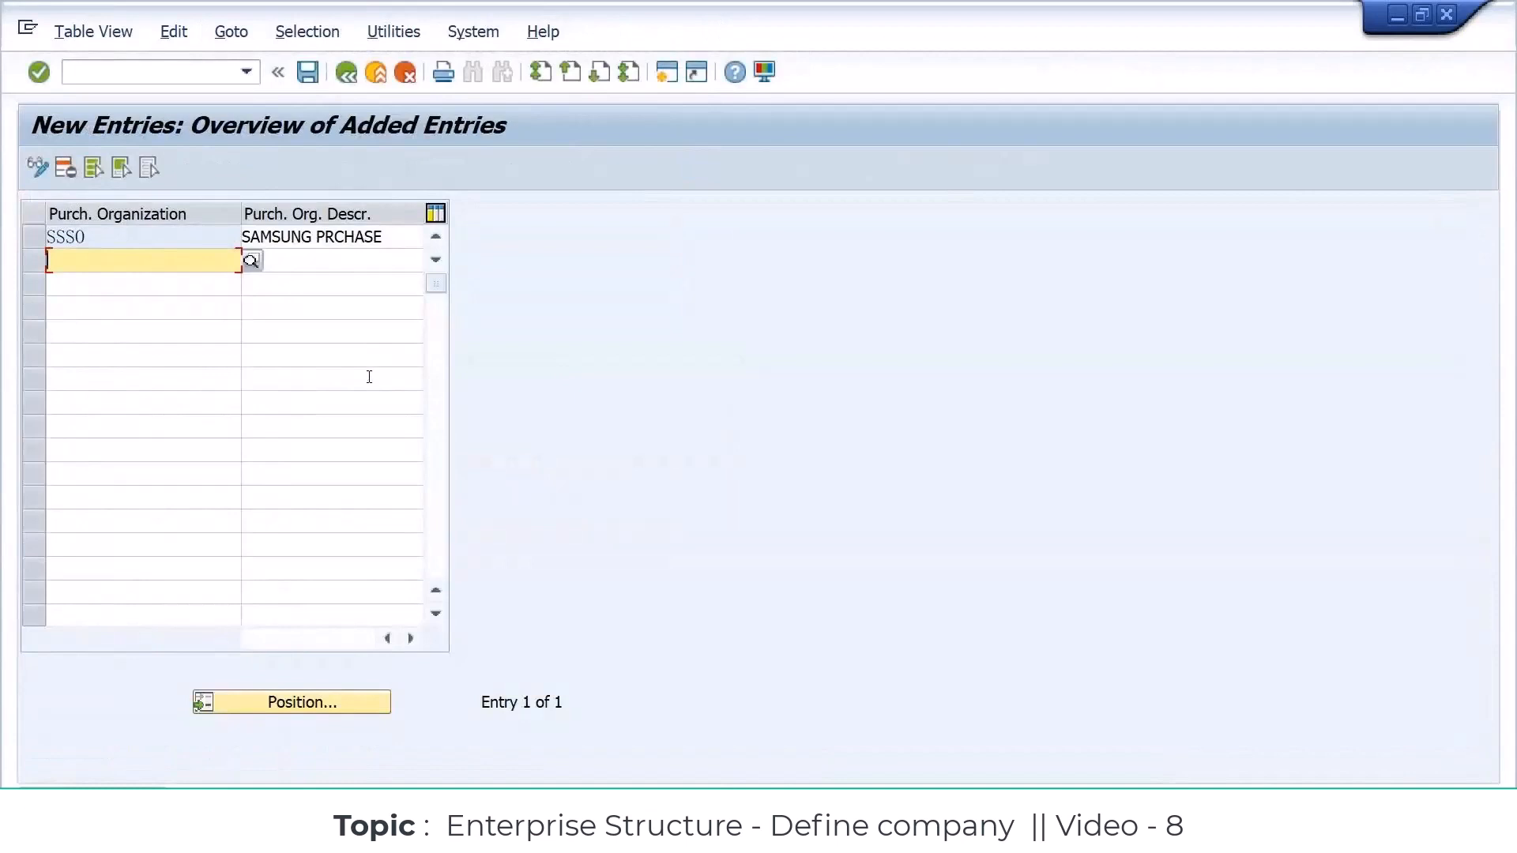
Step: Copy the new purchasing organization's code and description from SAP and paste them at G71 in the Excel workbook
click(50, 236)
key(ctrl+y)
drag(120, 233, 387, 245)
key(ctrl+c)
click(495, 830)
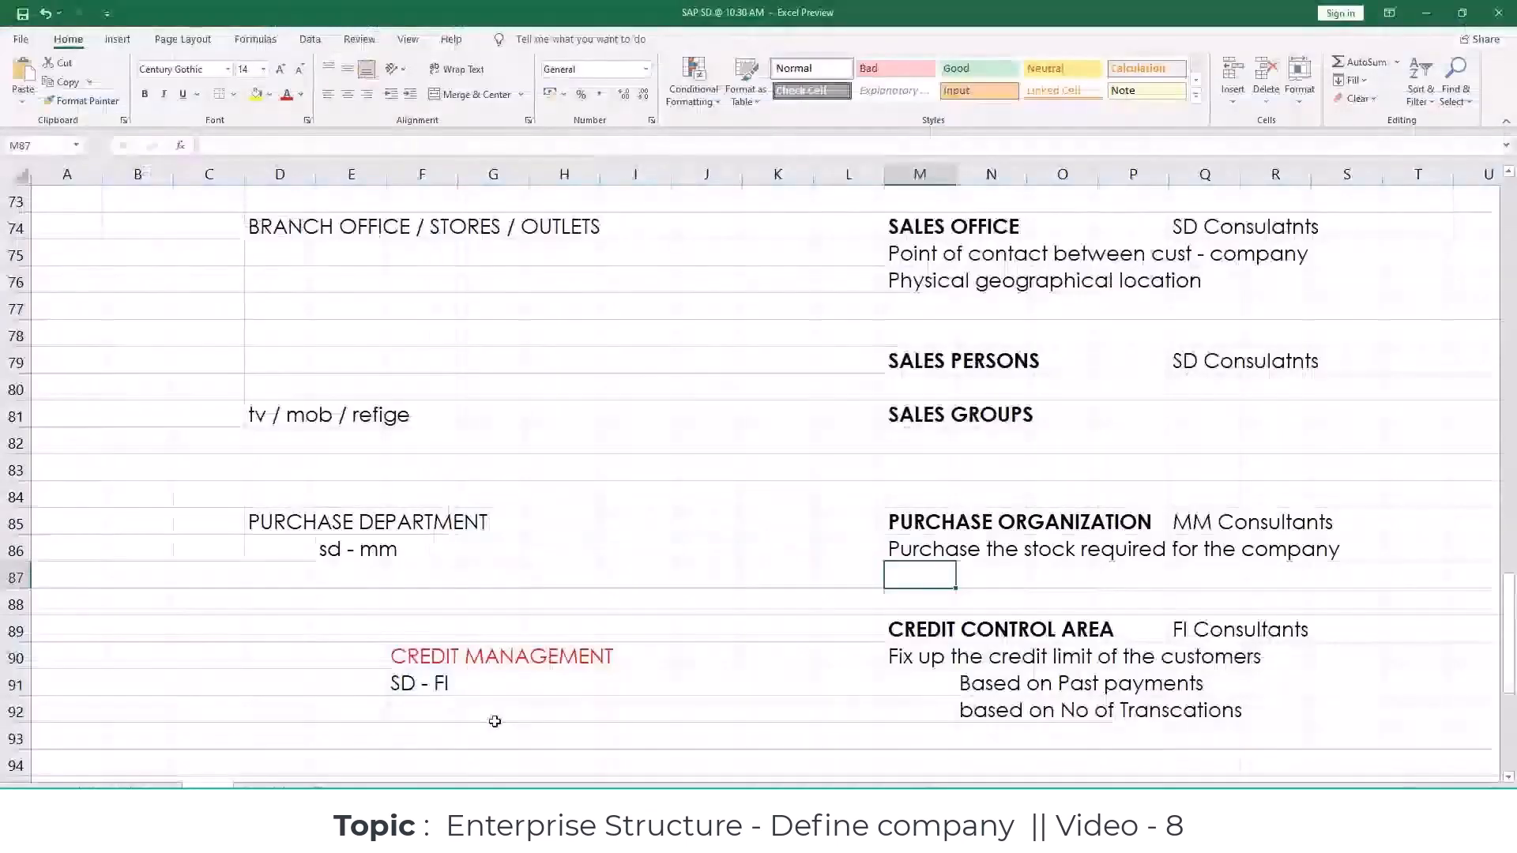
click(259, 794)
click(491, 575)
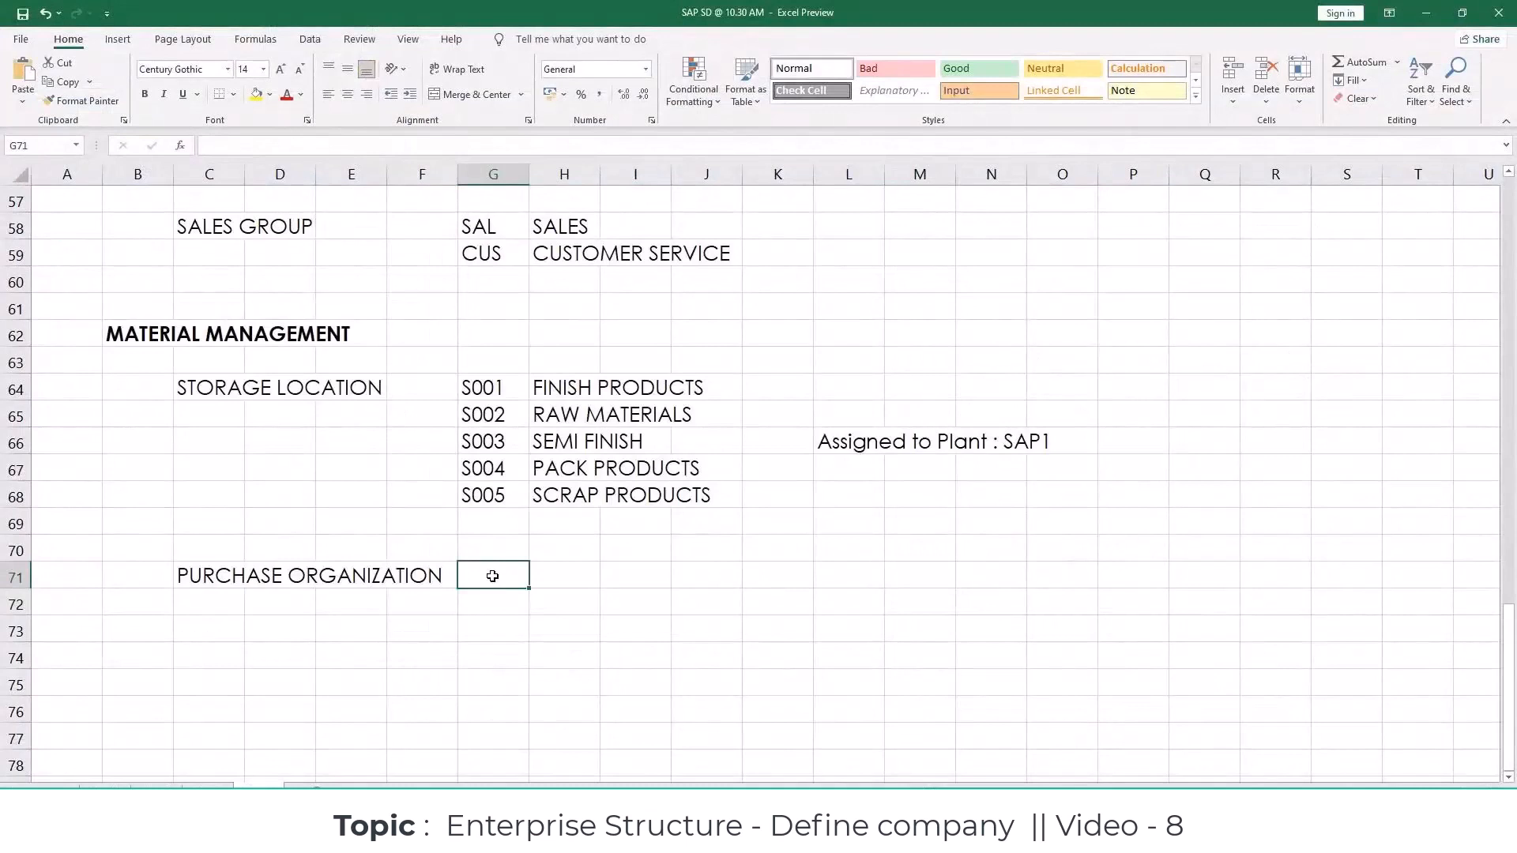
key(ctrl+v)
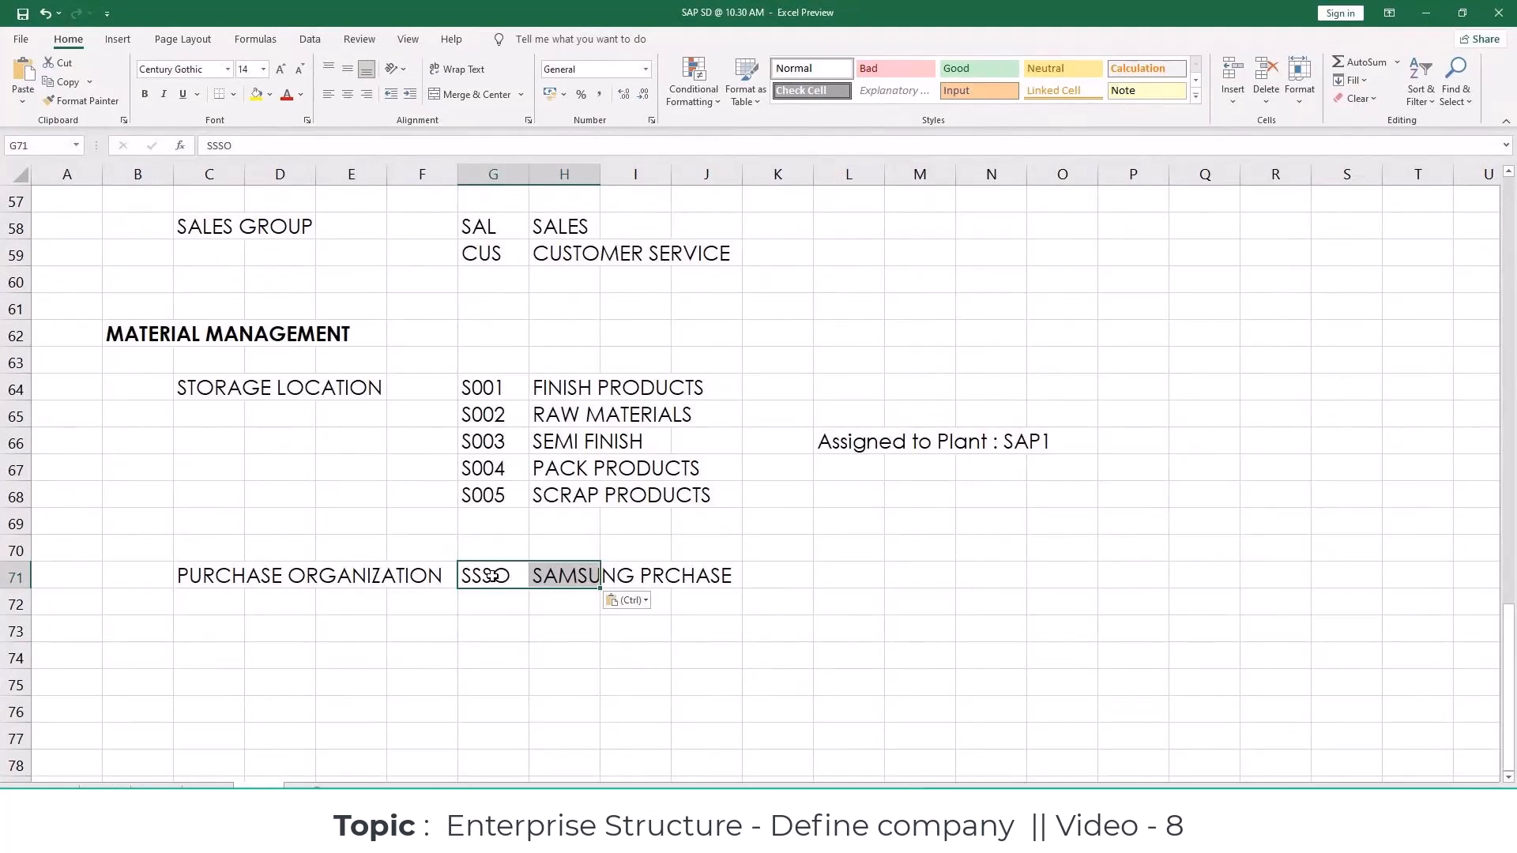
Step: Enter the heading LOGISTIC EXECUTION in cell B74 and make it bold
click(259, 458)
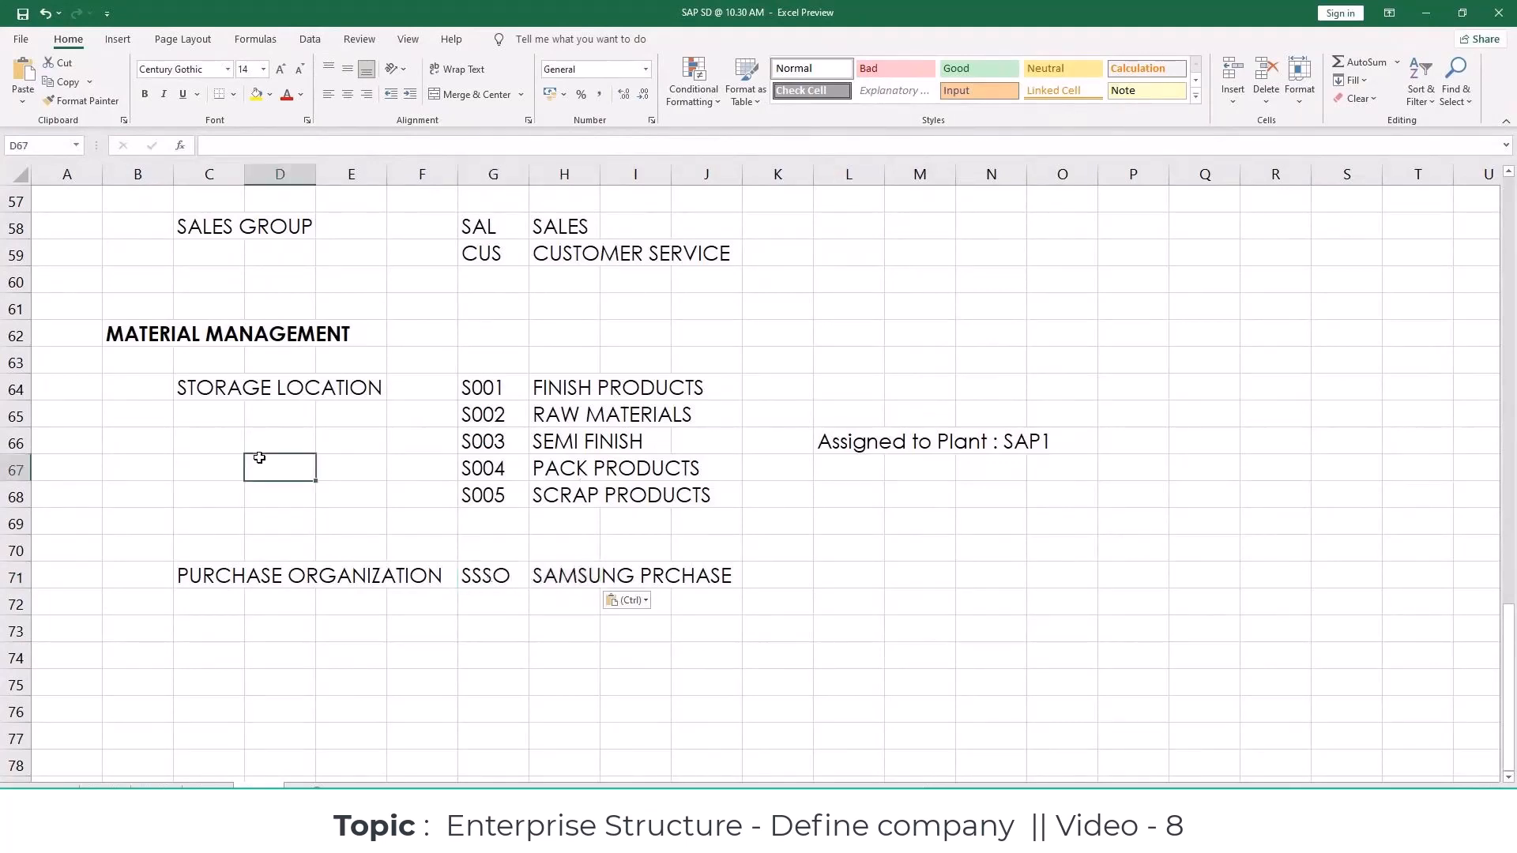
click(165, 656)
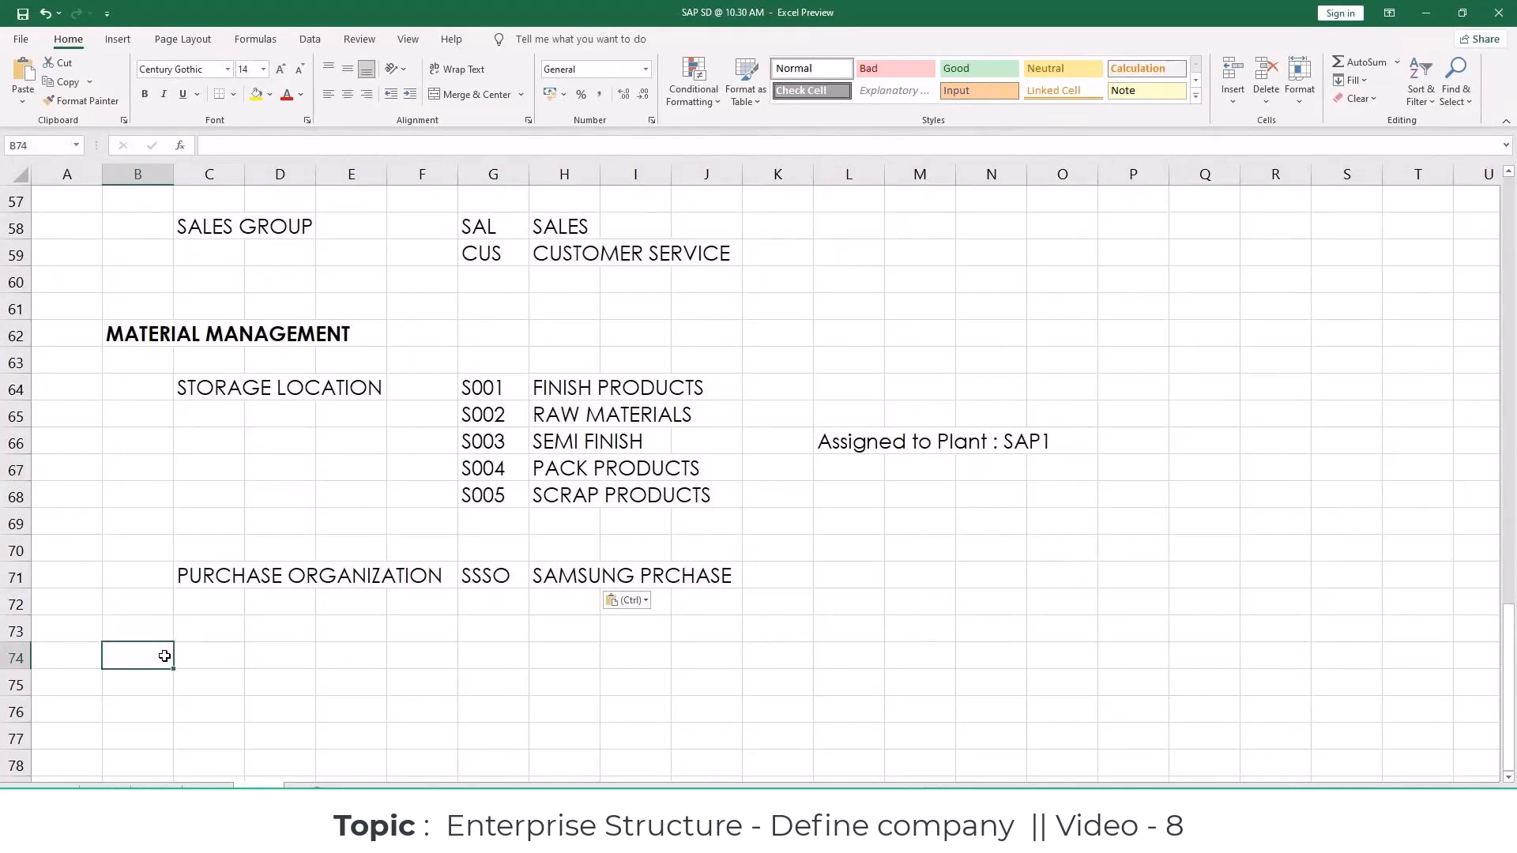
text(logist)
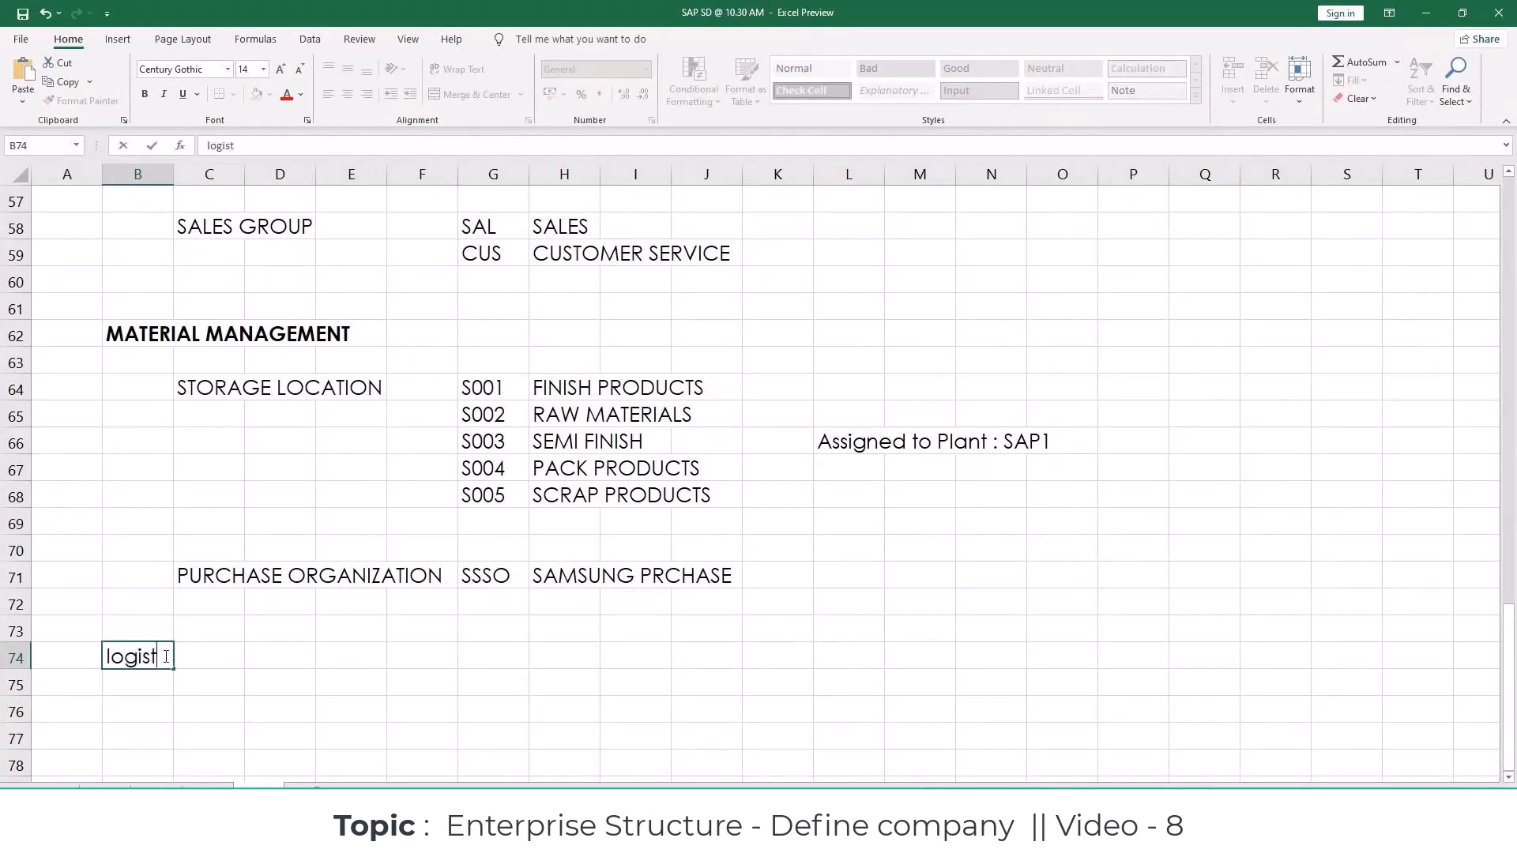
key(BackSpace)
key(BackSpace)
key(BackSpace)
key(BackSpace)
key(BackSpace)
key(BackSpace)
text(LOGISTIC E)
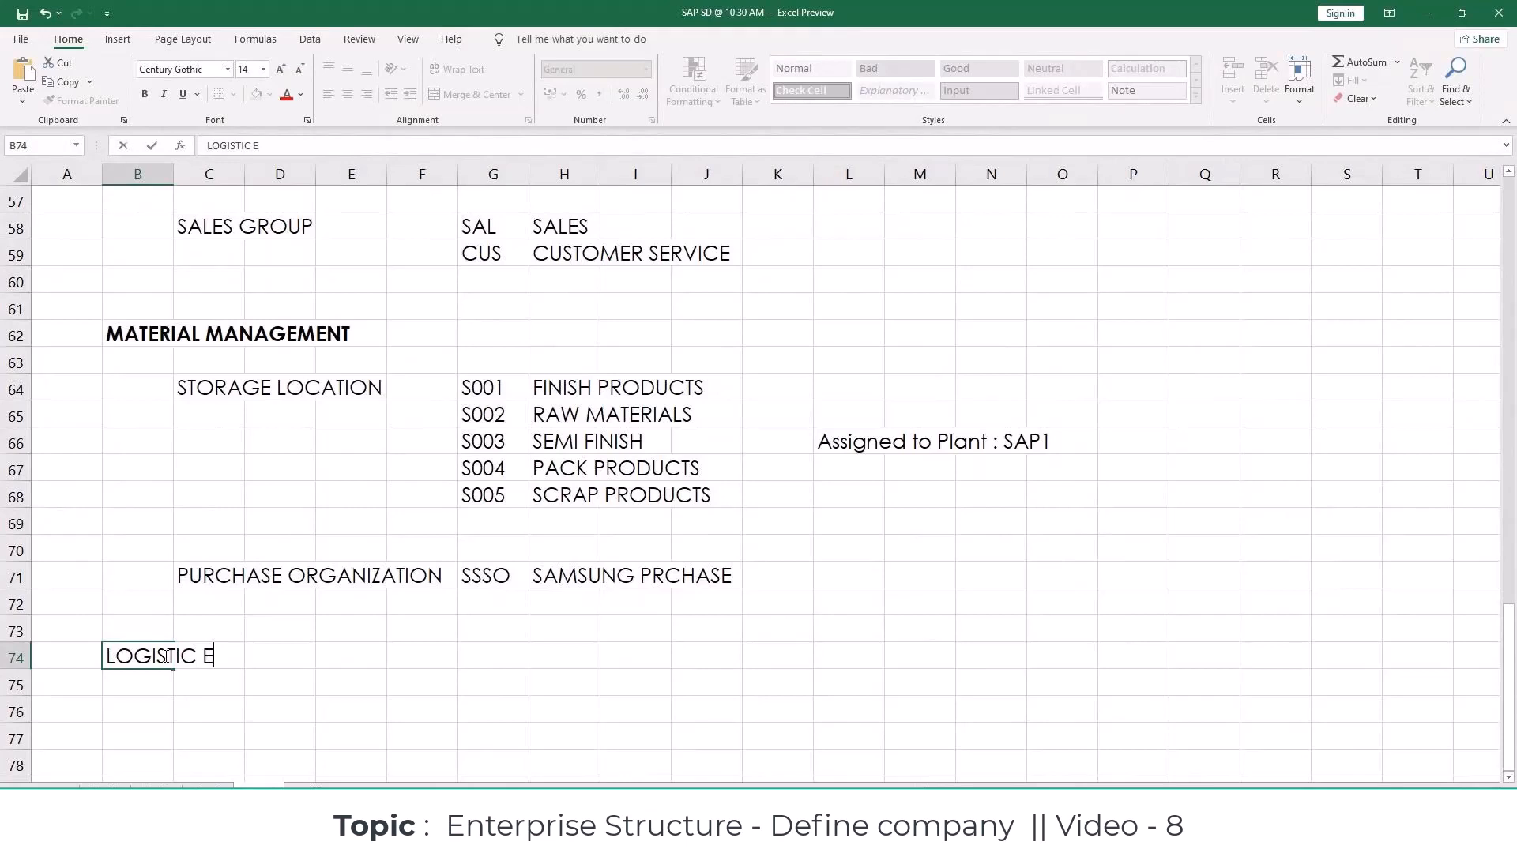
text(XECUTION)
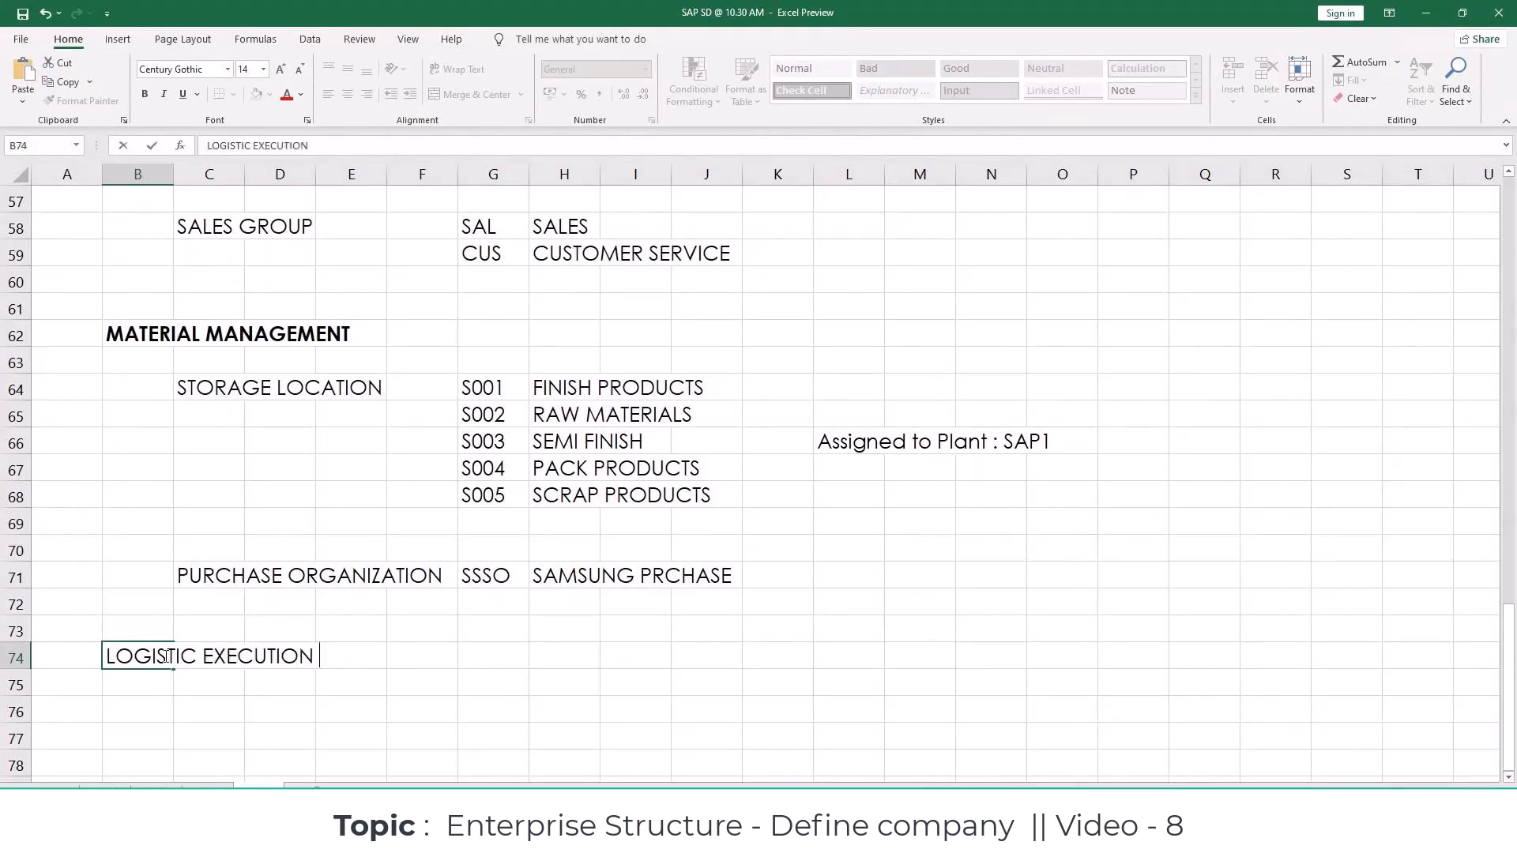
key(Return)
click(164, 654)
key(ctrl+b)
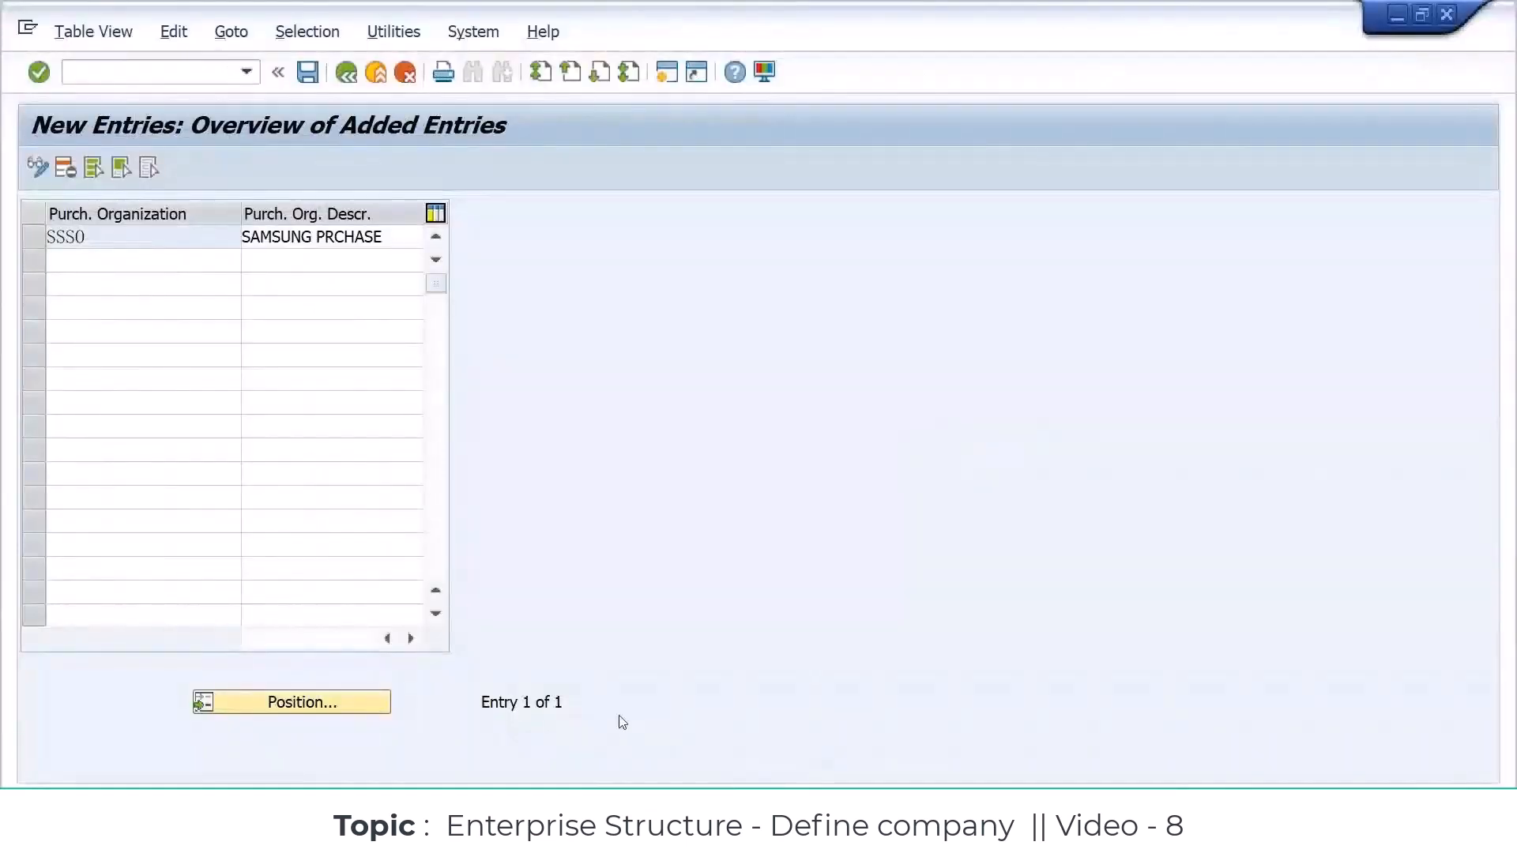
Step: Return to the SAP IMG structure and open the Define shipping point activity under Logistics Execution
key(F3)
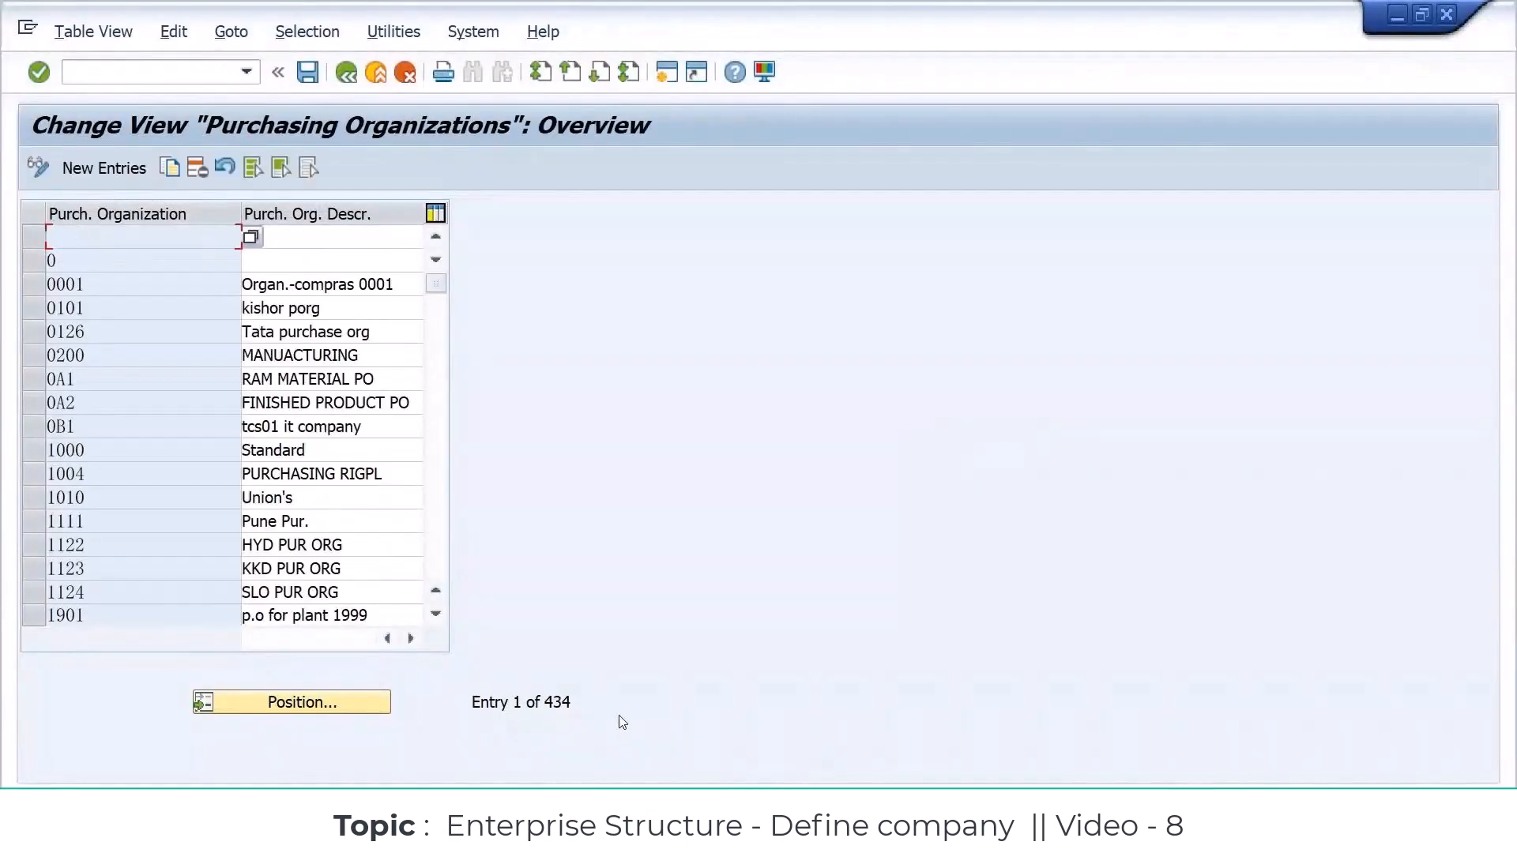
key(F3)
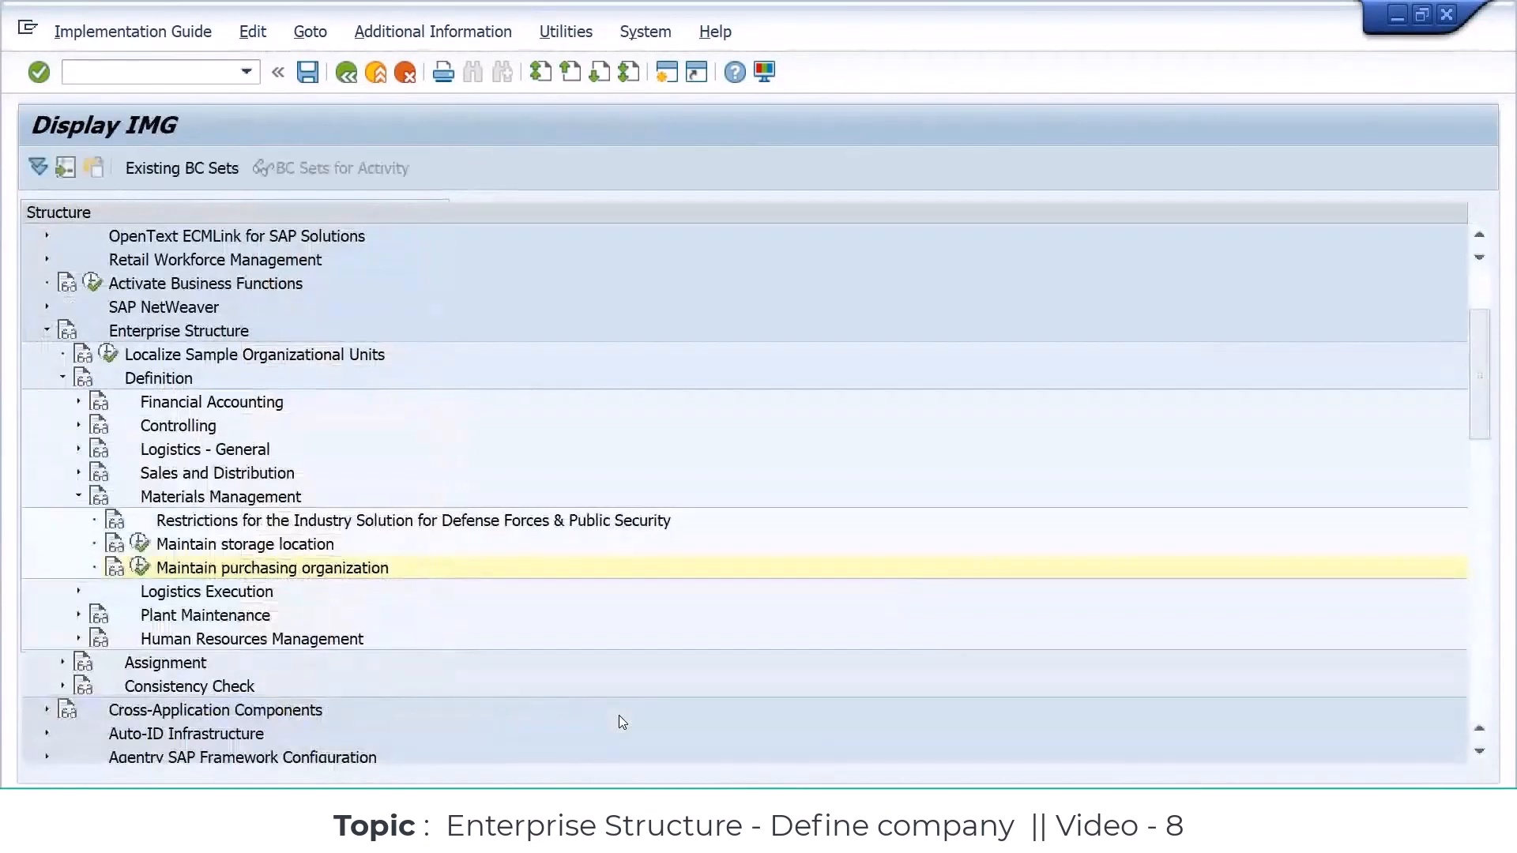
click(80, 497)
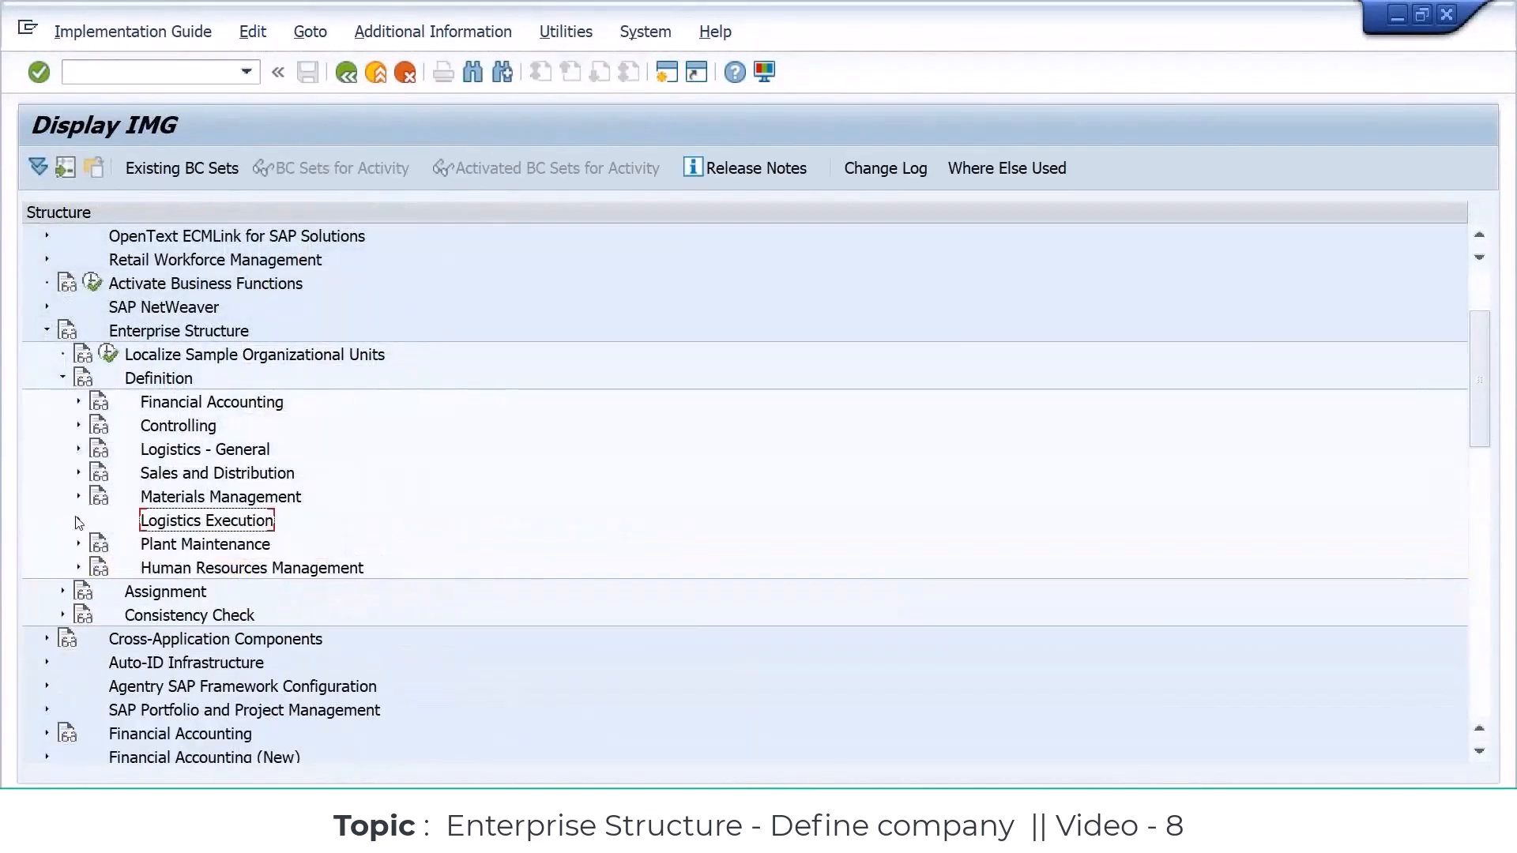
click(79, 521)
click(313, 600)
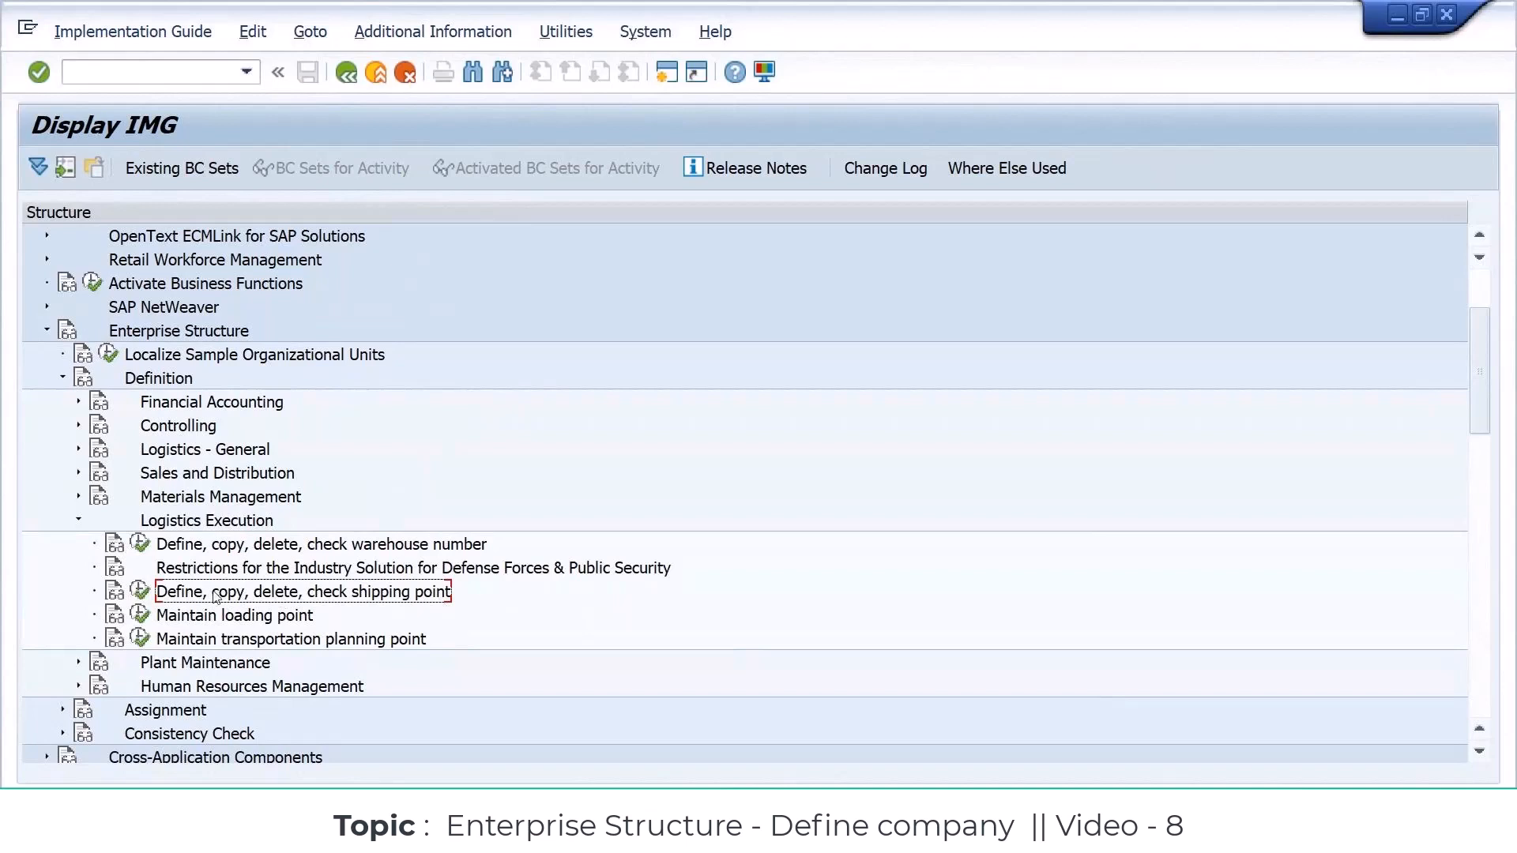
click(142, 593)
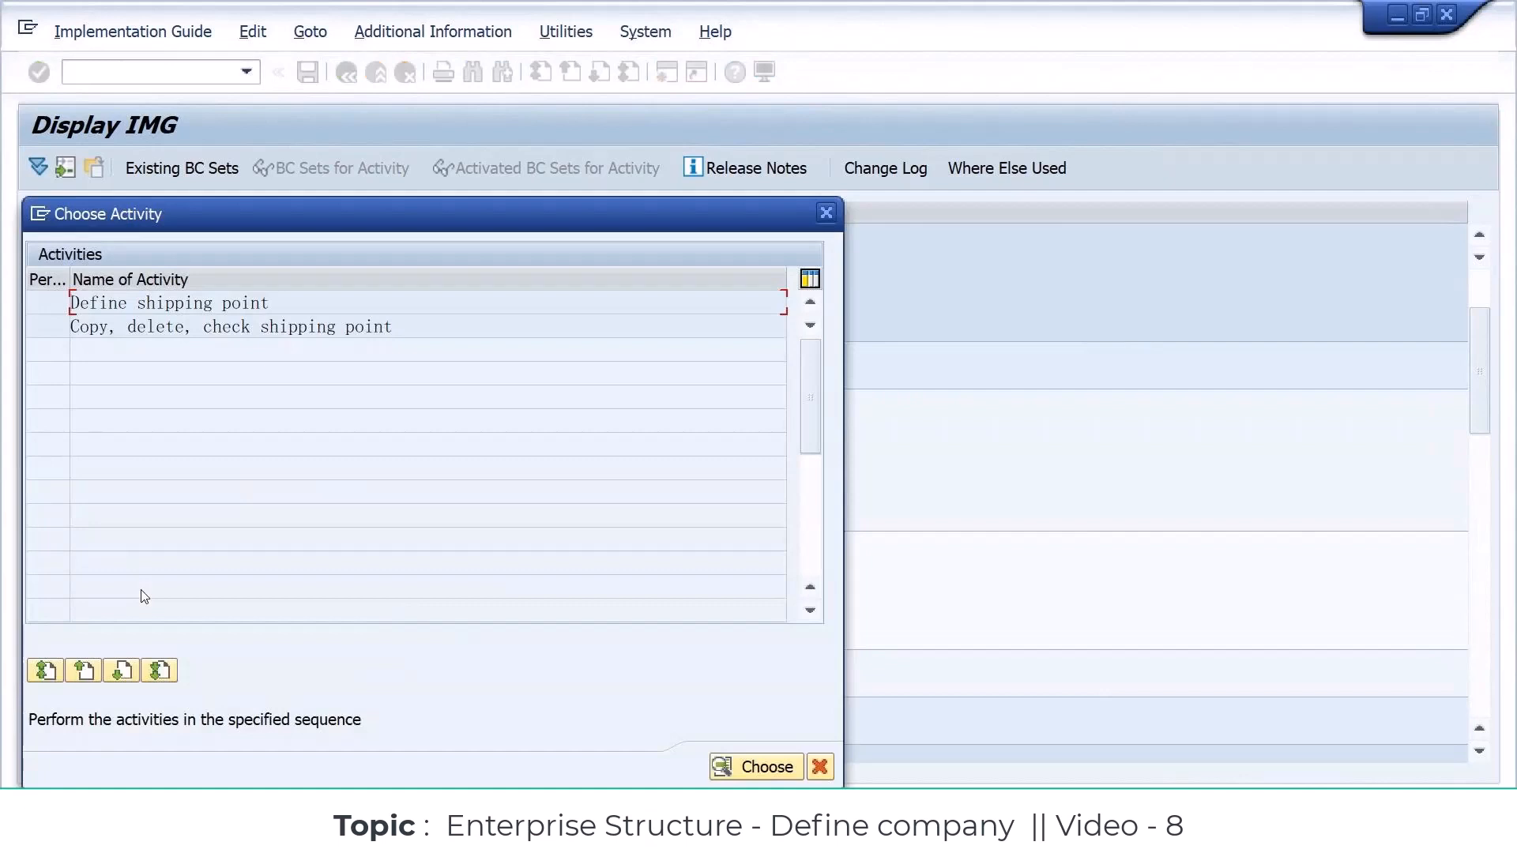
drag(271, 304, 61, 306)
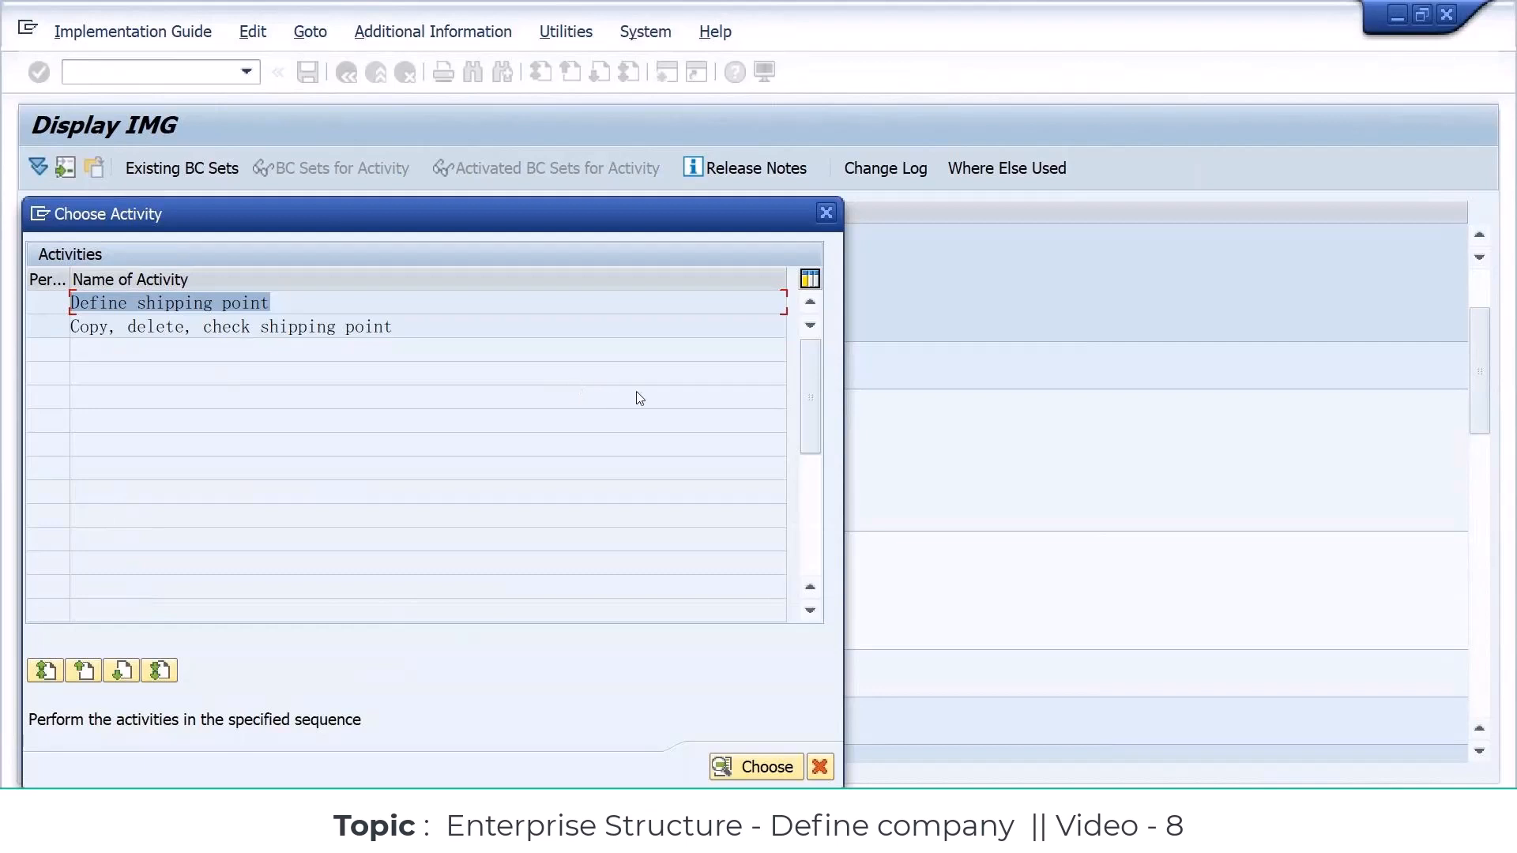
double_click(238, 302)
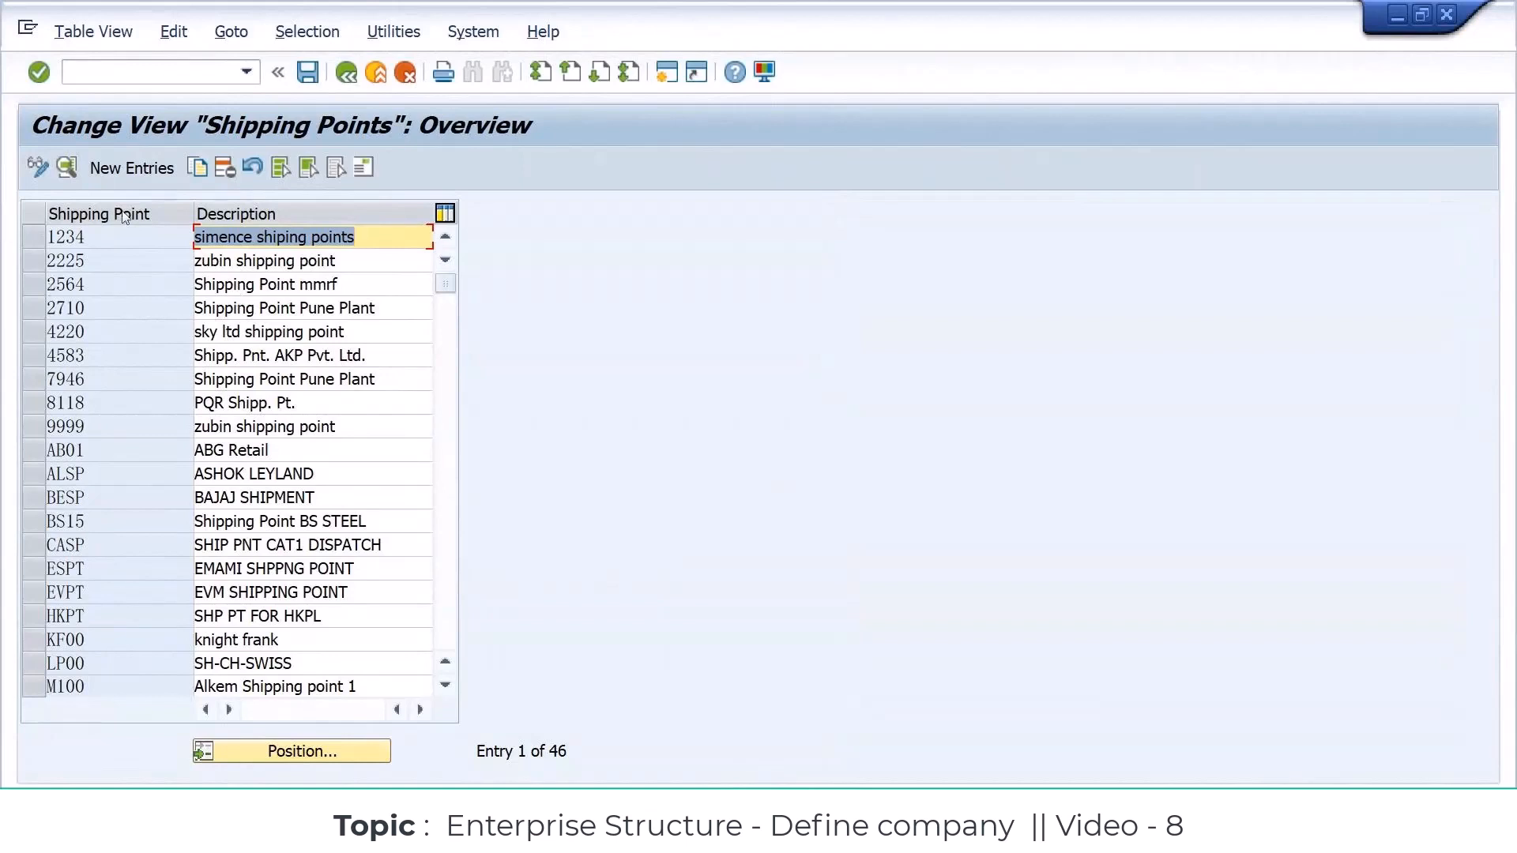
Step: Add a new shipping point entry with code SMSP and description SAMSUNG SHIPPING
click(139, 232)
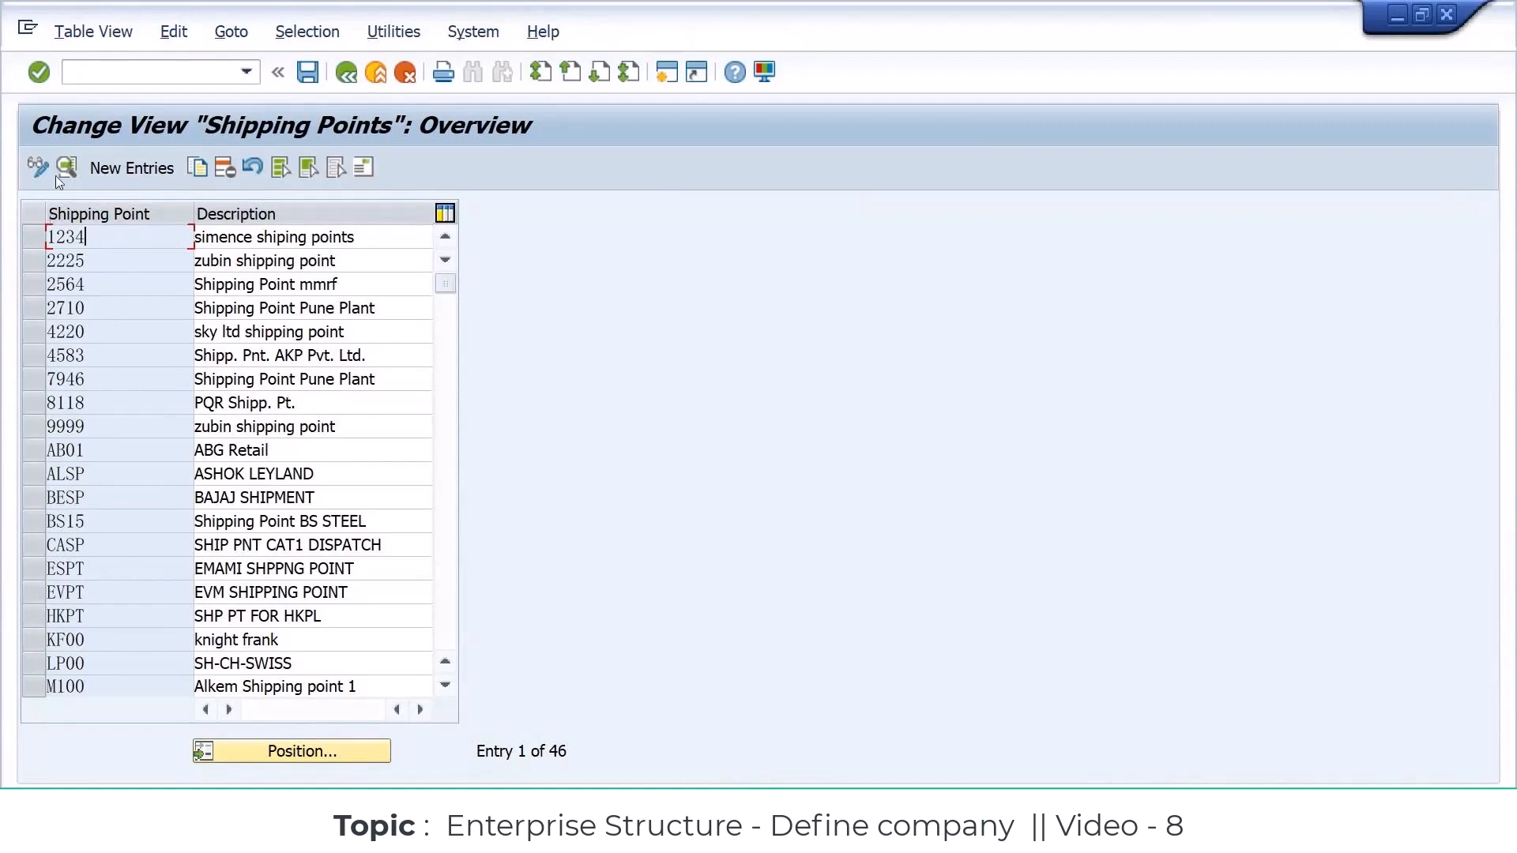
click(107, 169)
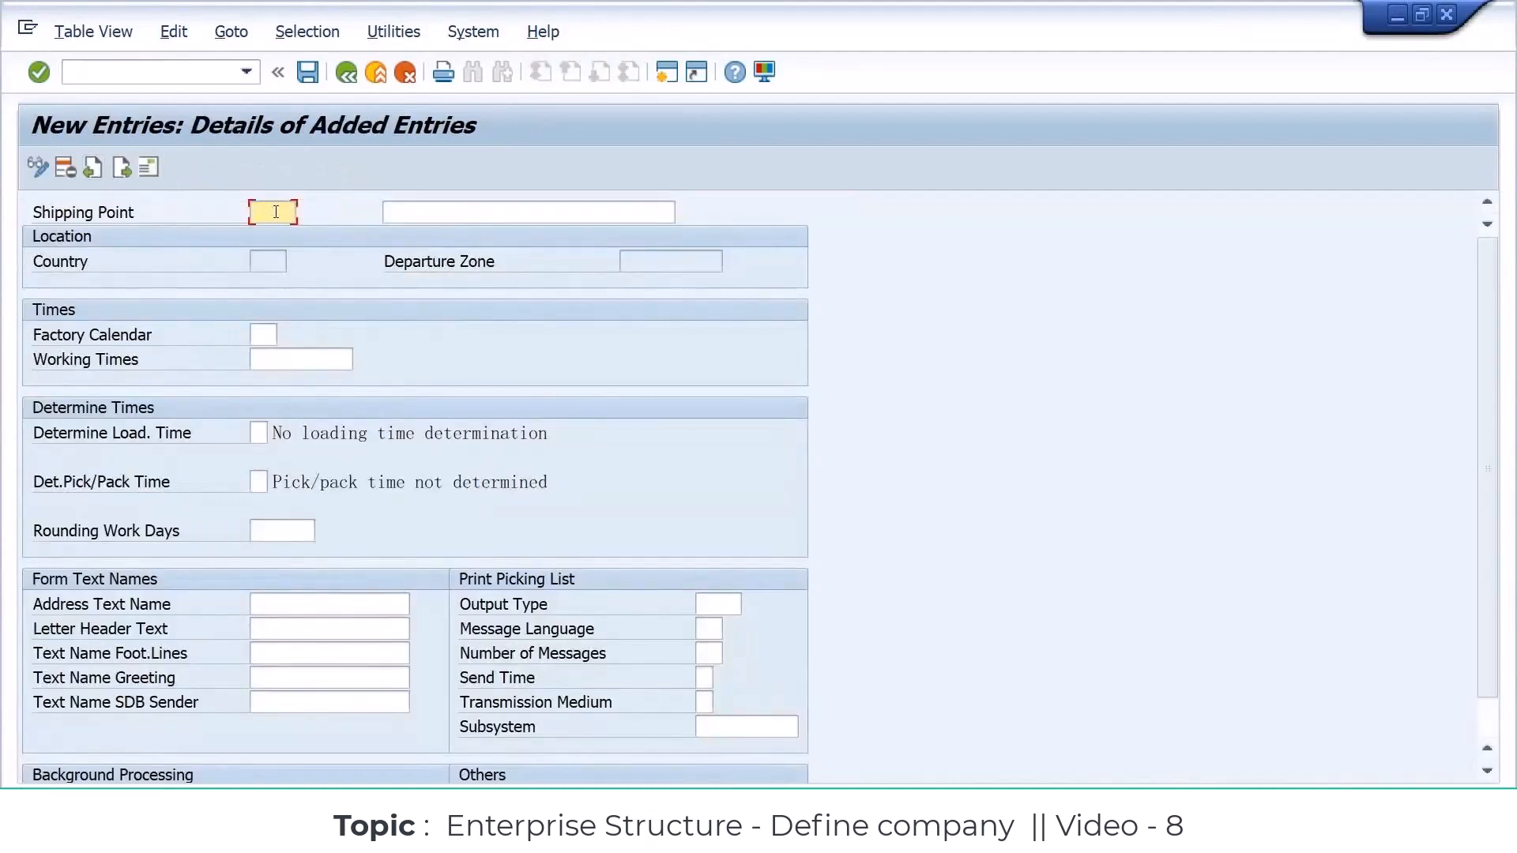
text(SMSP)
key(Tab)
text(SAMS)
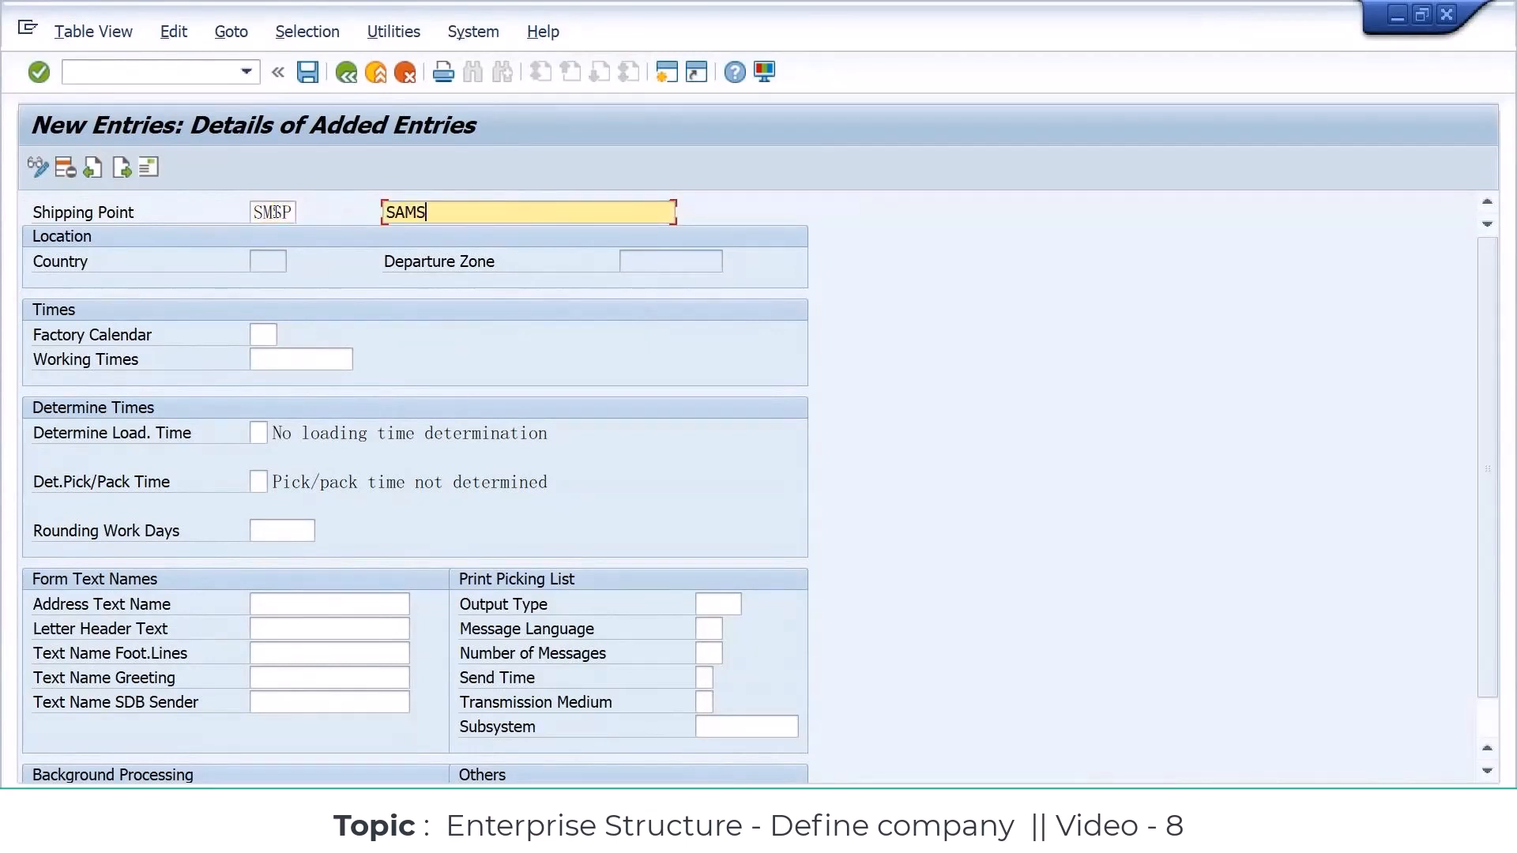
text(UNG SHIPPING)
Step: Set the factory calendar of shipping point SMSP to 01 and save the entry to bring up its address form
double_click(274, 211)
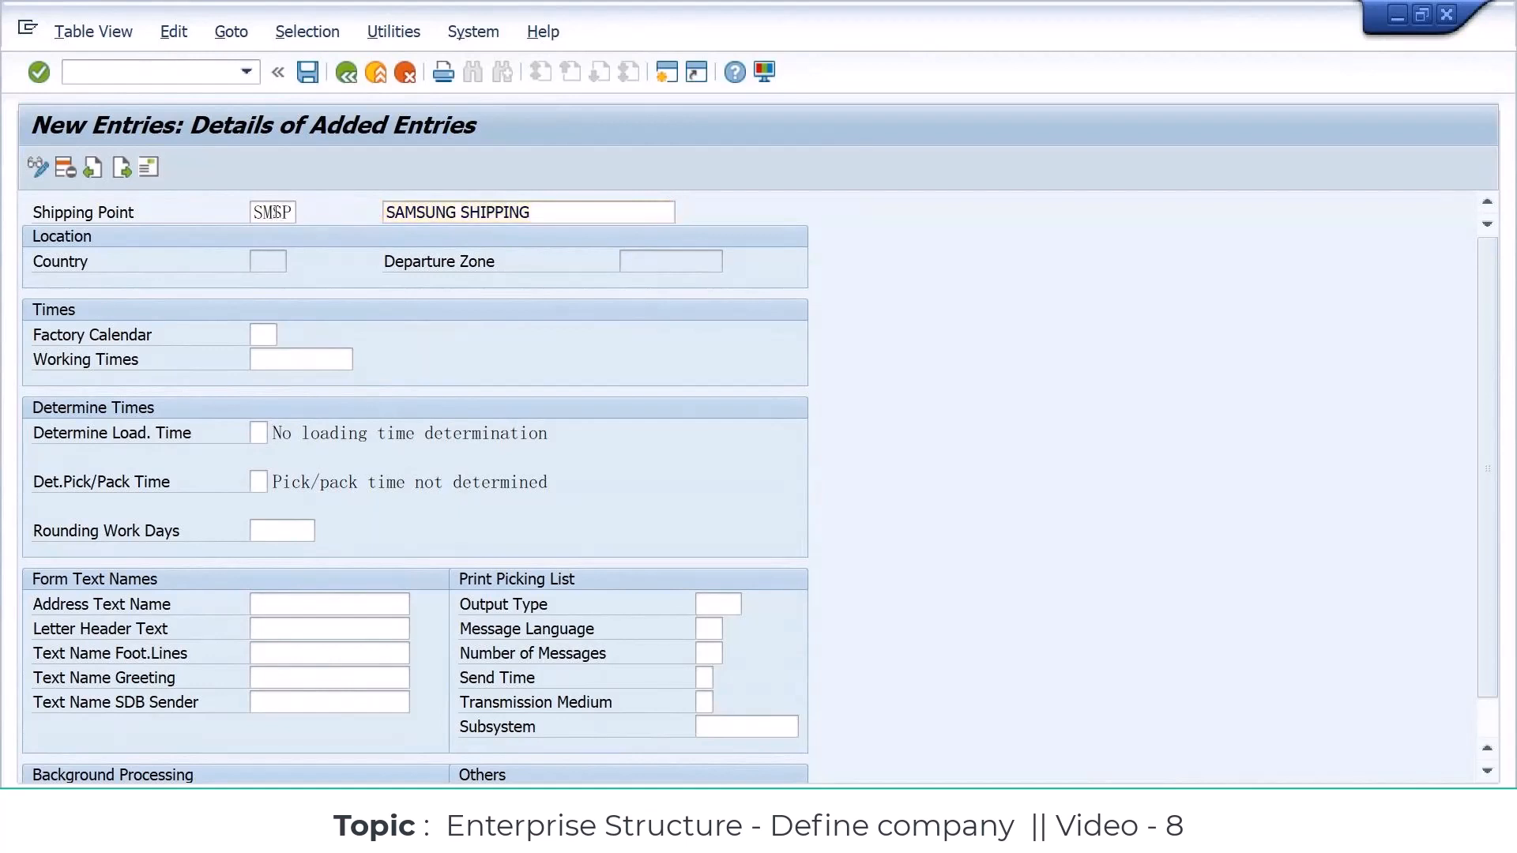
click(589, 373)
text(01)
key(Return)
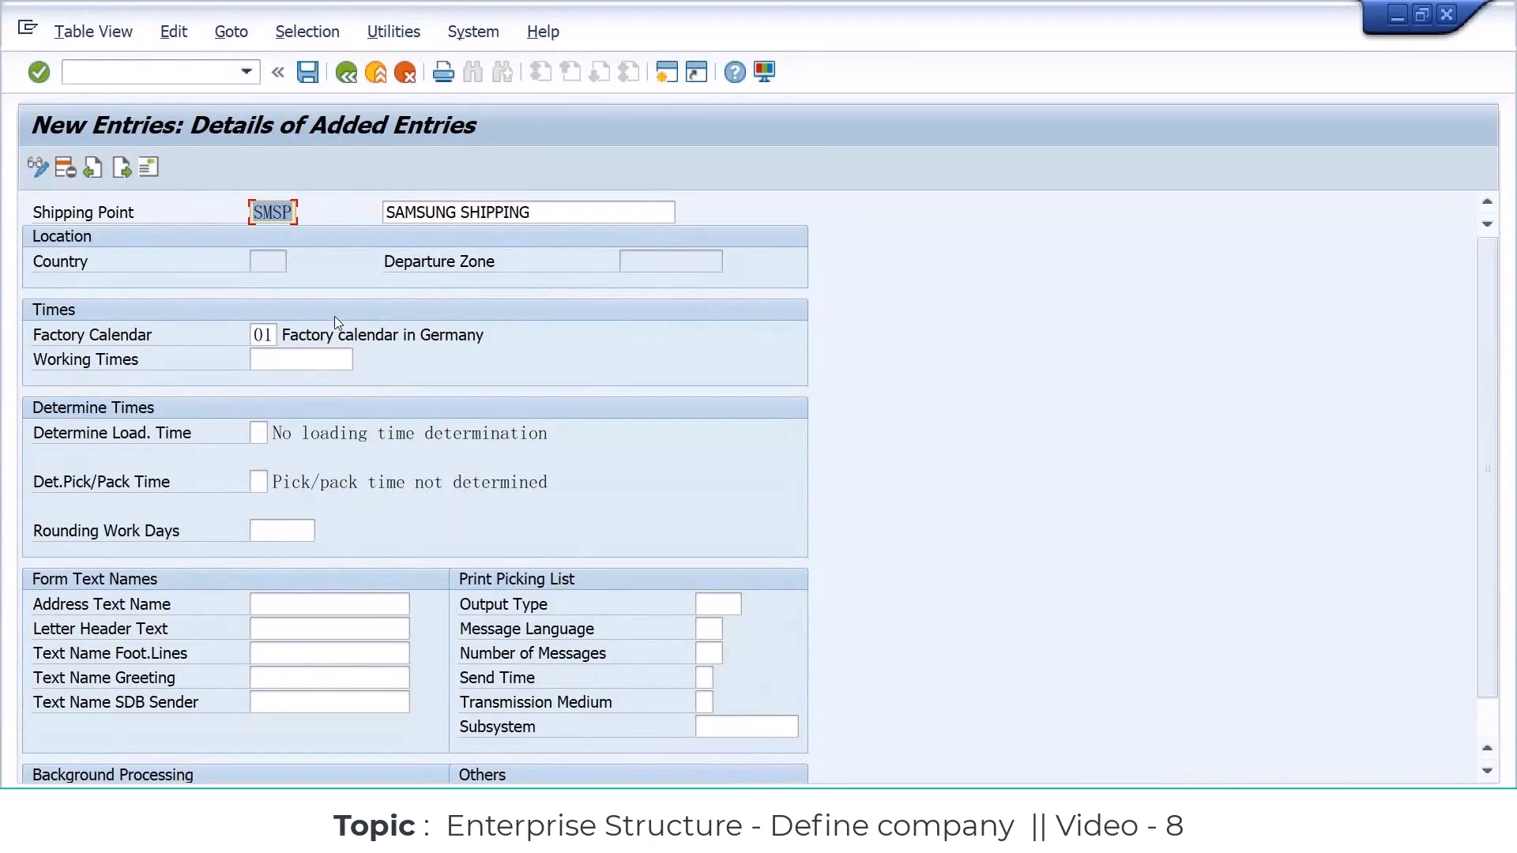
click(316, 65)
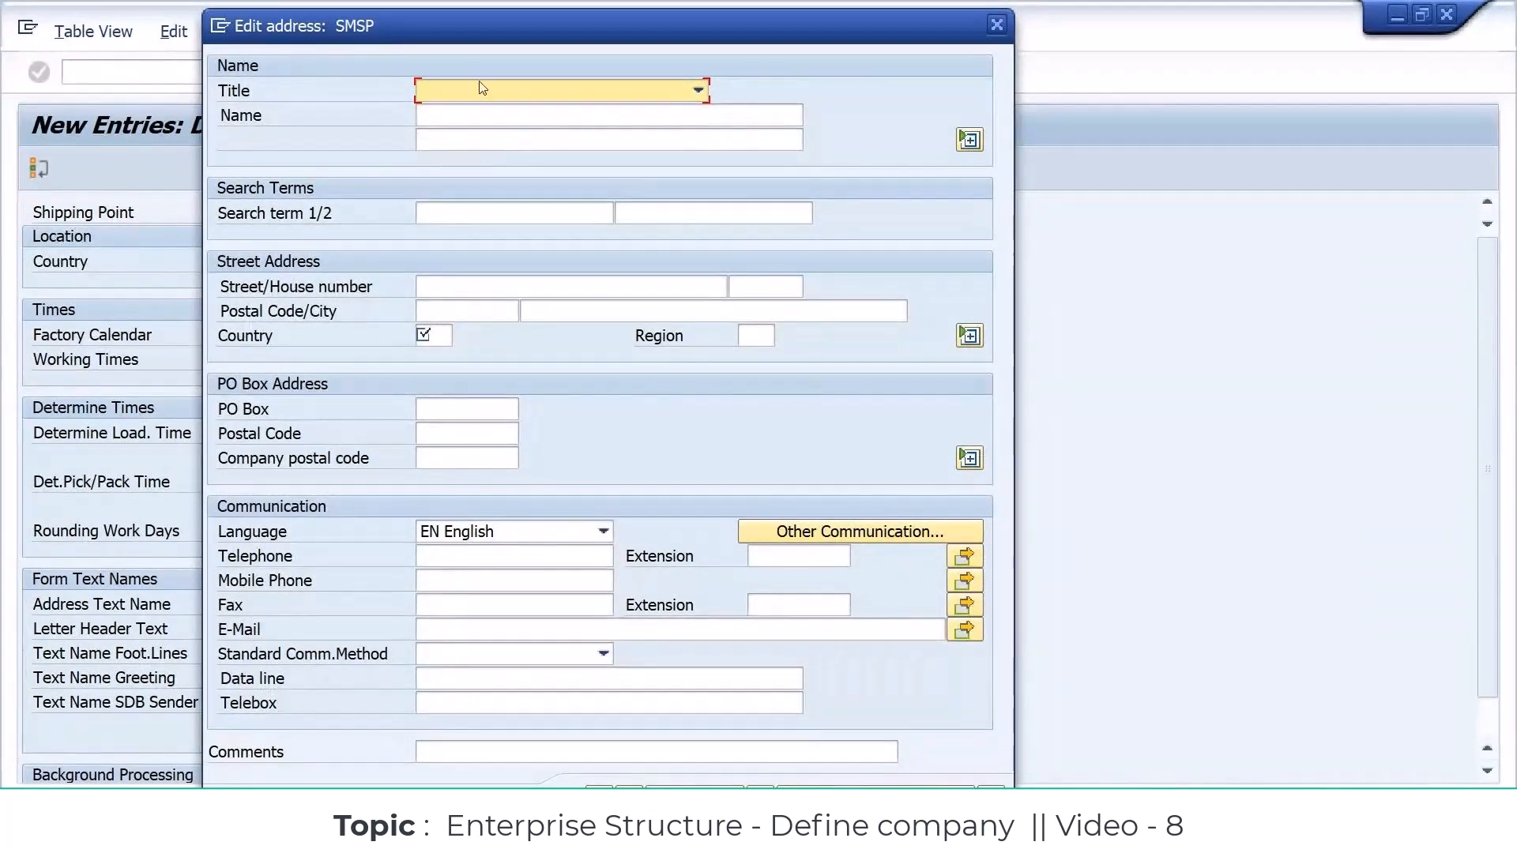
Step: In the shipping point's address, set the title to Company, the name to SAMSUNG SHIPMENT and search term 1 to SMSP
click(535, 92)
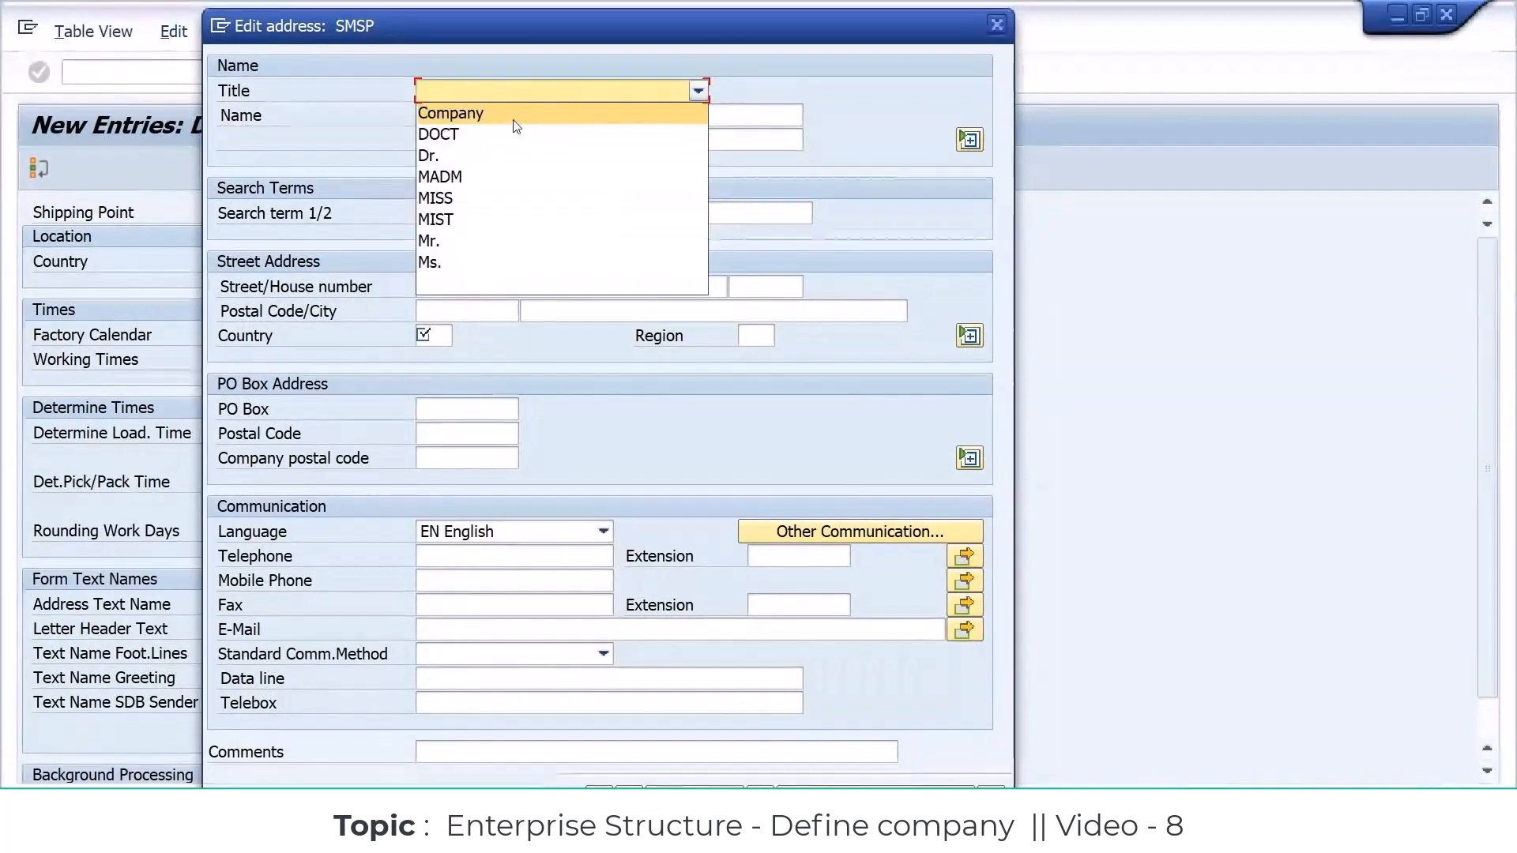
click(506, 118)
click(484, 118)
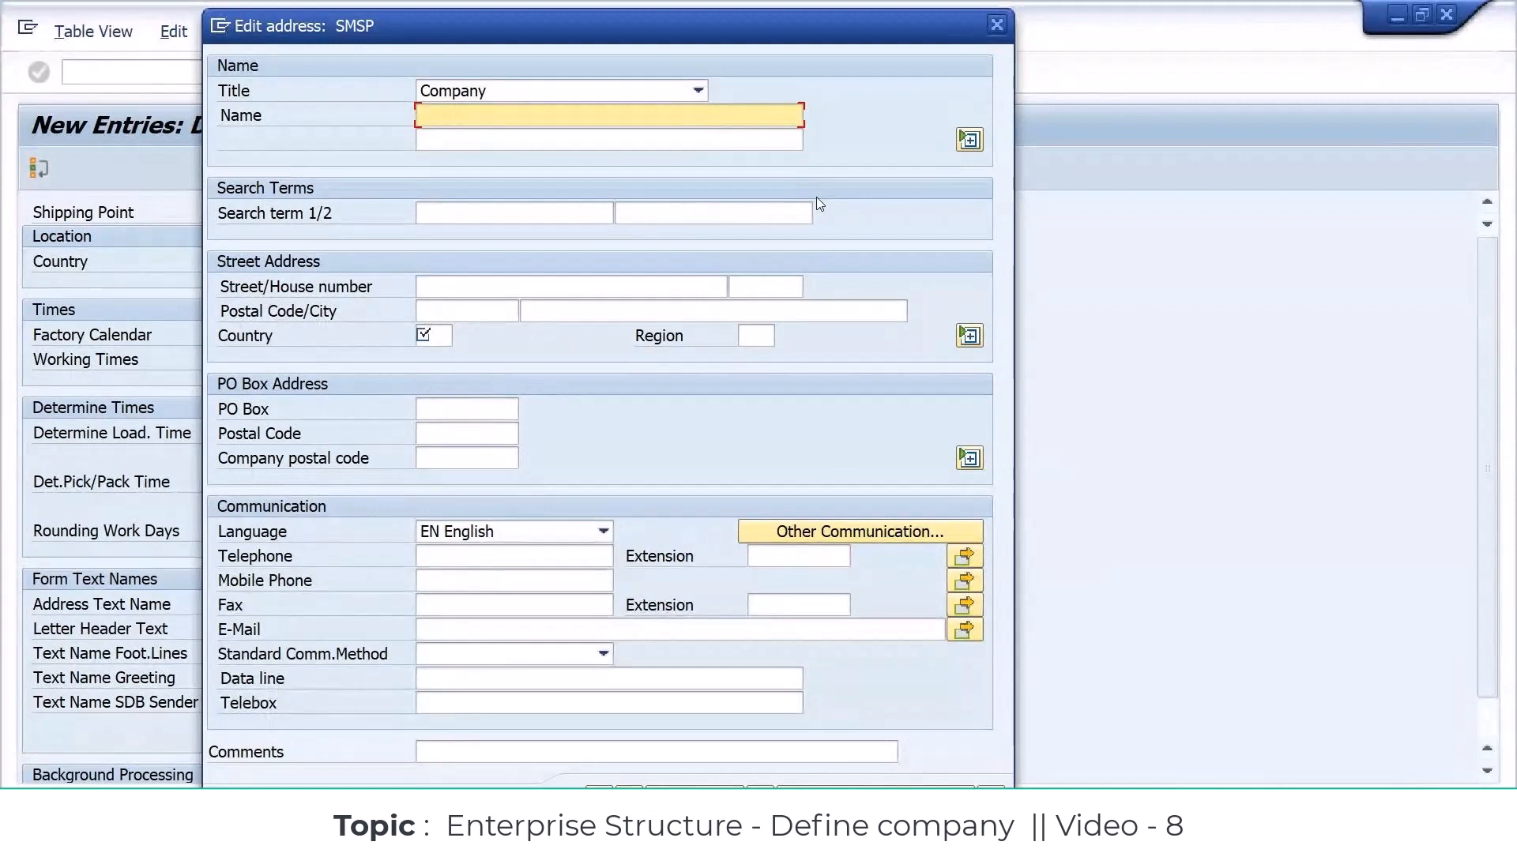
text(SAMSUNG SHIPMENT)
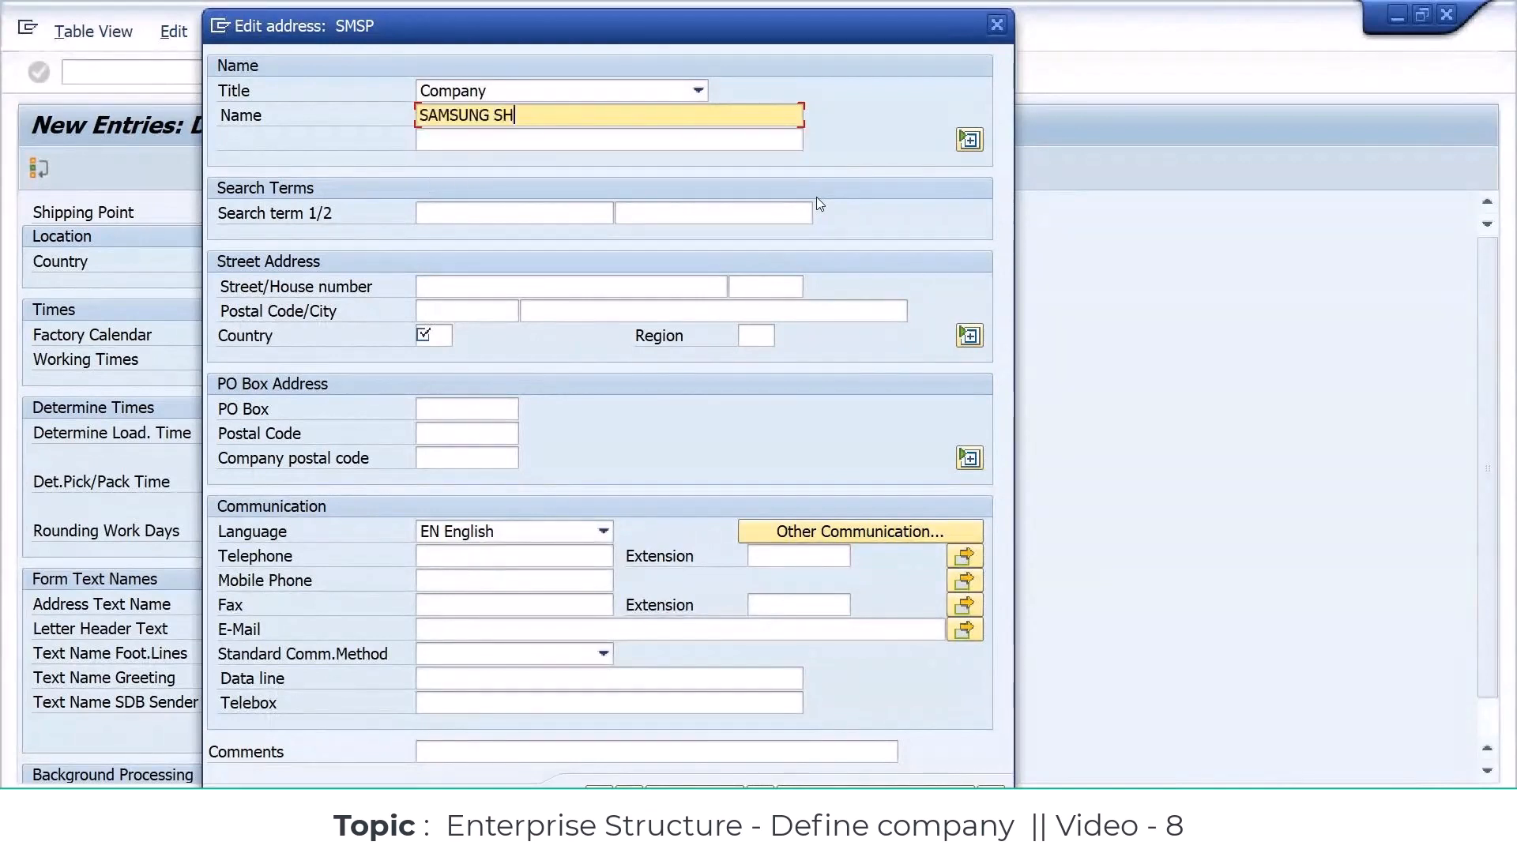
key(Tab)
key(Tab)
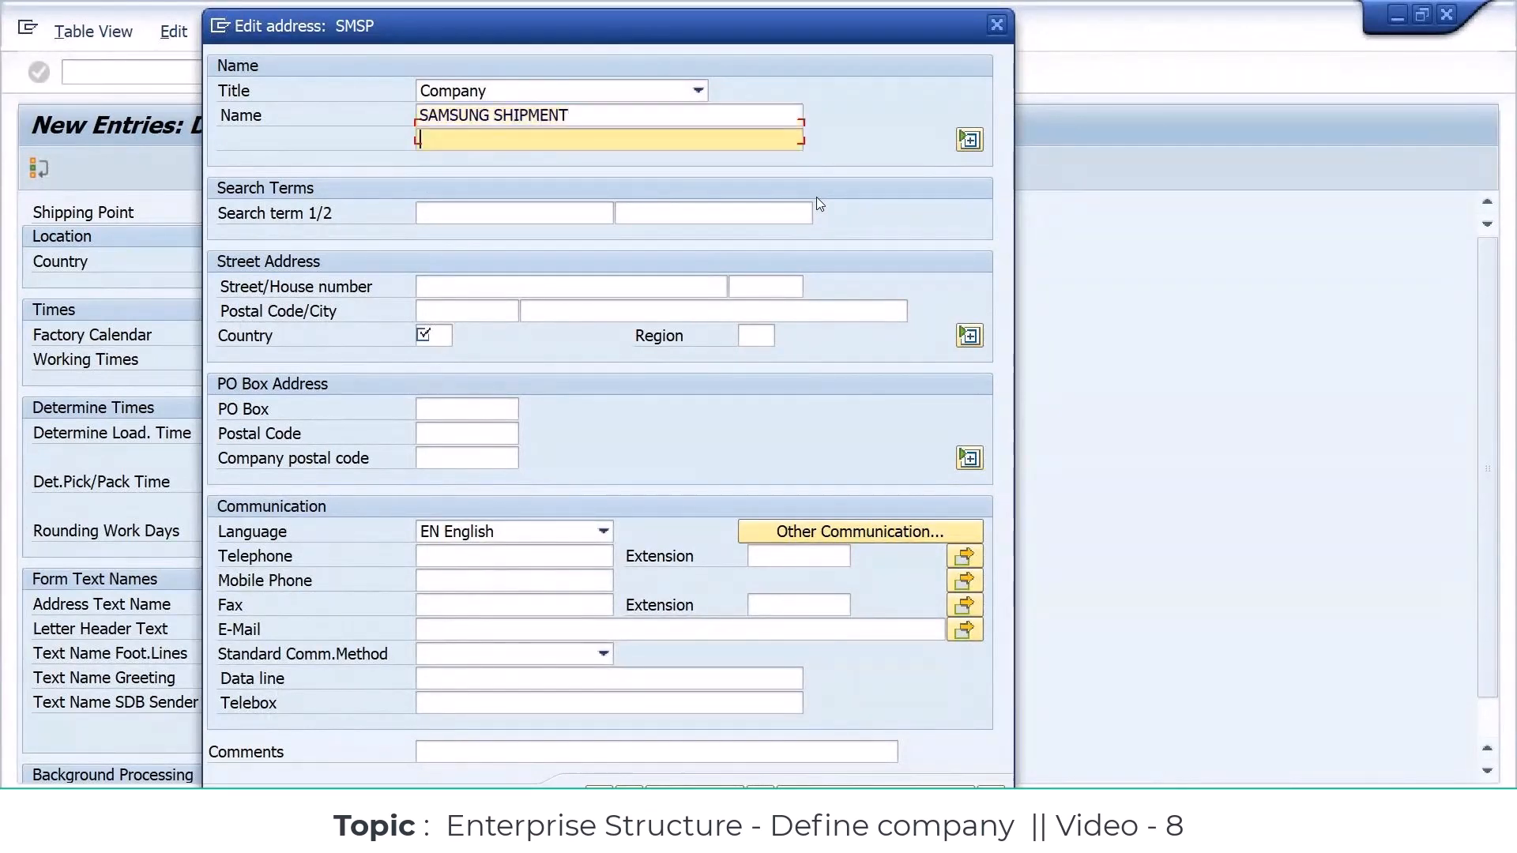
text(SMSP)
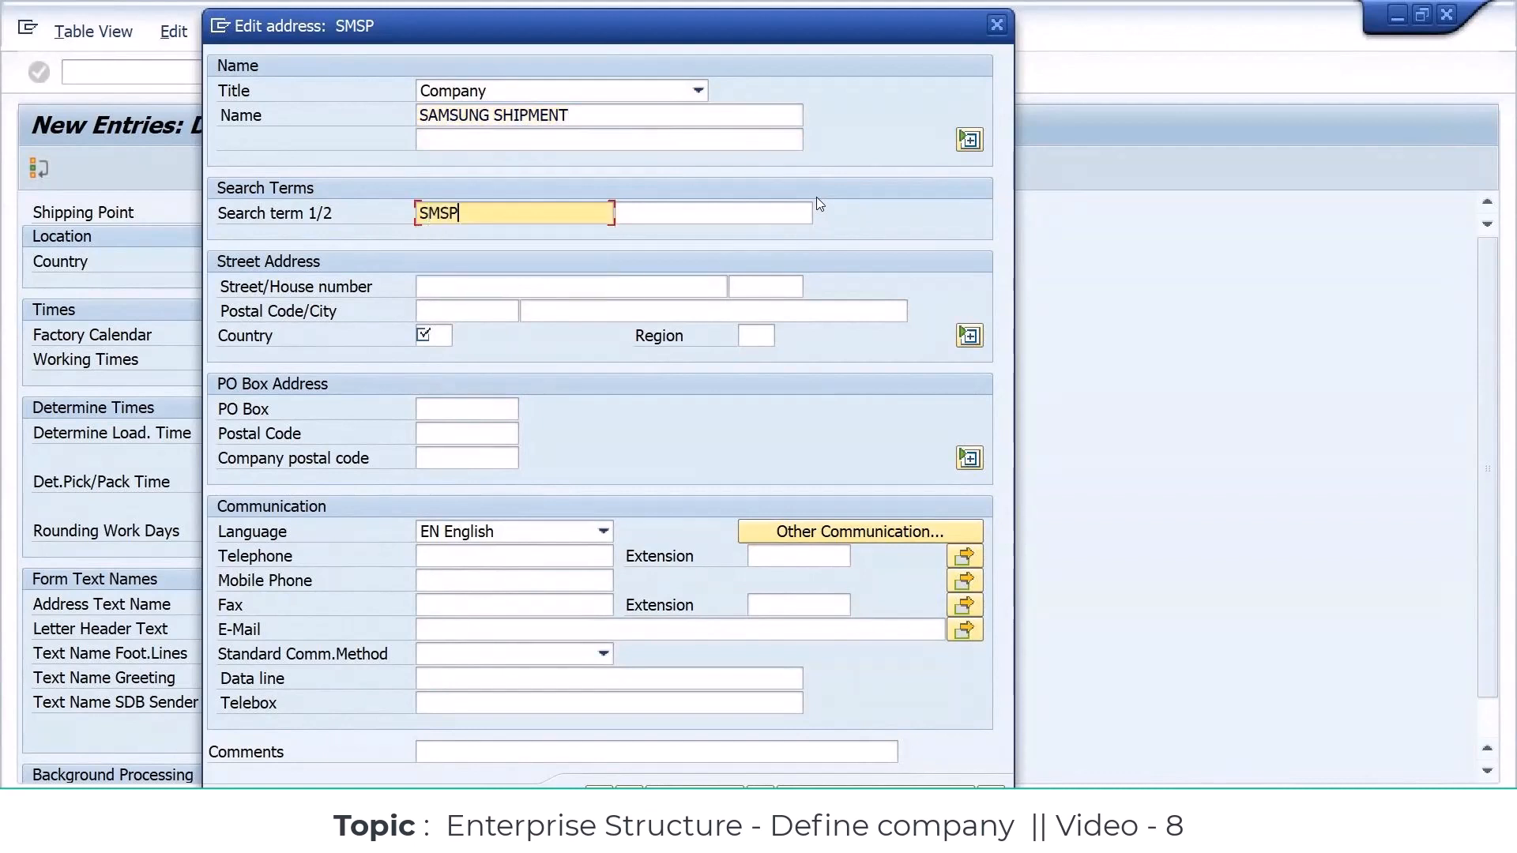
Step: Fill in the street, house number, postal code and city of the shipping point's address, with country IN and region 34
key(Tab)
key(Tab)
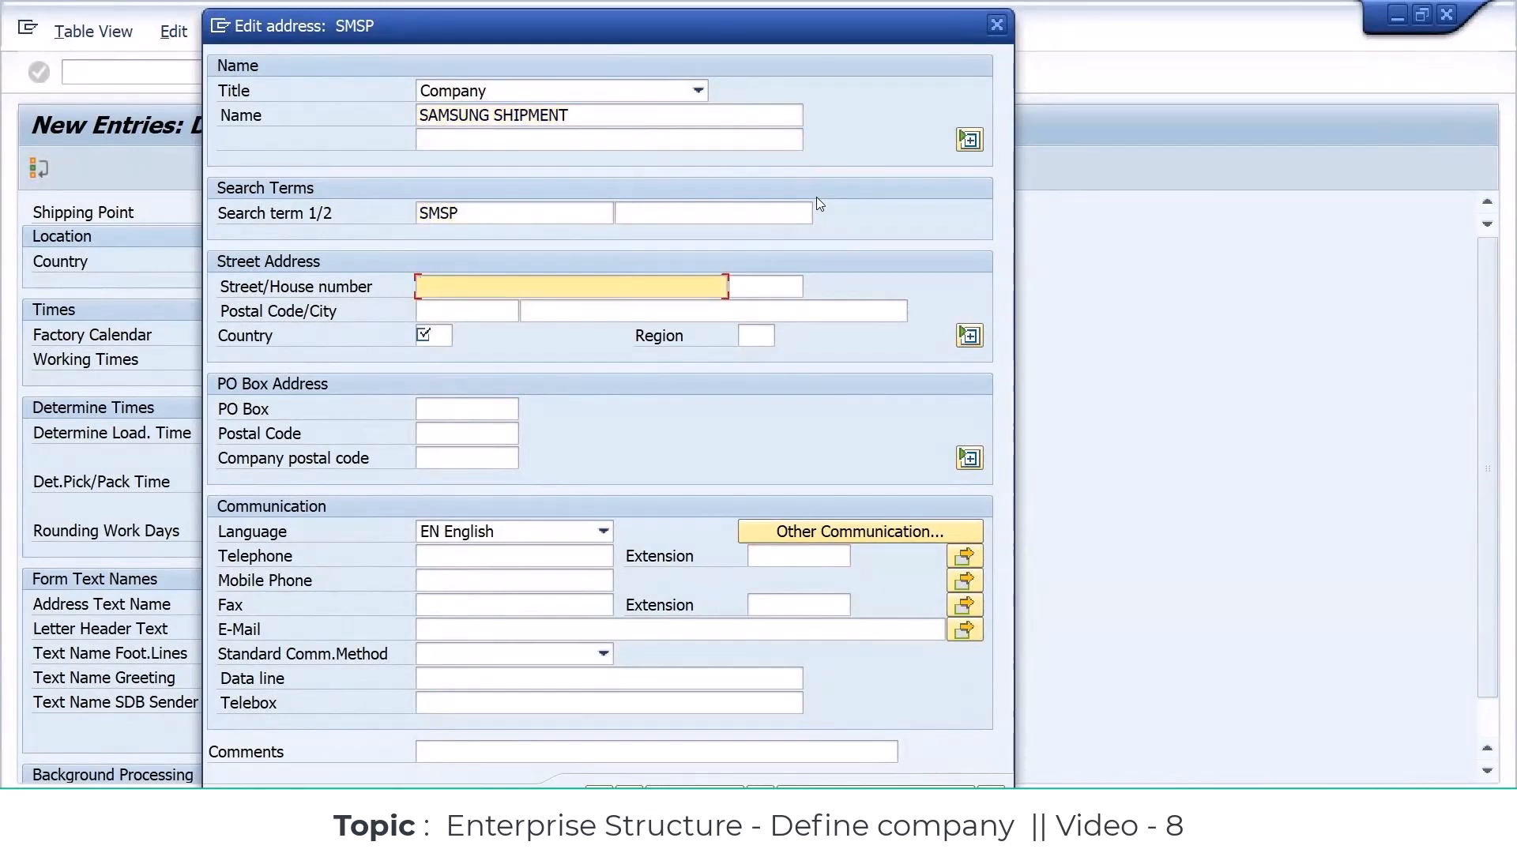
text(UPPAL)
key(Tab)
text(44)
key(Tab)
text(500044)
key(Tab)
text(hyderabad)
key(Tab)
text(in)
key(Tab)
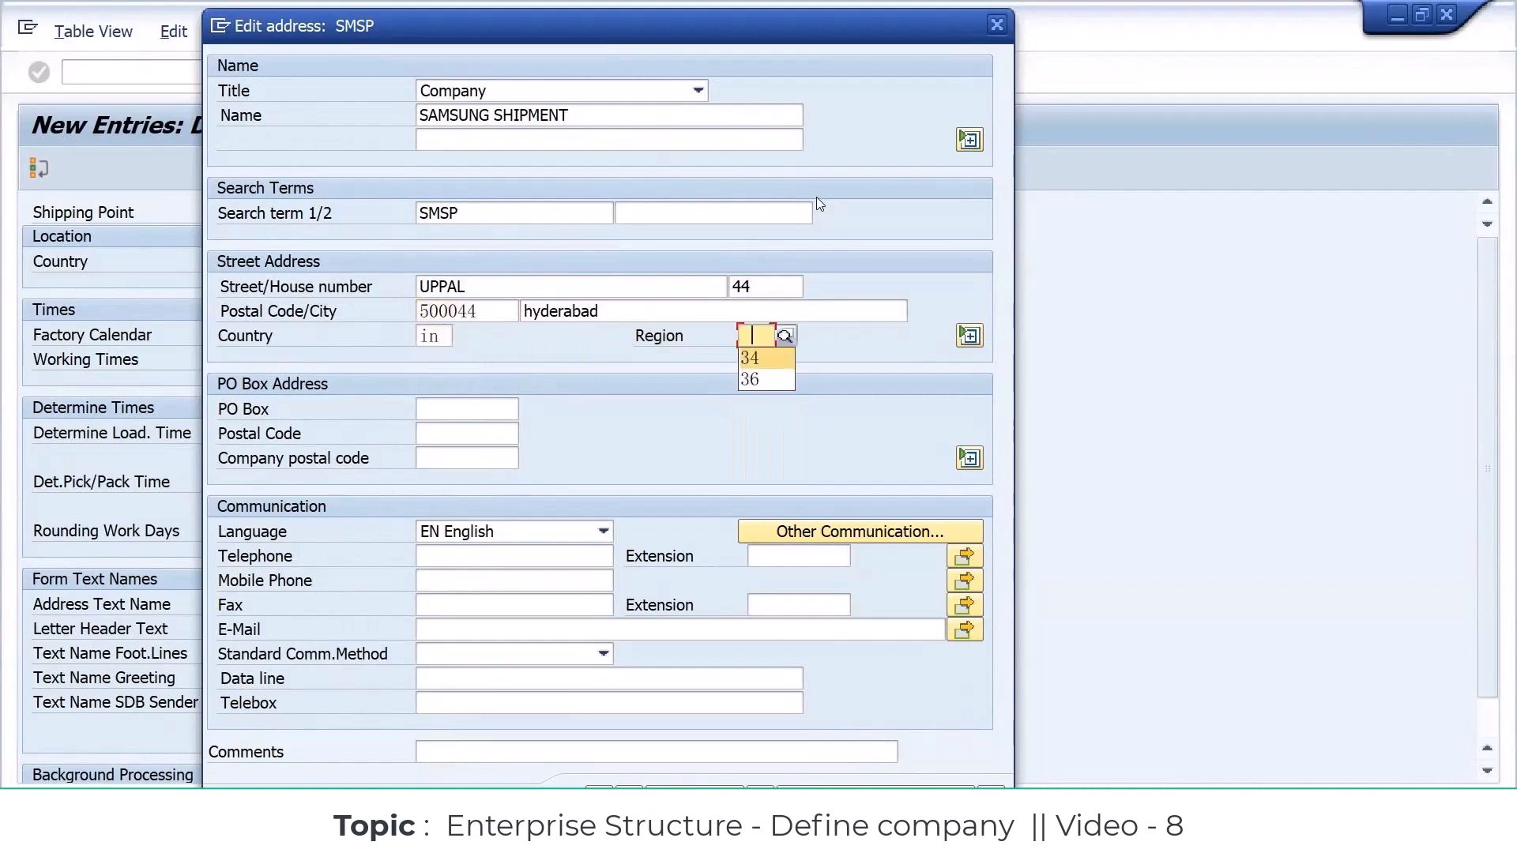
text(34)
Step: Confirm the address and save the shipping point in the "samsung - enterprise structure" customizing request
key(Return)
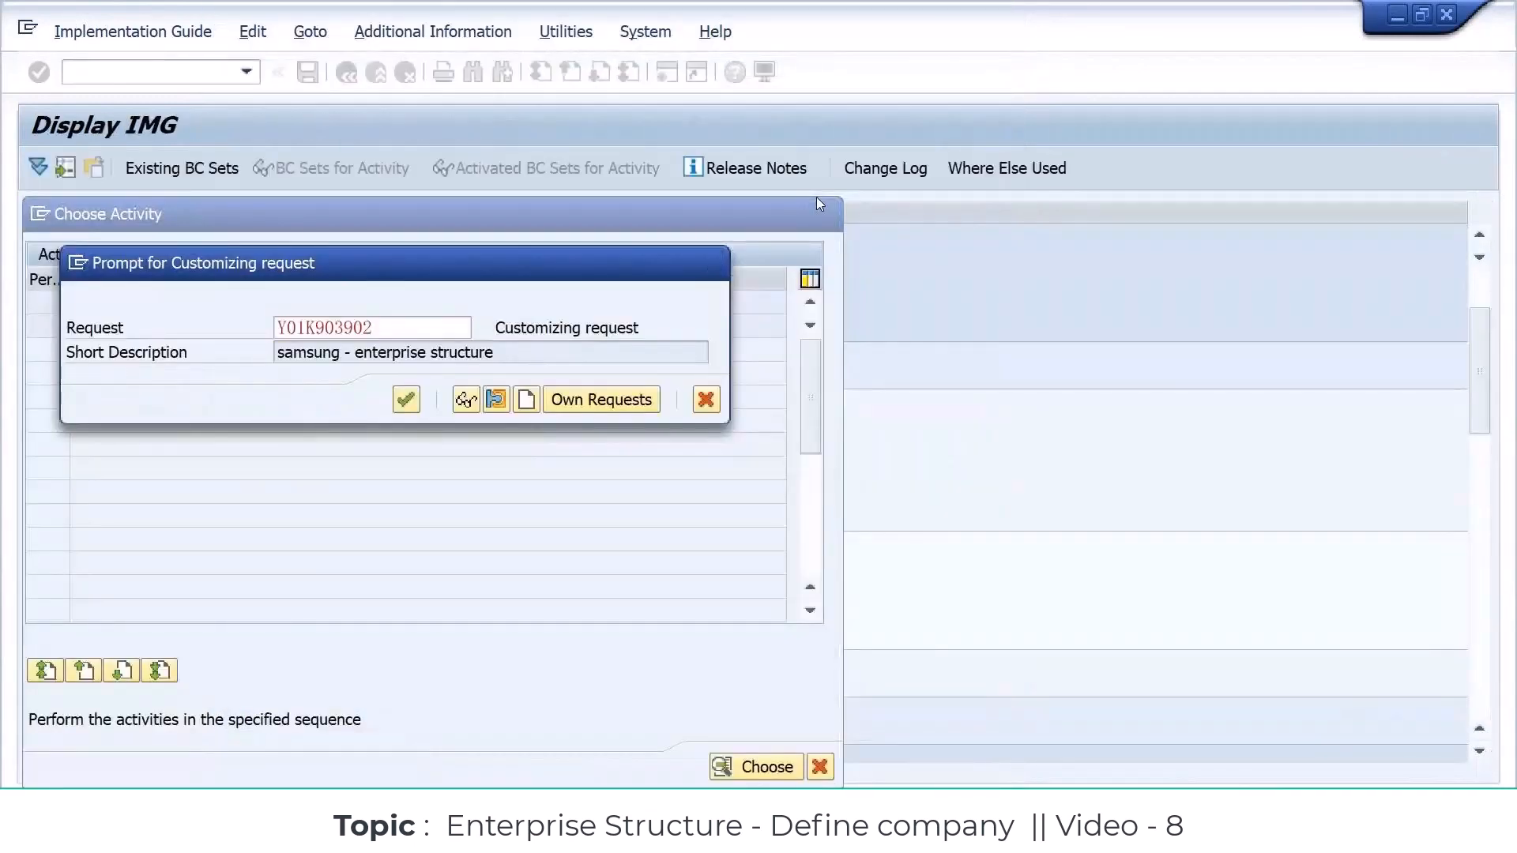
key(Return)
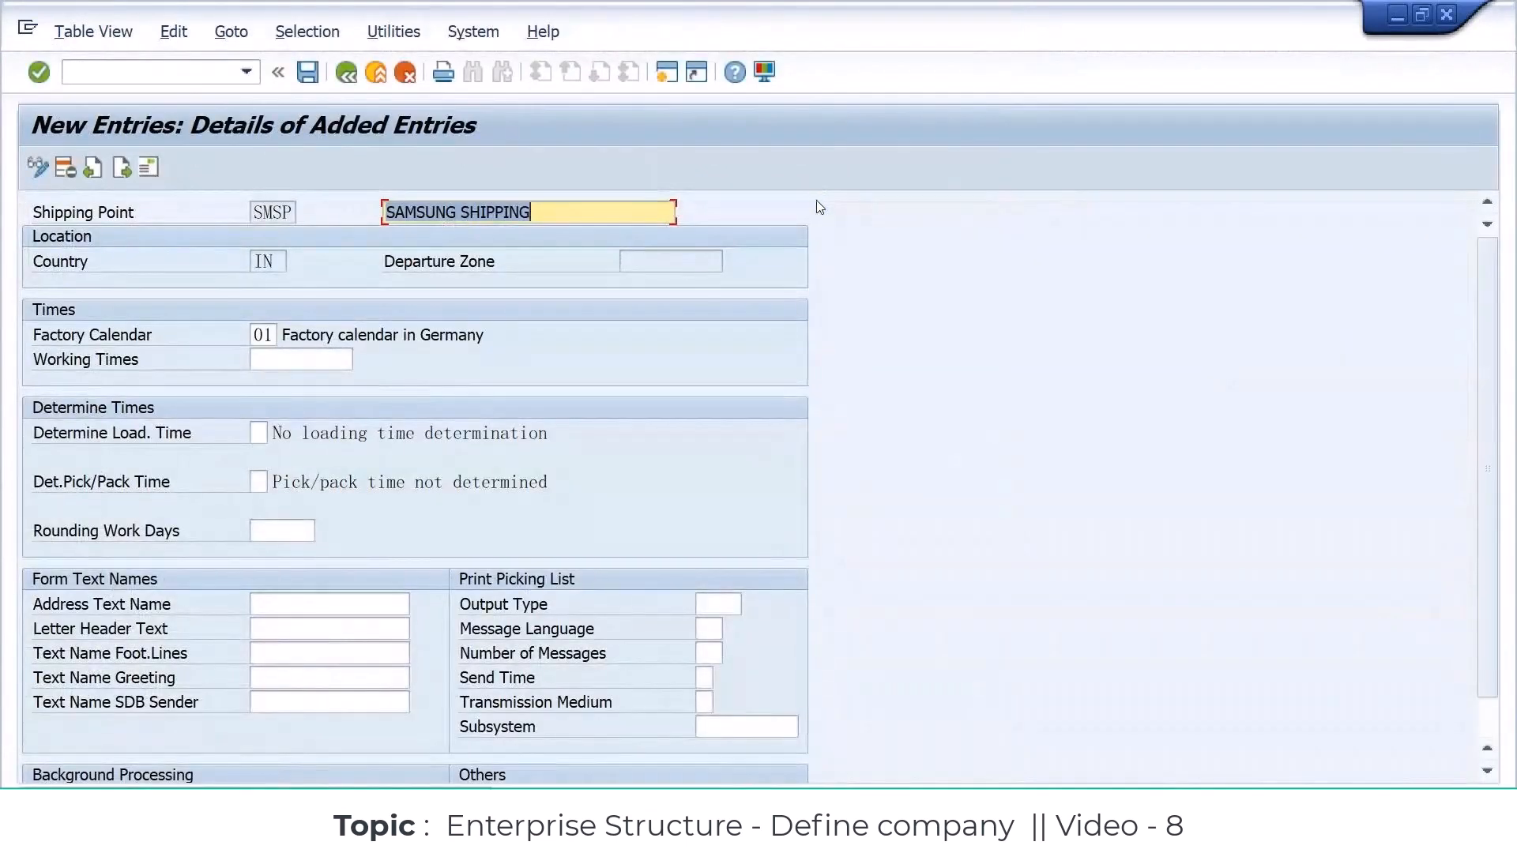
click(253, 434)
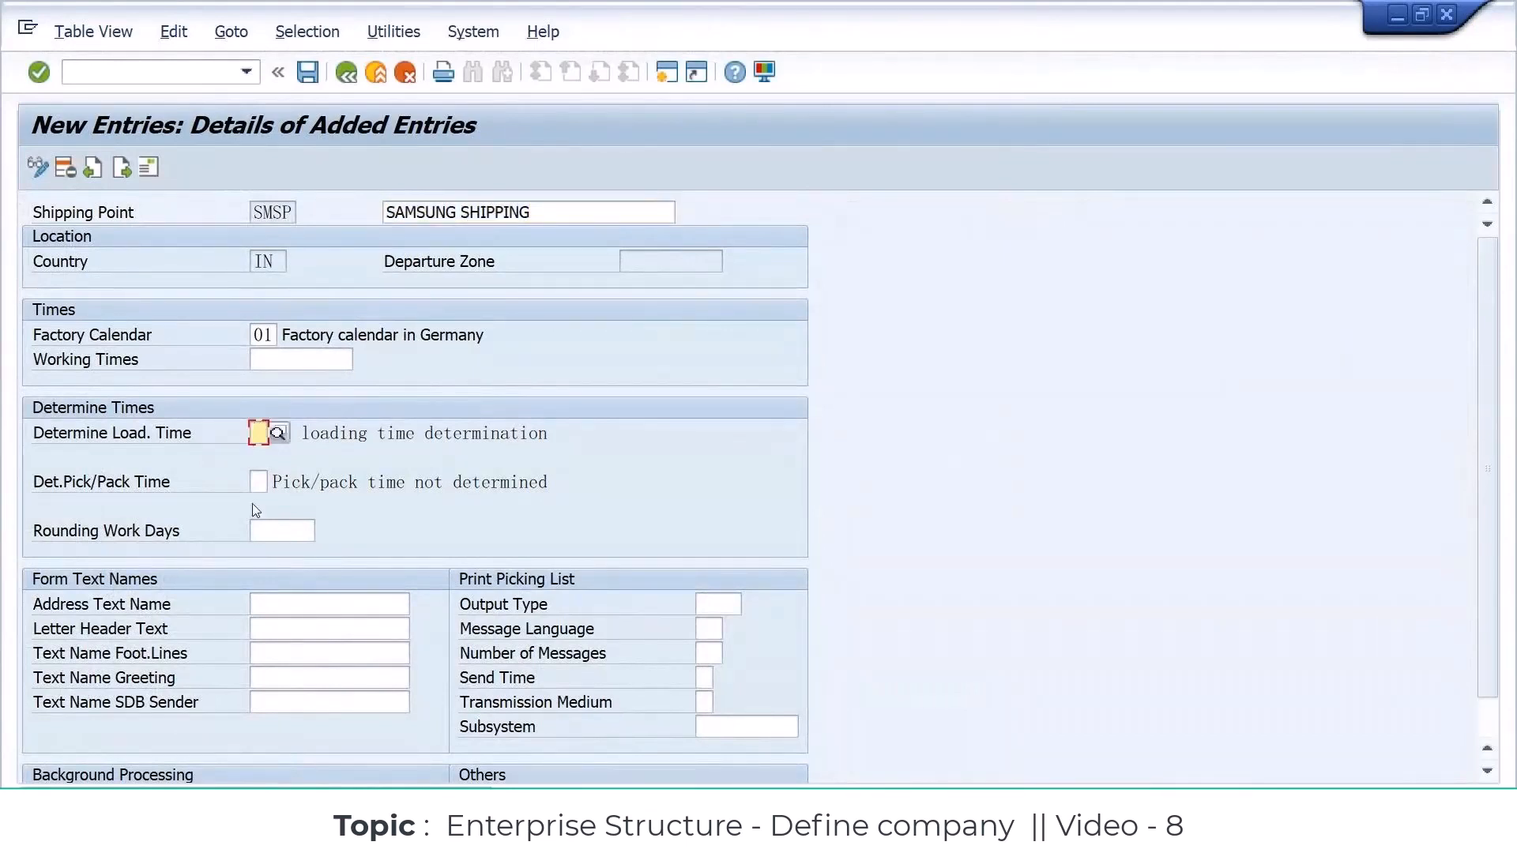
click(273, 603)
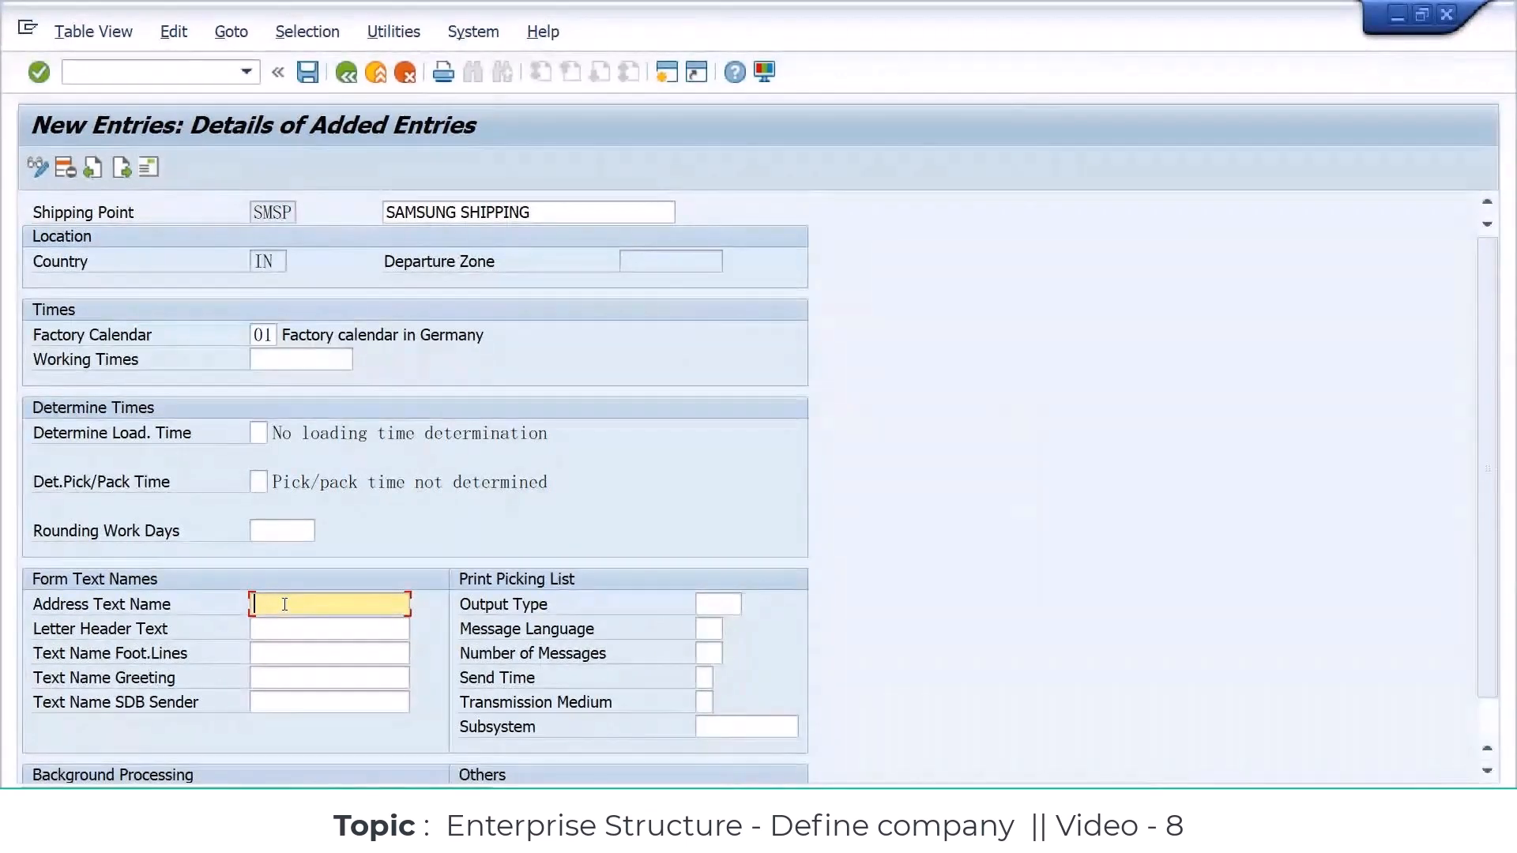
click(307, 74)
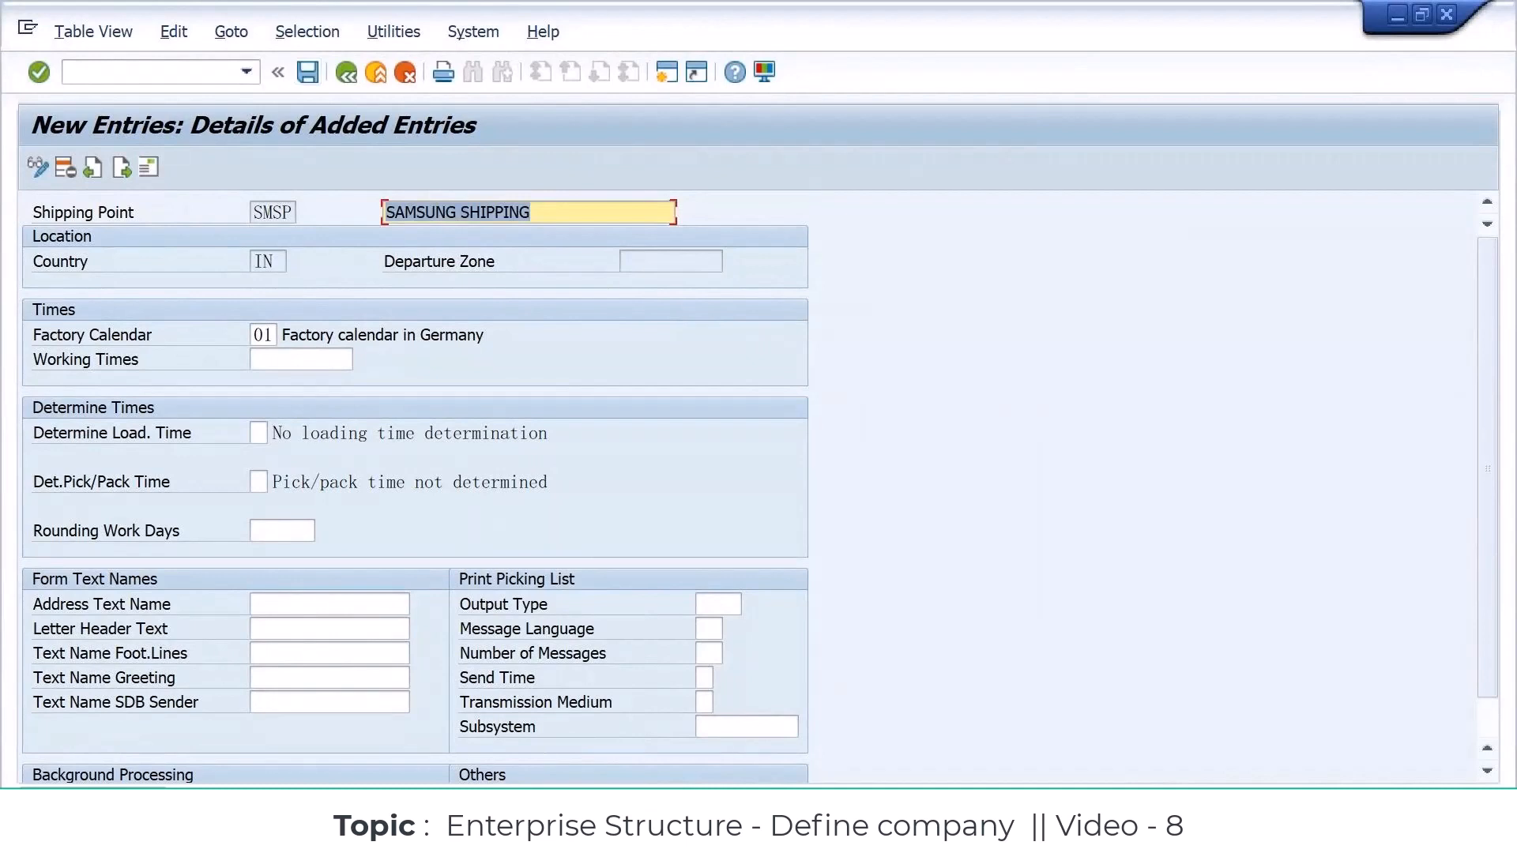
Step: Switch to the Excel workbook and enter the label SHIPPING POINT in cell C76 under LOGISTIC EXECUTION
key(alt+Tab)
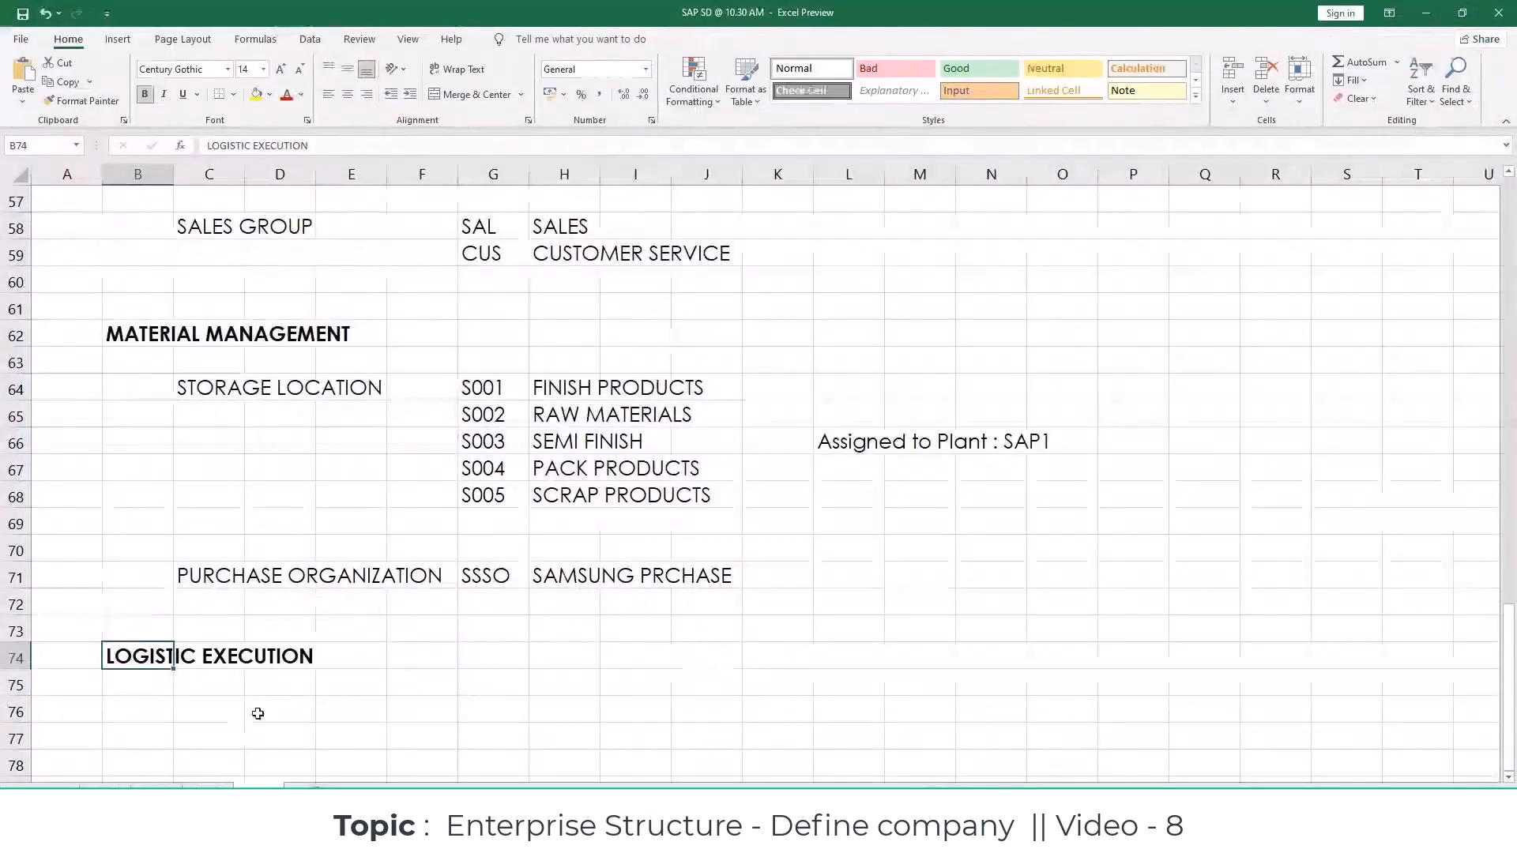
click(236, 710)
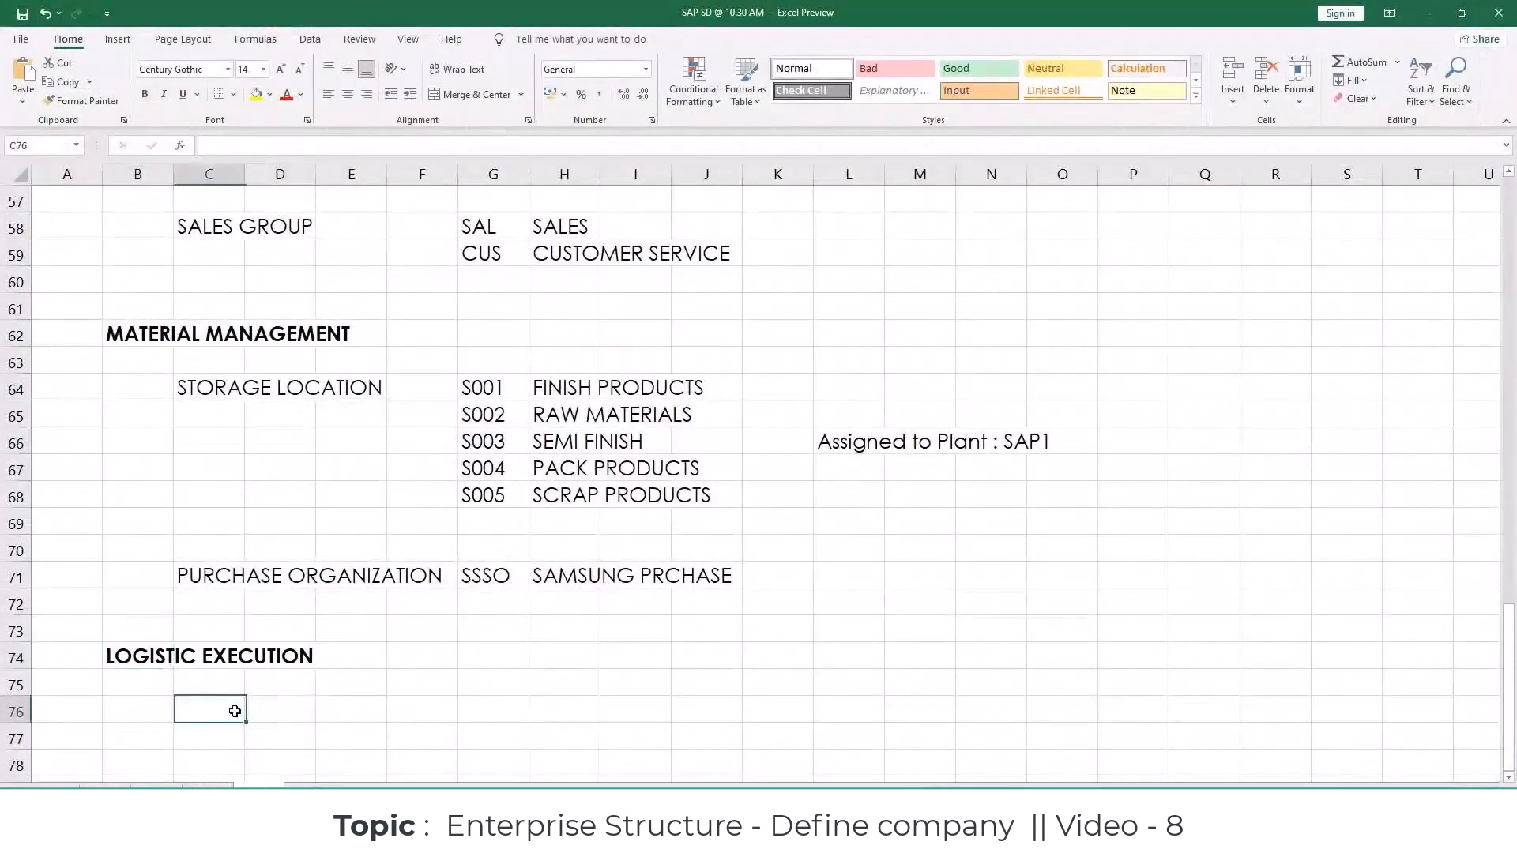
text(SHIPPING POINT)
Step: Enter the shipping point code SMSP in G76 and the description SAMSUNG SHIPPING in H76
key(Tab)
key(Tab)
key(Tab)
key(Tab)
text(SMSP)
key(Tab)
text(SAMSUNG)
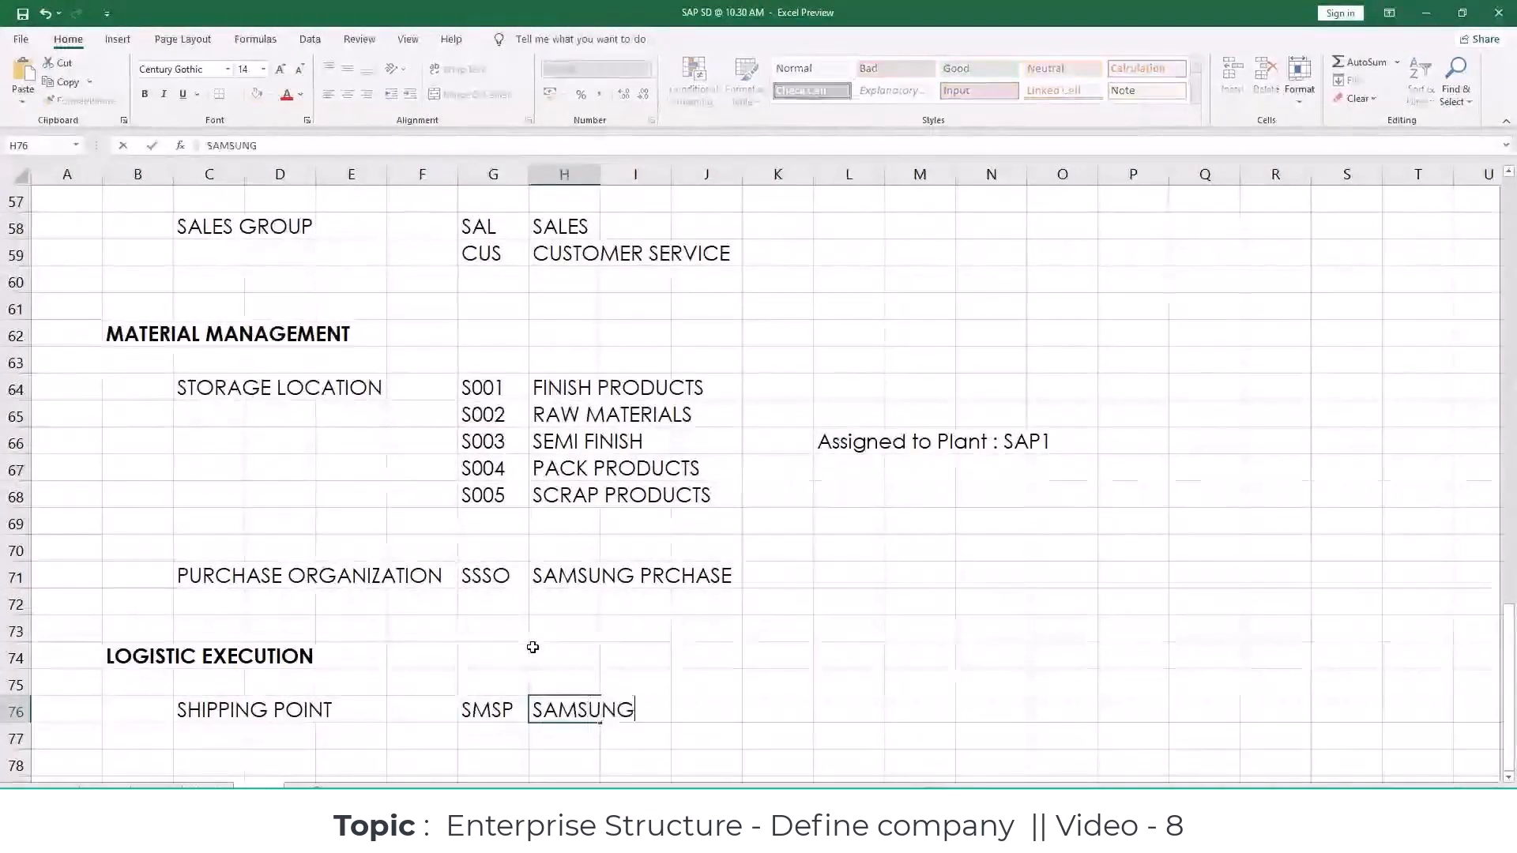
text( SHIPPING)
key(Return)
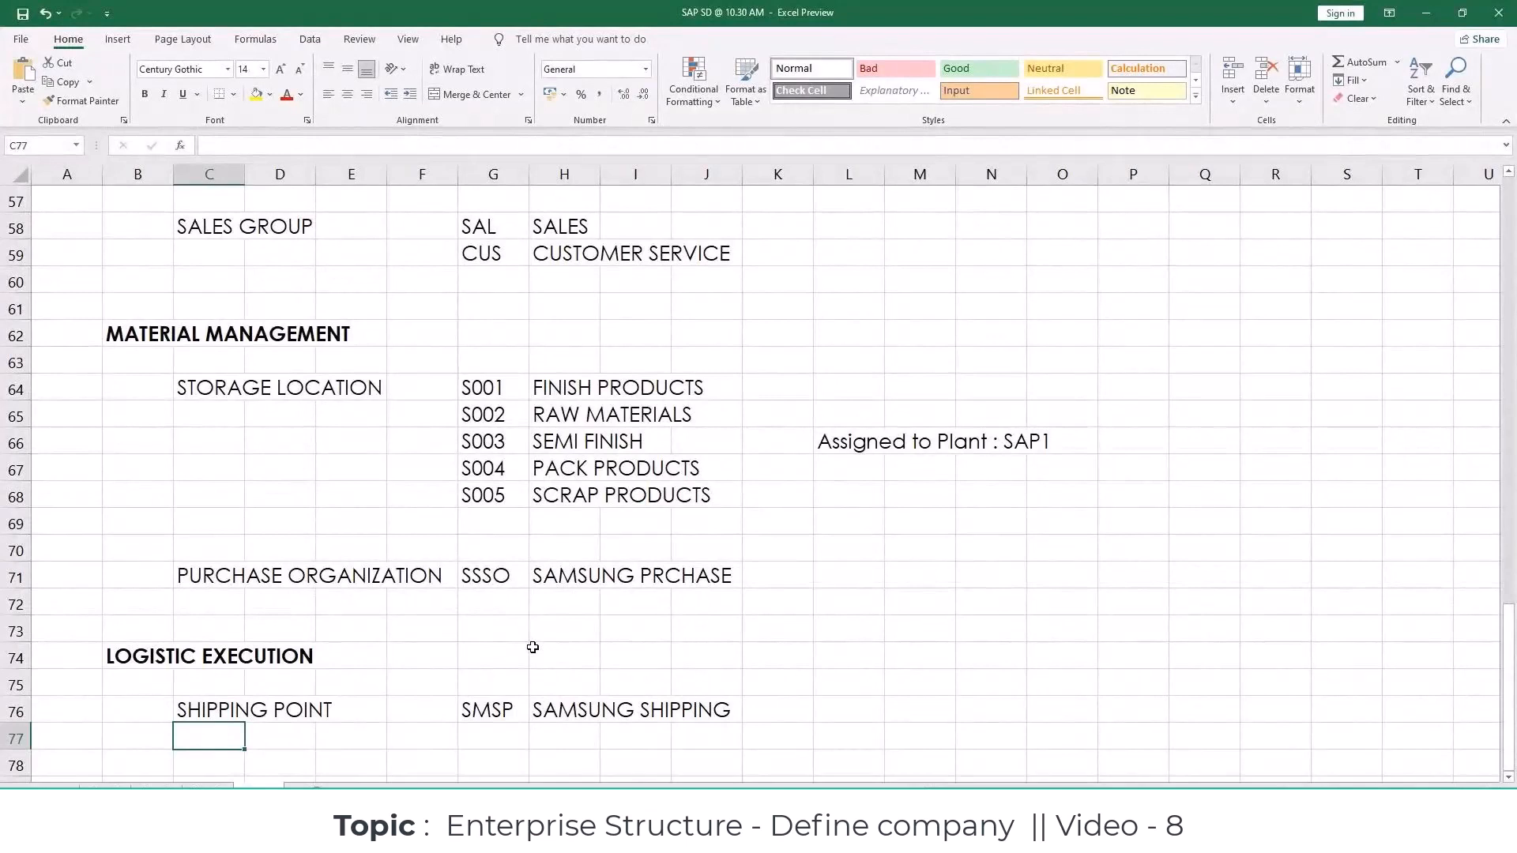
Step: Review the defined codes in the workbook's Financial Accounting, Controlling and Logistic General sections
click(894, 654)
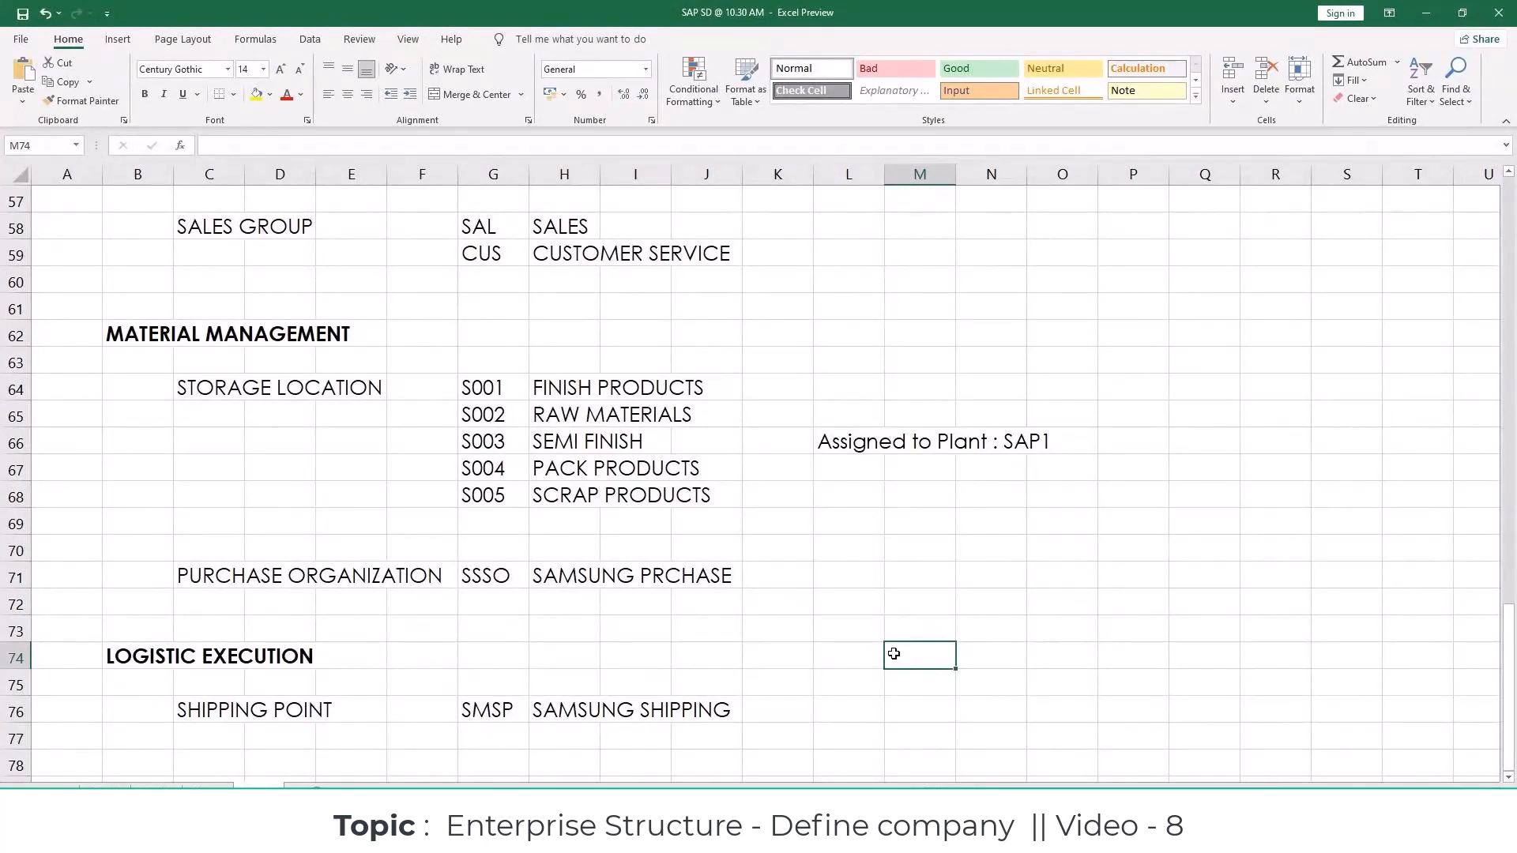
click(814, 630)
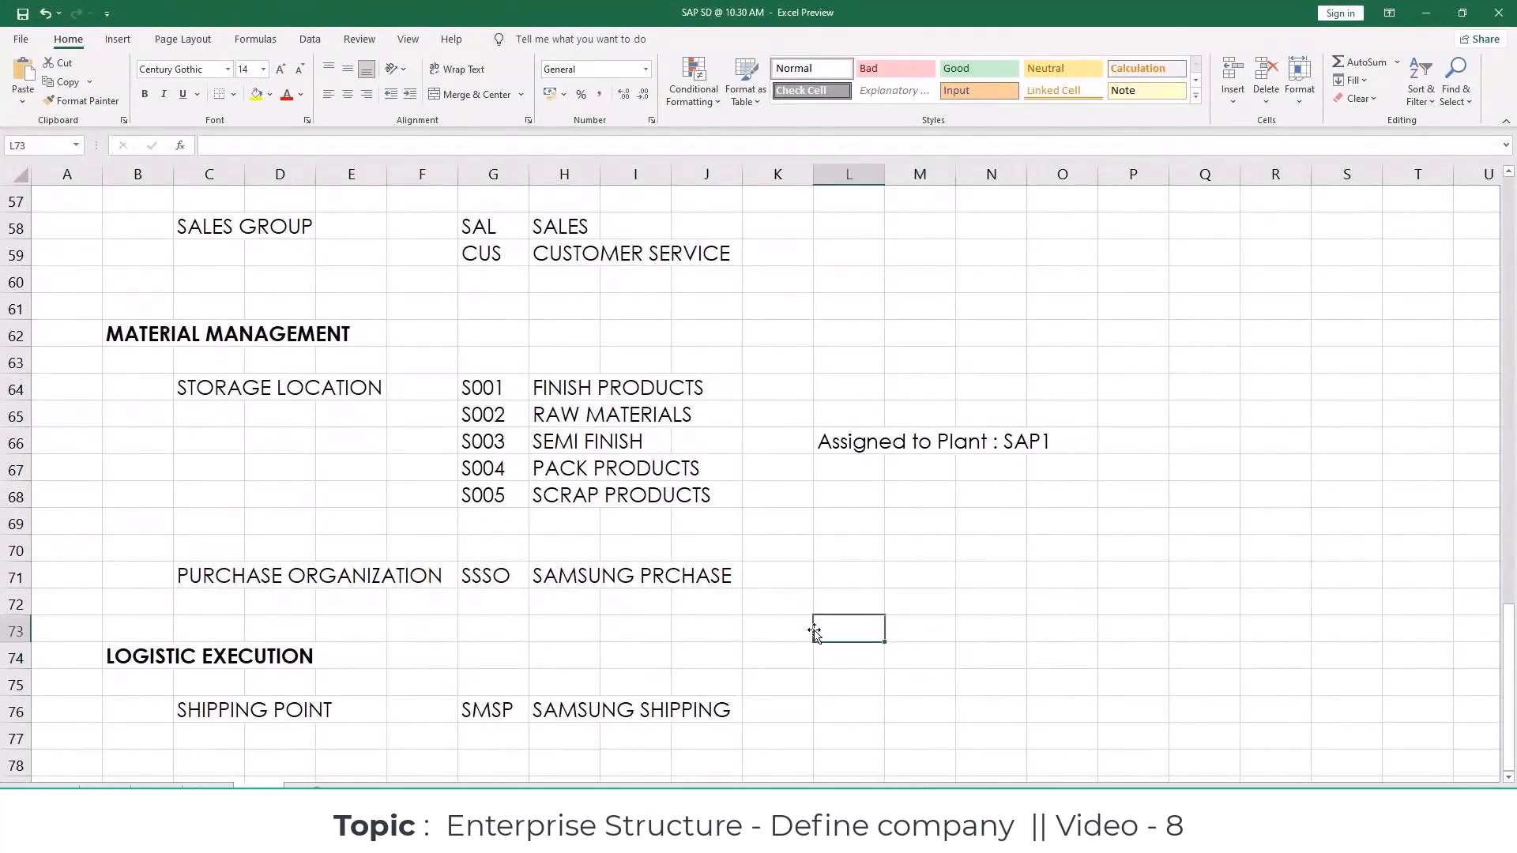
scroll(814, 630, up, 5)
scroll(814, 630, up, 5)
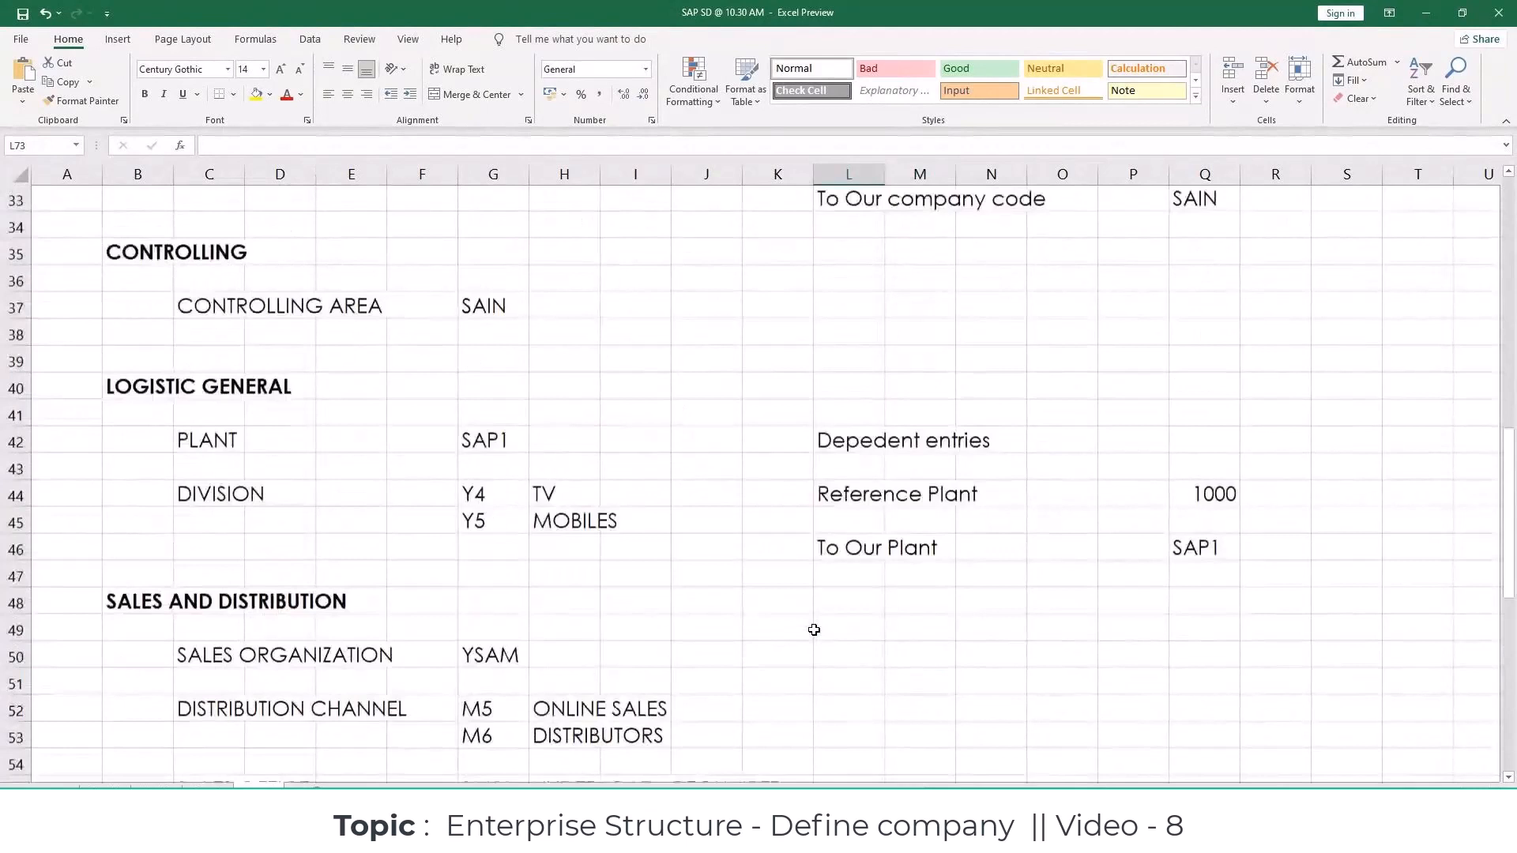
scroll(814, 630, up, 3)
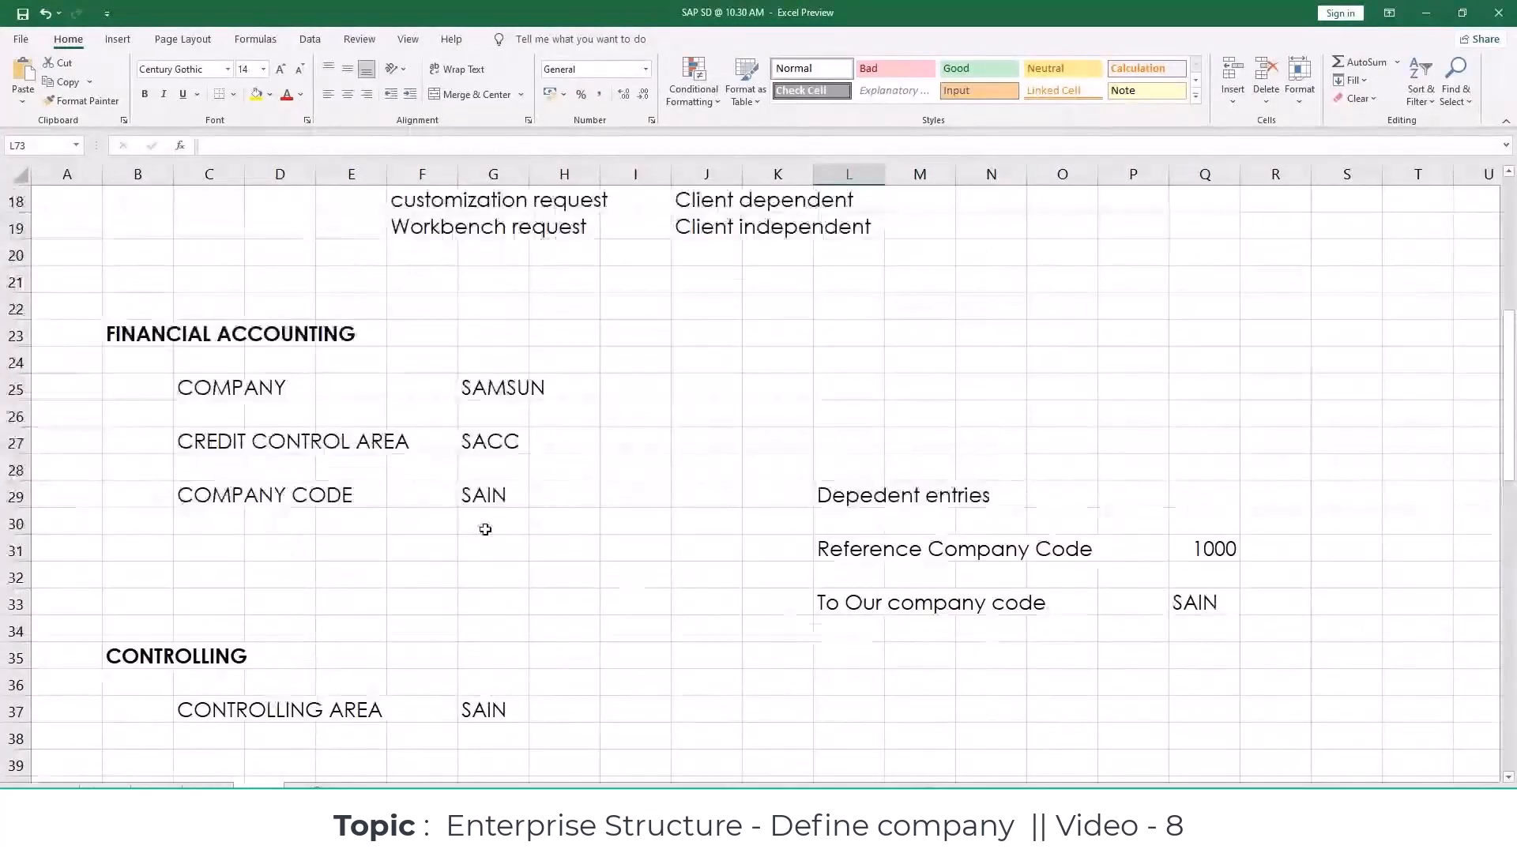
click(494, 387)
click(519, 437)
click(512, 492)
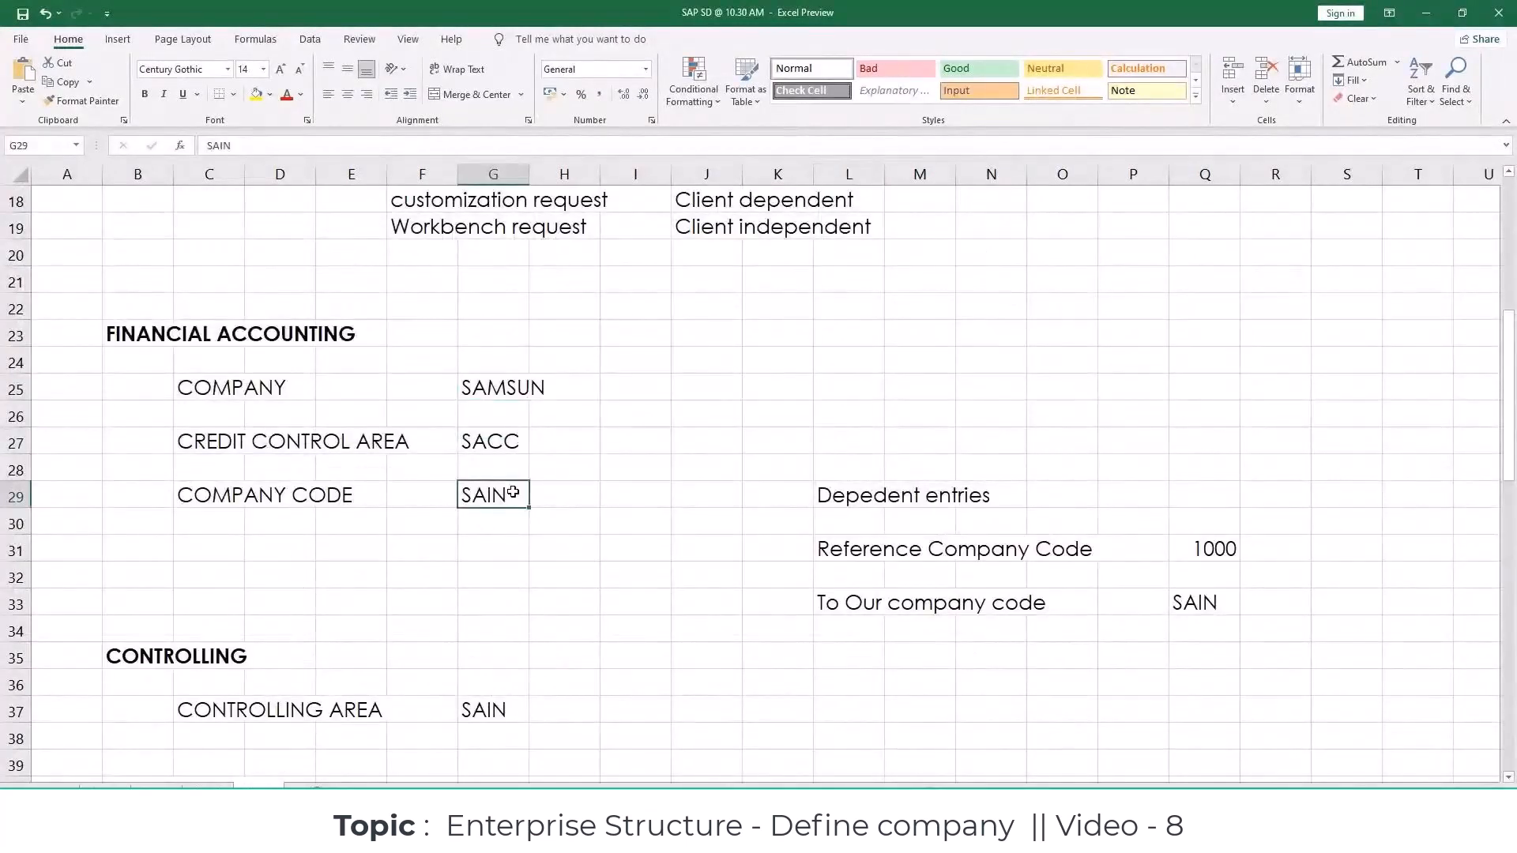
scroll(513, 493, down, 2)
click(507, 555)
scroll(507, 557, down, 3)
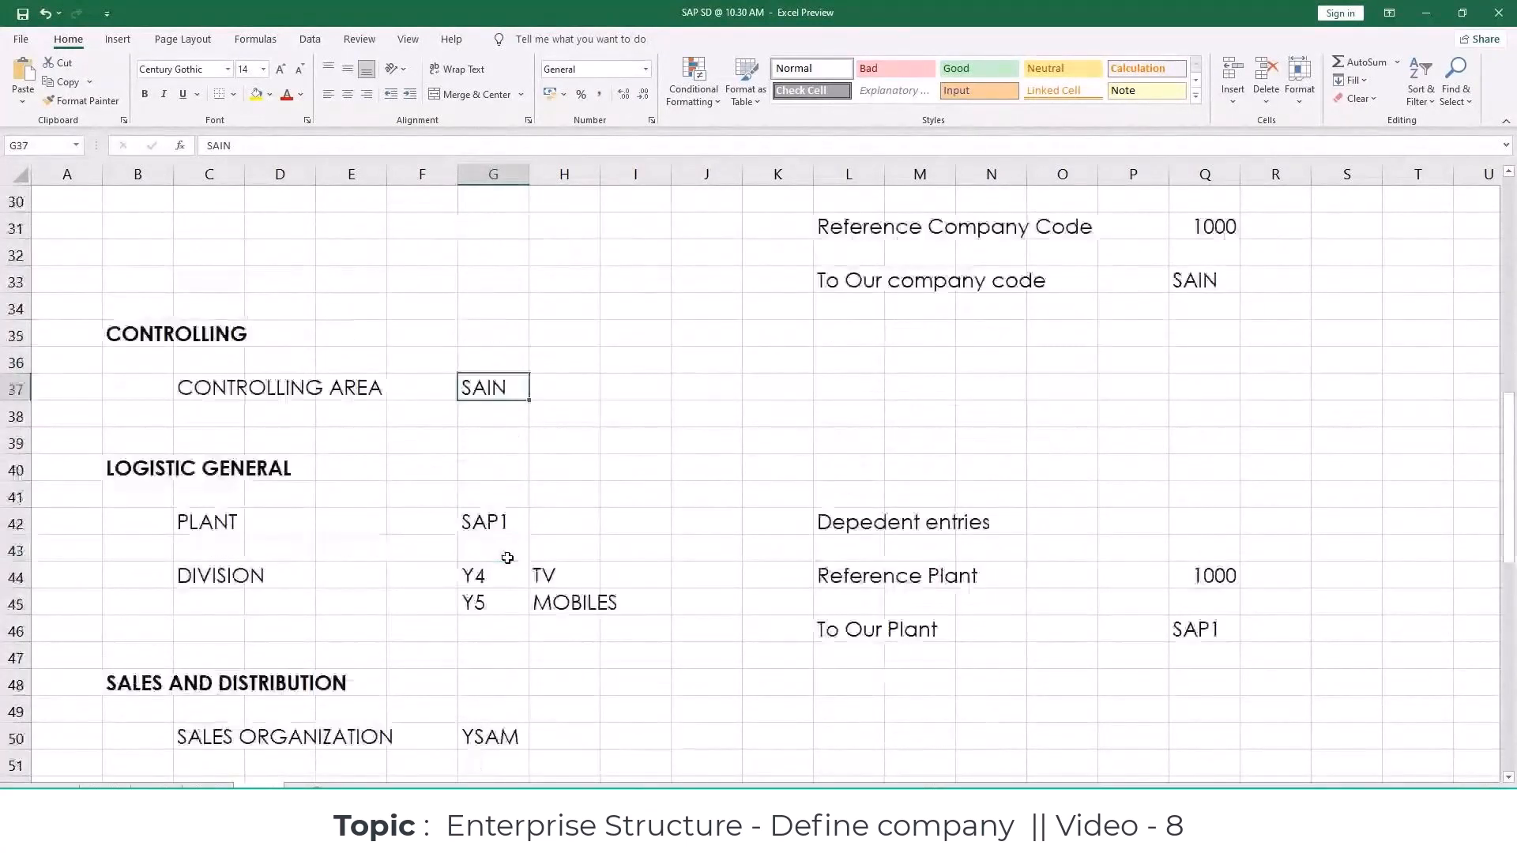
click(490, 440)
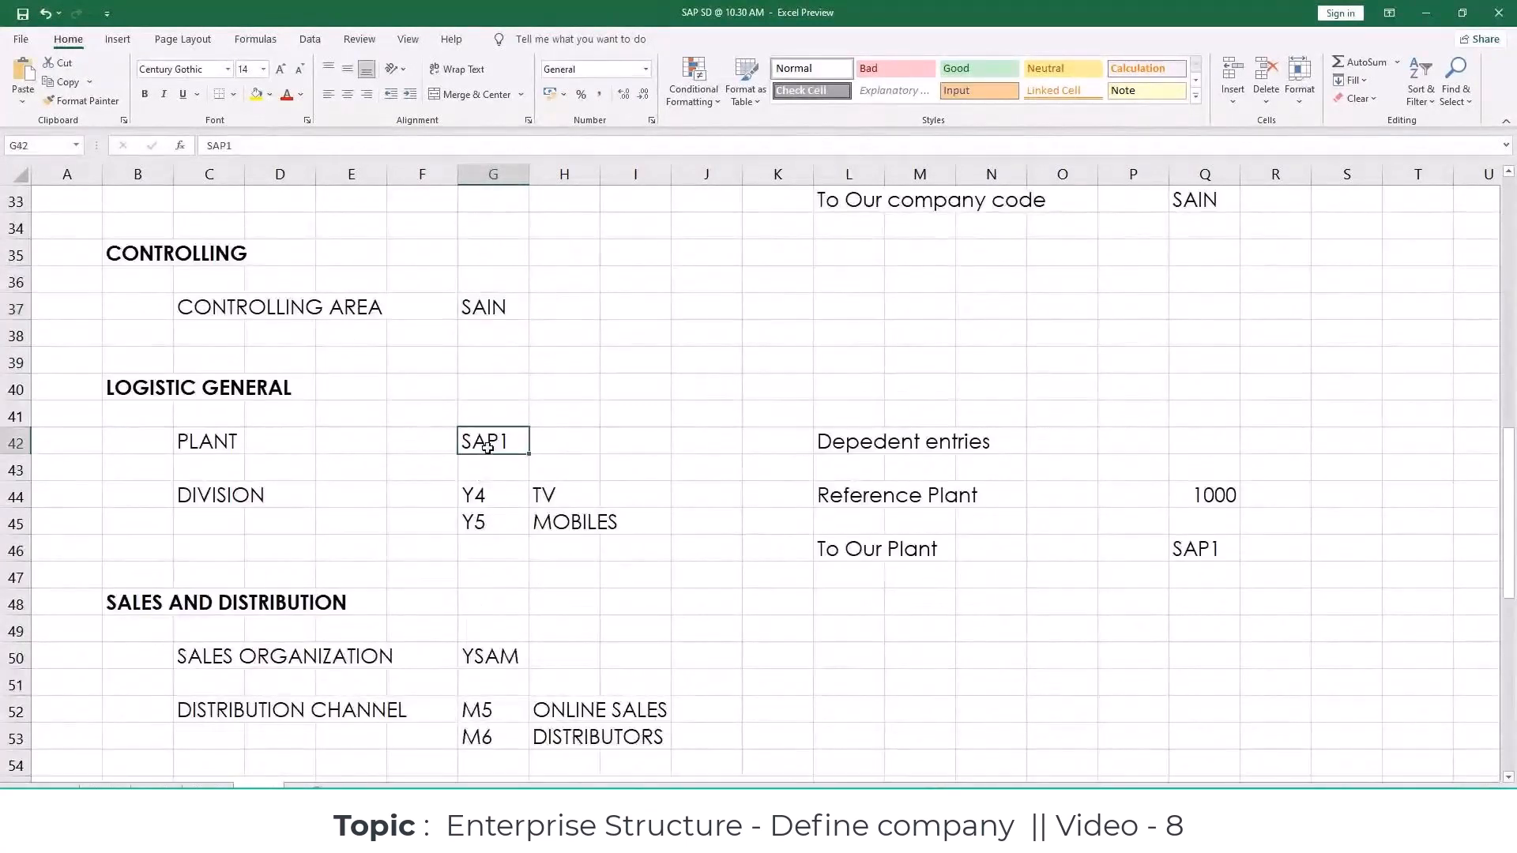
drag(488, 483, 634, 528)
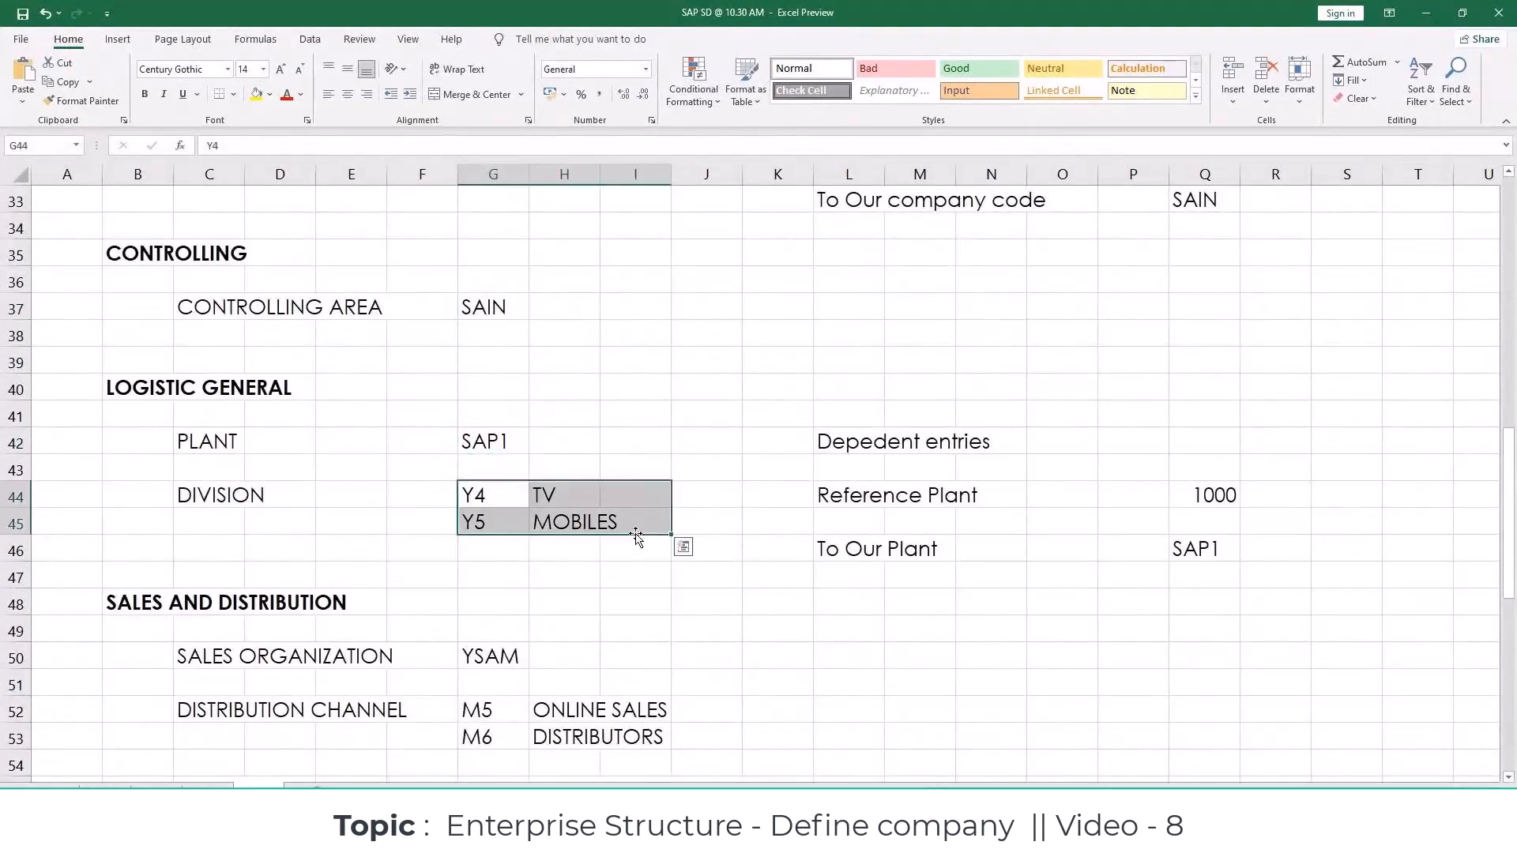
Step: Review the Sales and Distribution, Material Management and Logistic Execution entries listed in the workbook
scroll(636, 537, down, 3)
drag(490, 416, 800, 657)
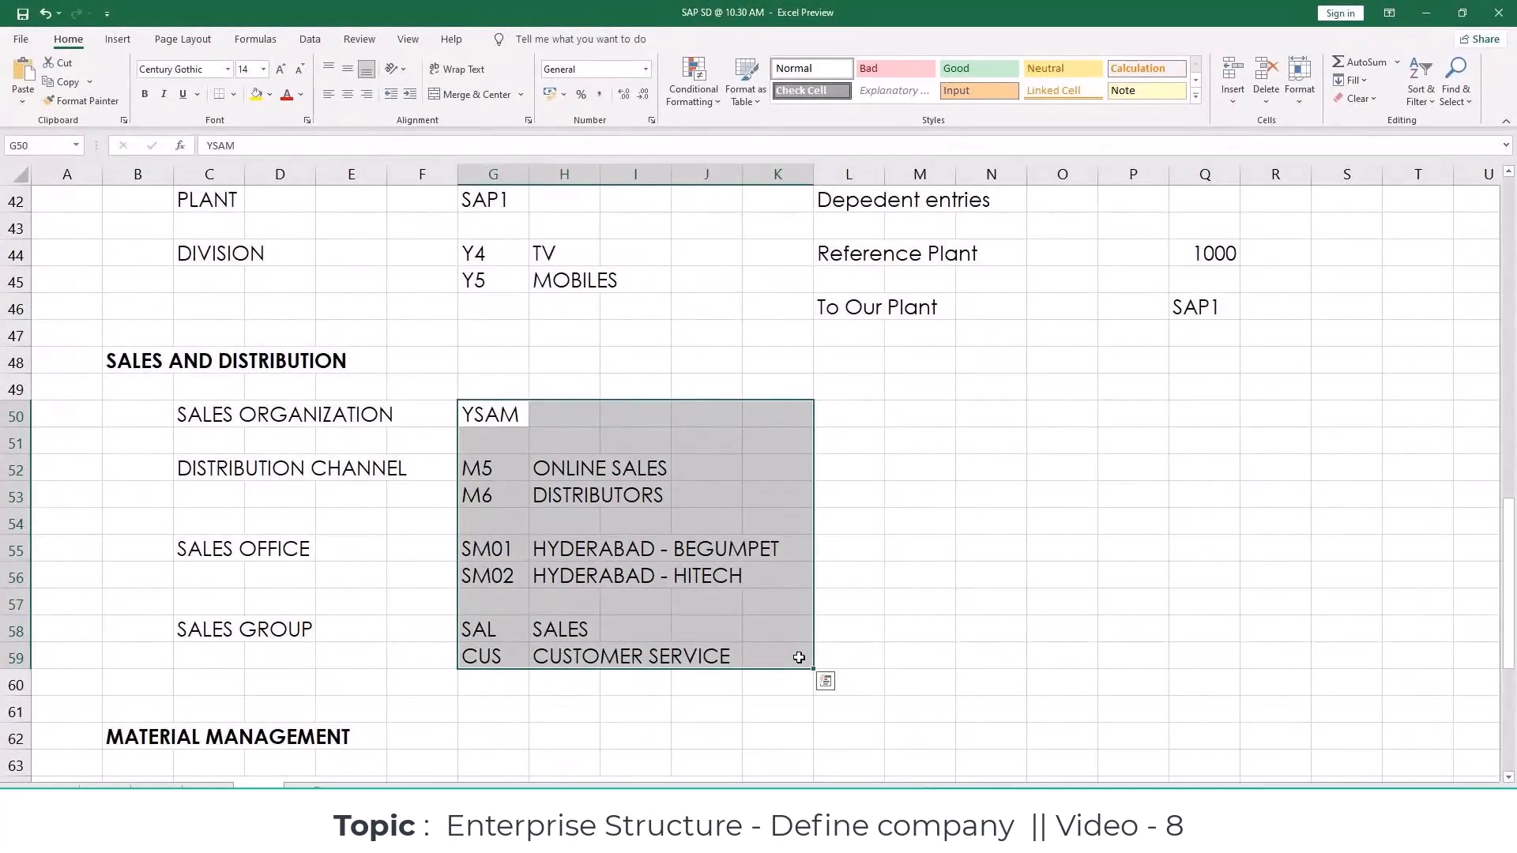
scroll(800, 657, down, 3)
click(422, 630)
drag(482, 549, 713, 658)
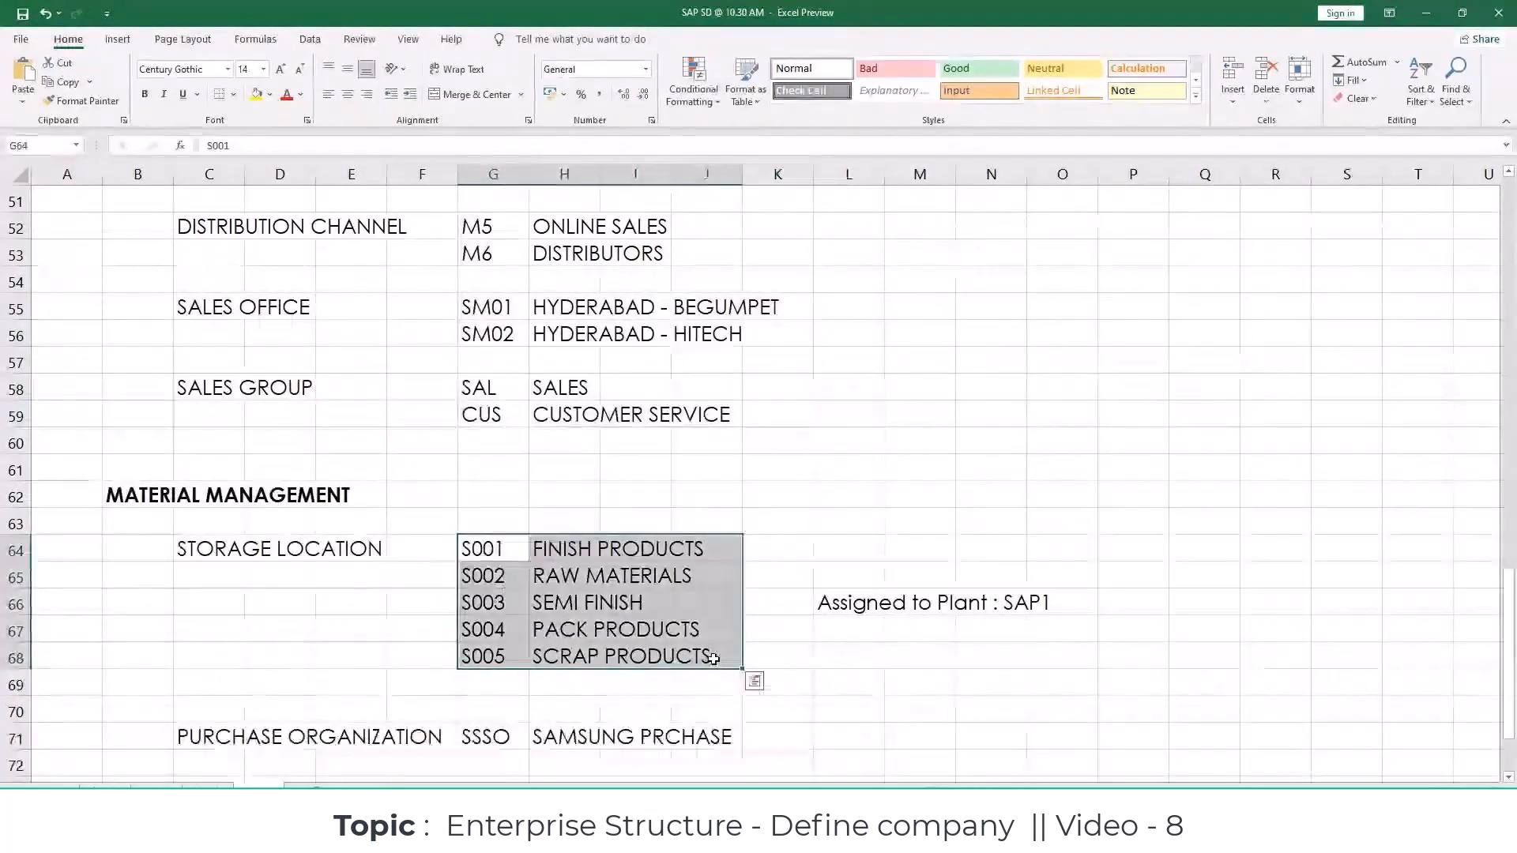
click(178, 701)
click(479, 731)
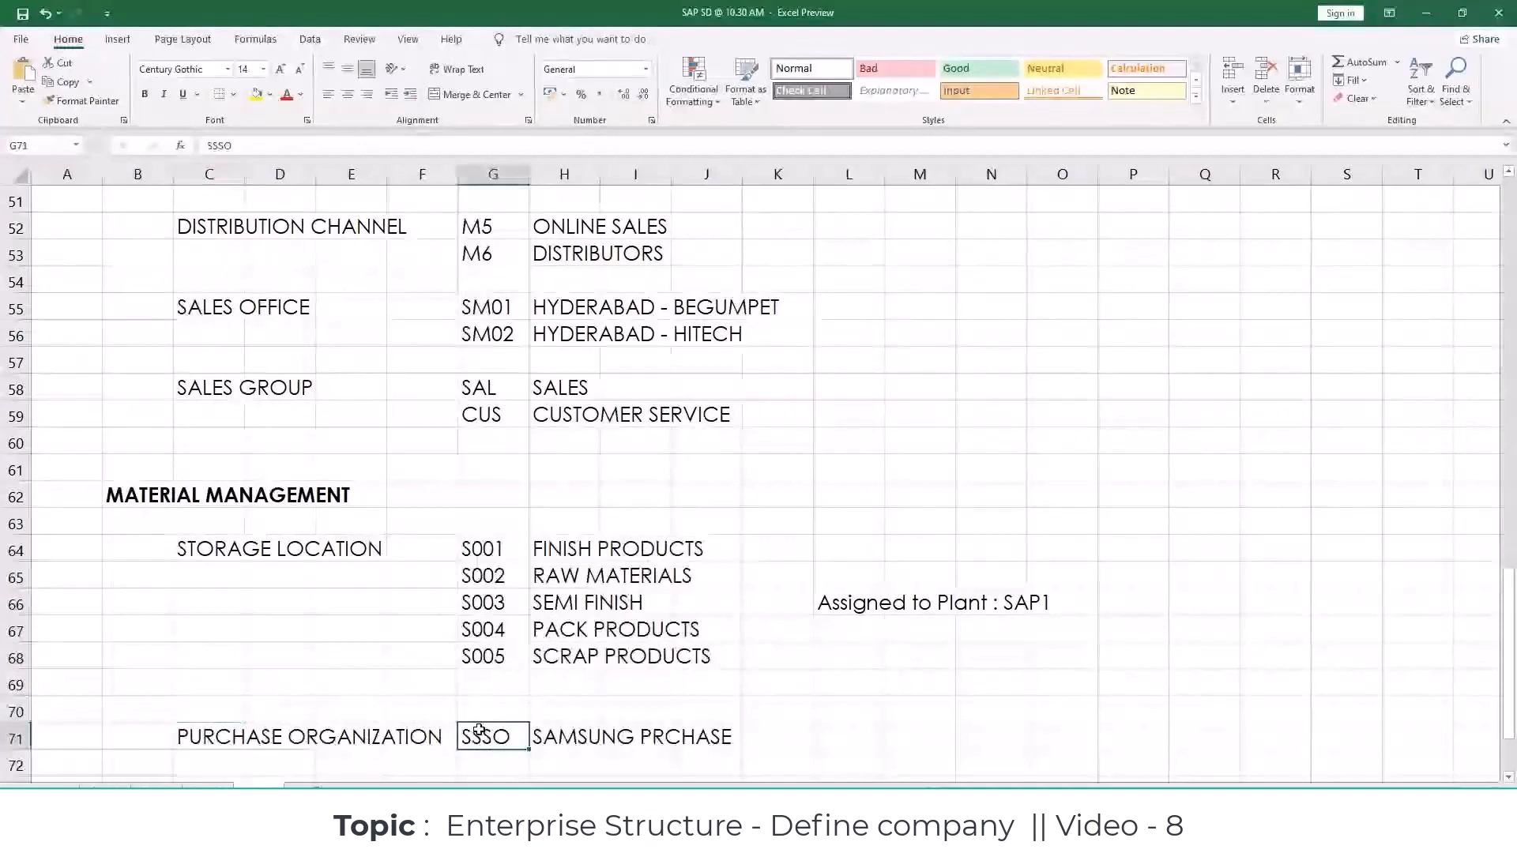
scroll(159, 630, down, 2)
click(148, 649)
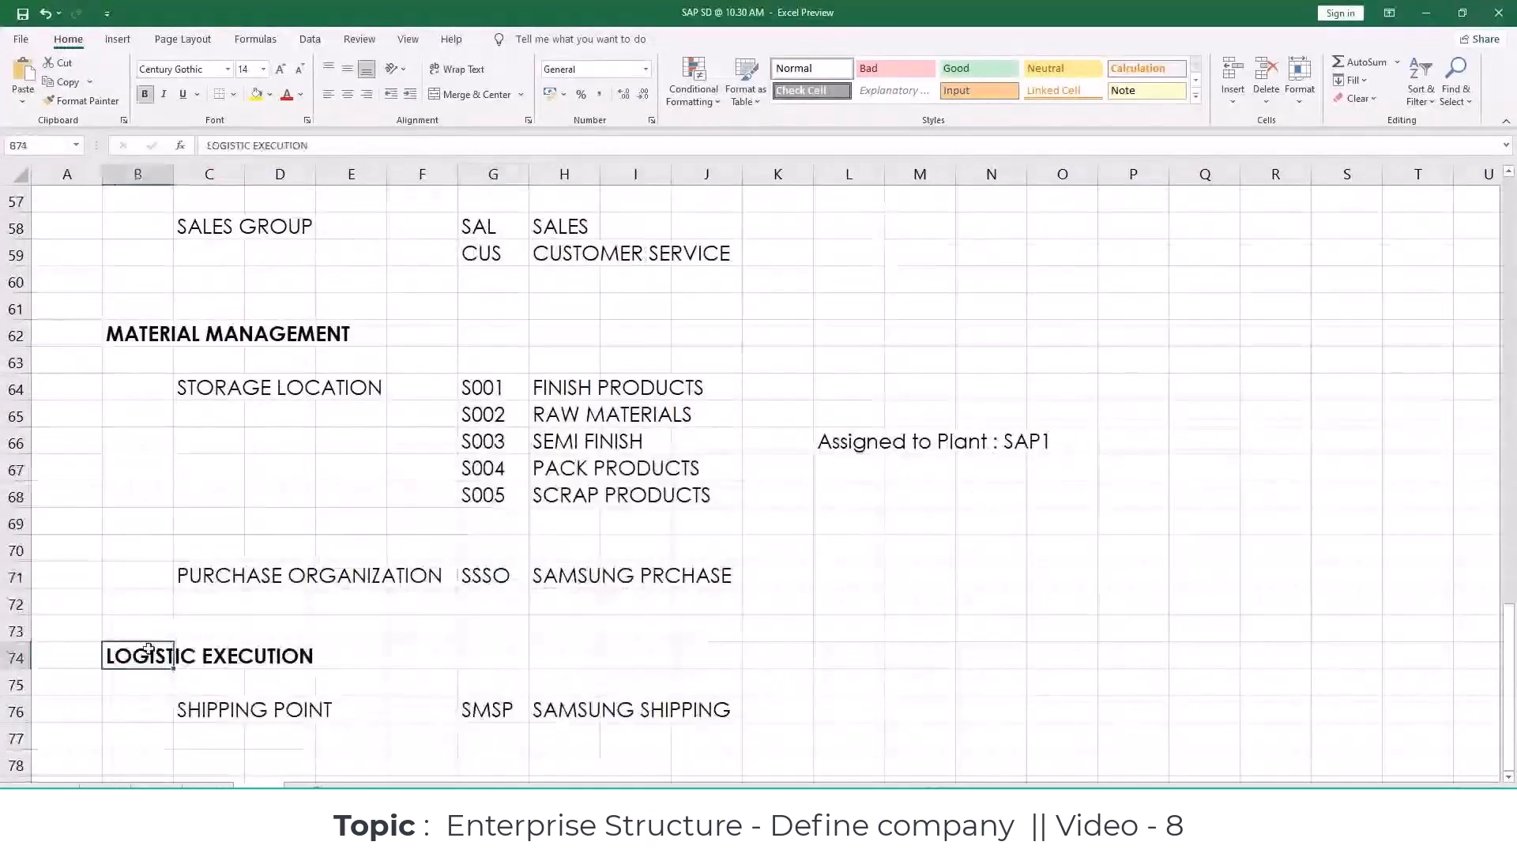
click(204, 711)
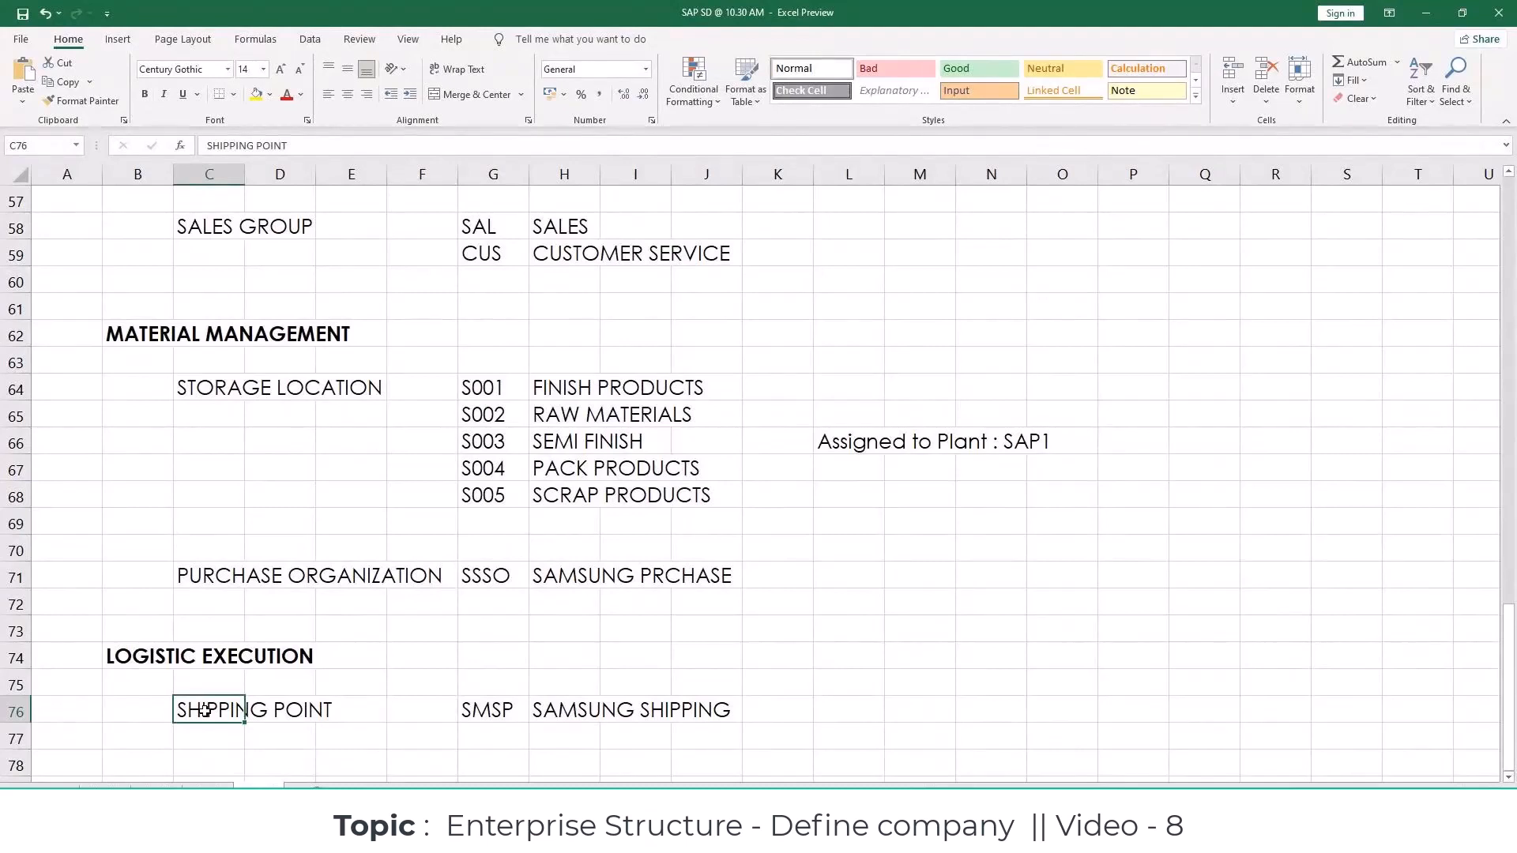
click(805, 612)
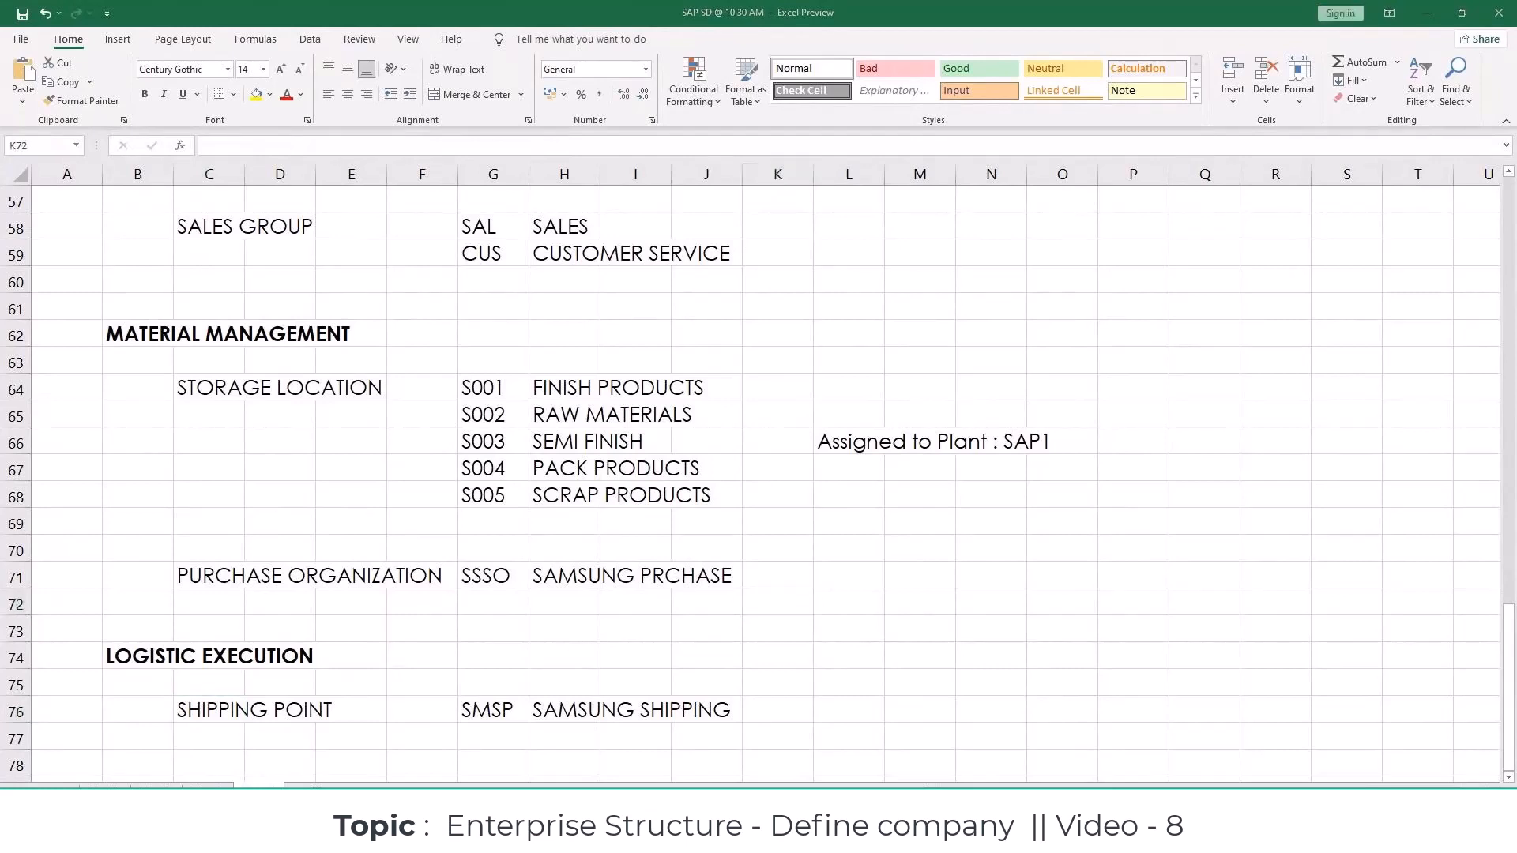
Step: Switch to SAP, leave the shipping point customizing for the implementation guide and collapse the Logistics Execution node
key(alt+Tab)
key(F3)
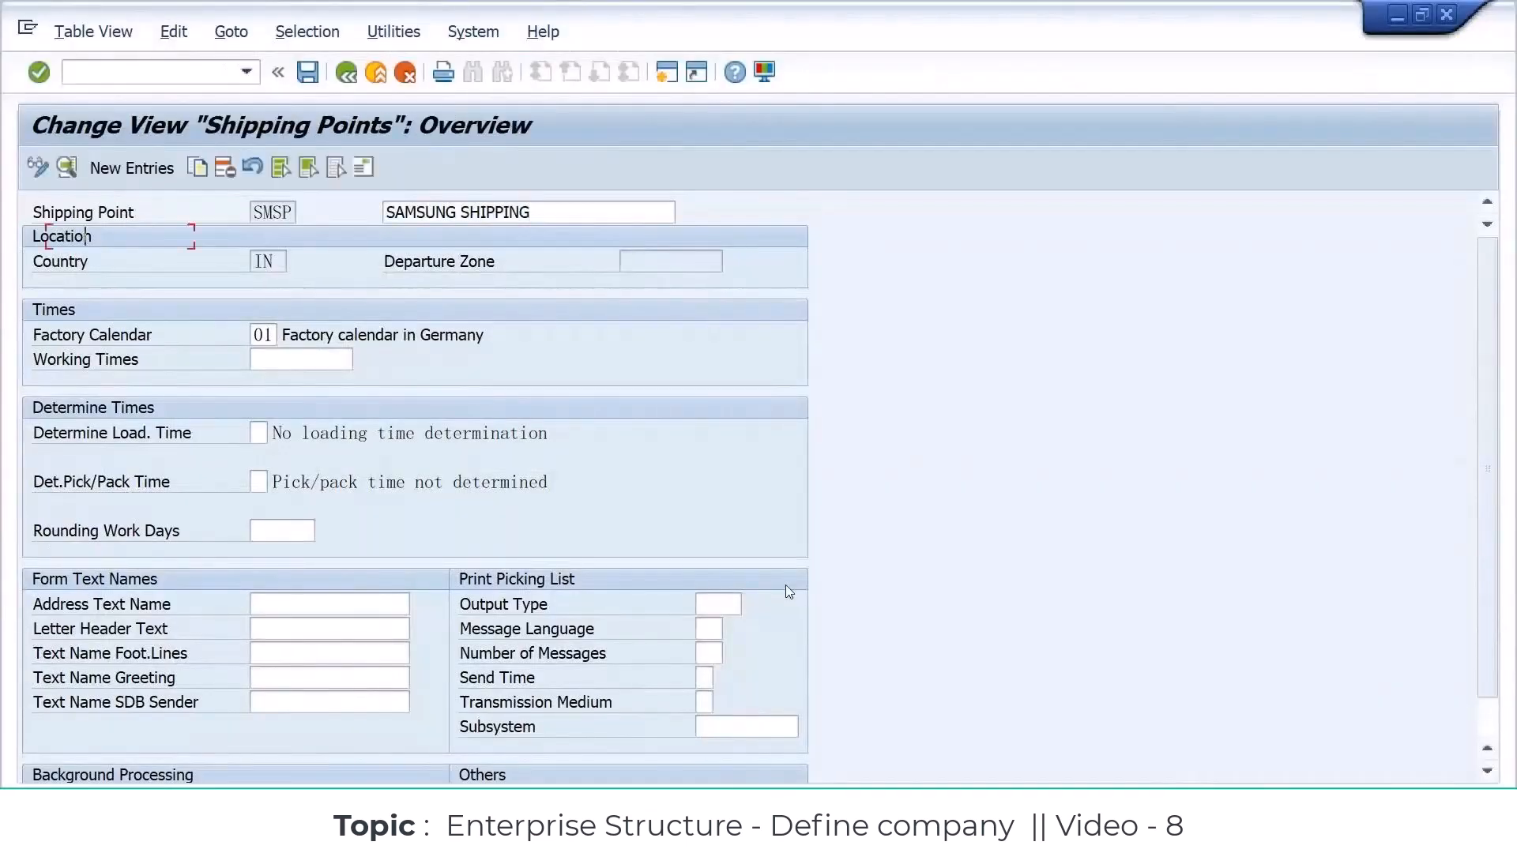
key(F3)
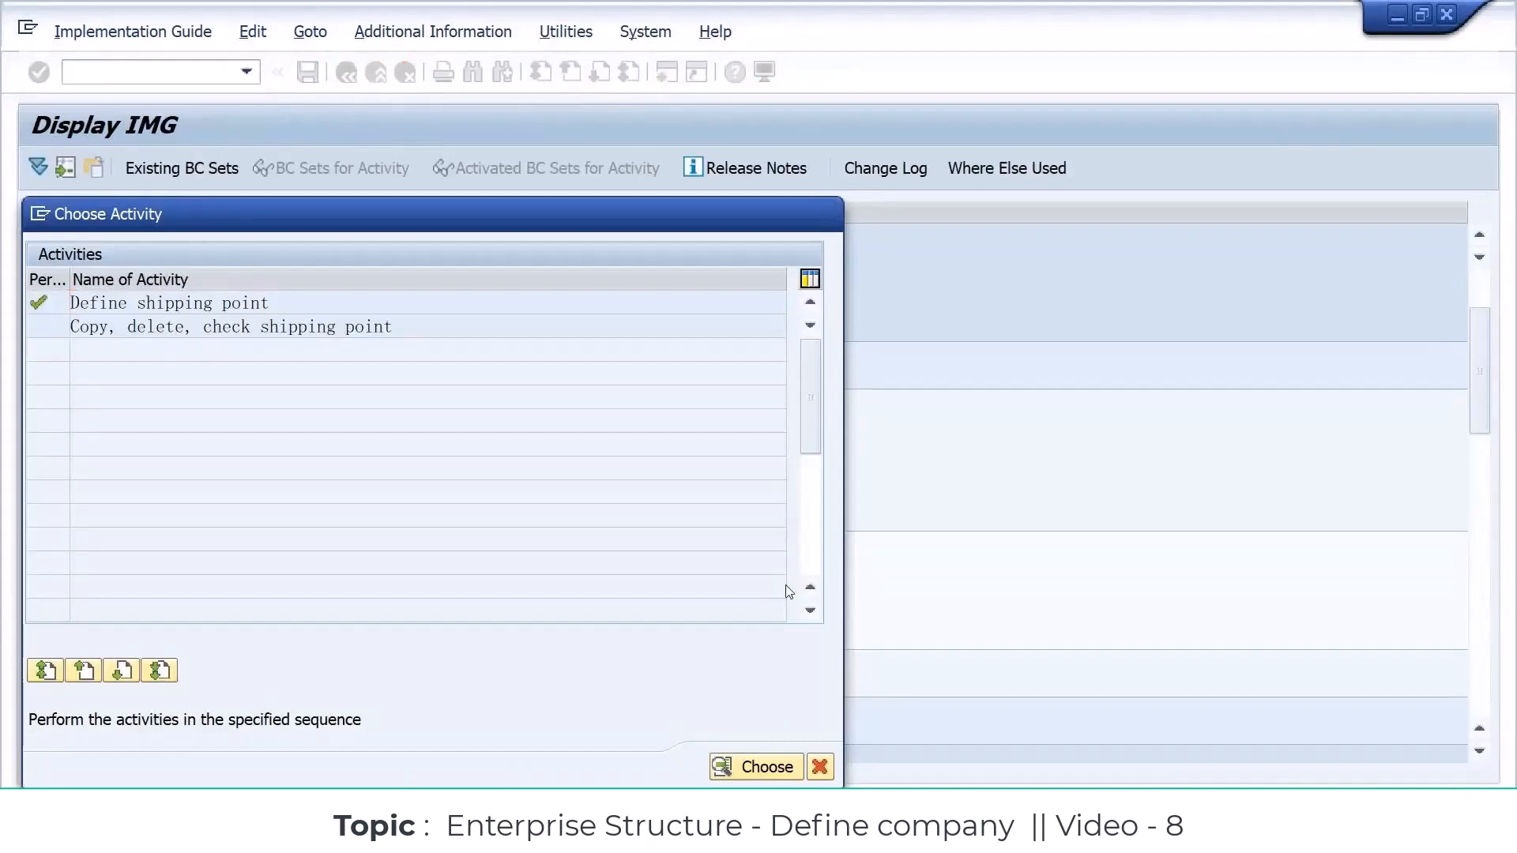
key(Escape)
click(78, 520)
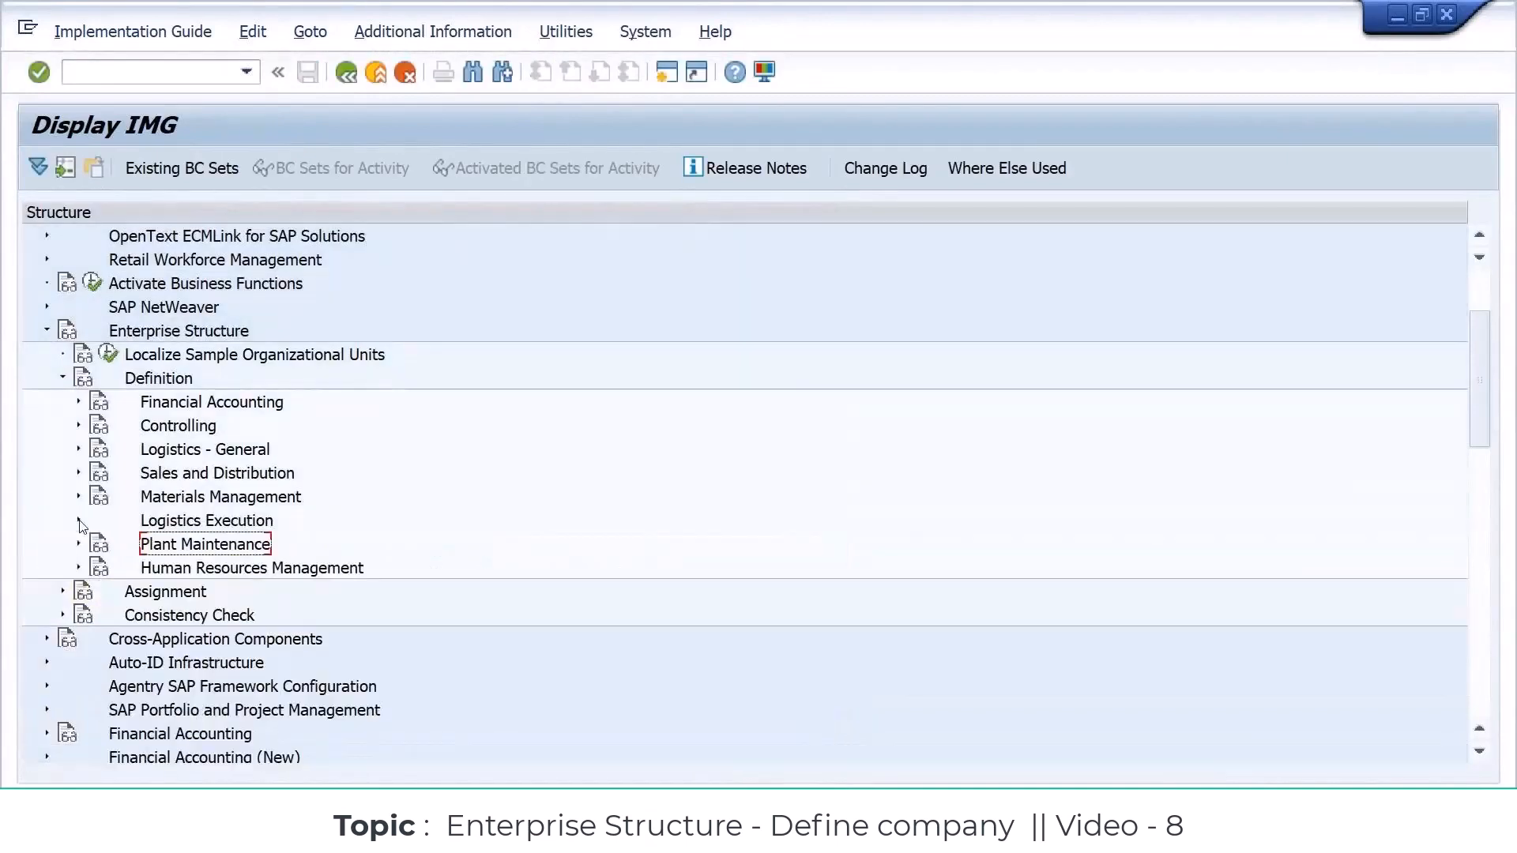
Step: Examine the Plant Maintenance, Human Resources Management and Assignment nodes of the Enterprise Structure
click(154, 593)
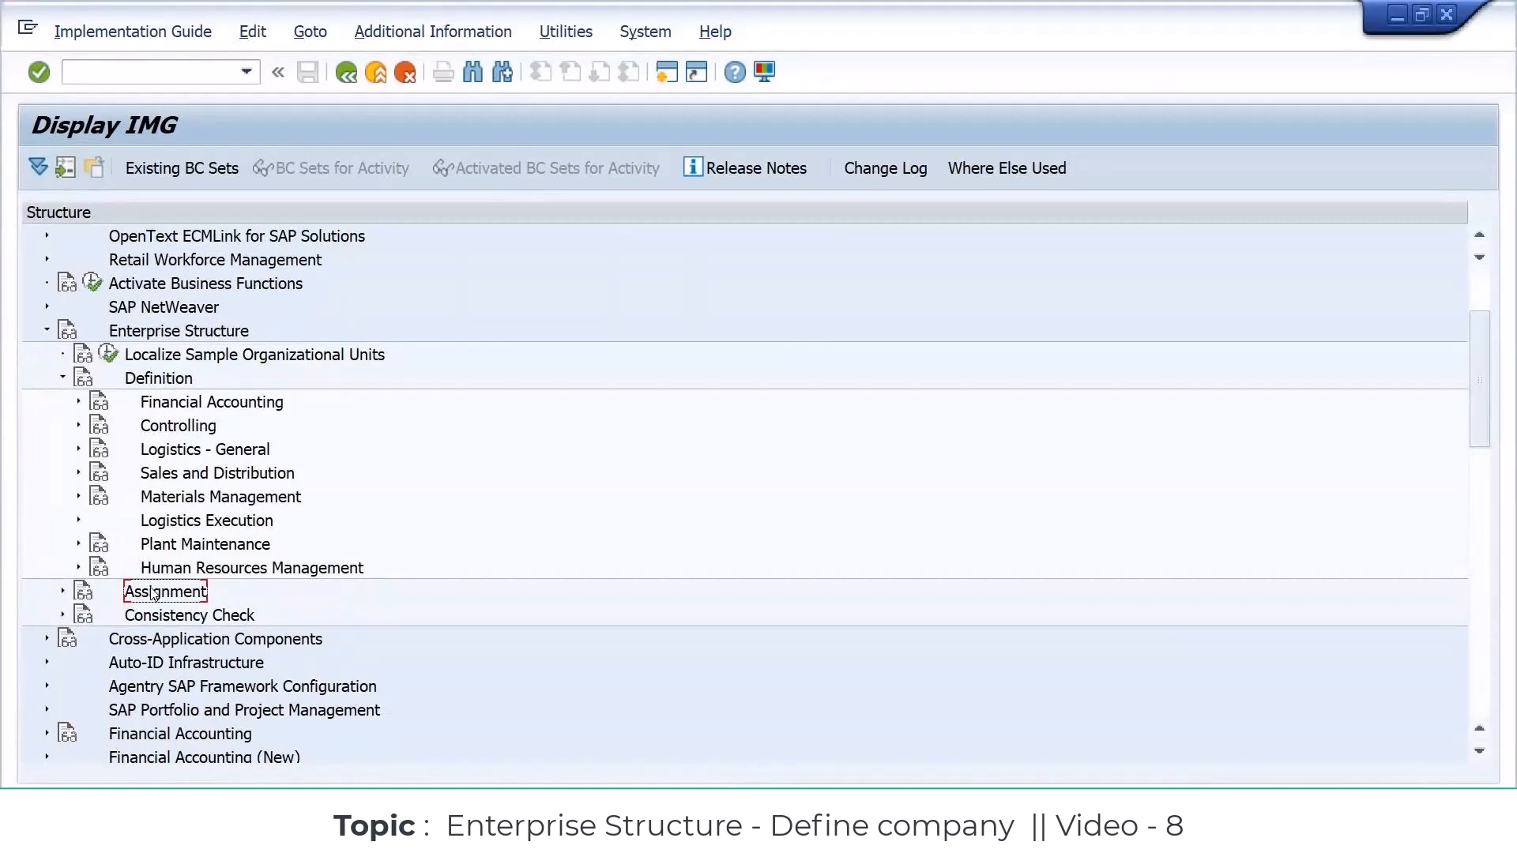
click(203, 545)
click(202, 569)
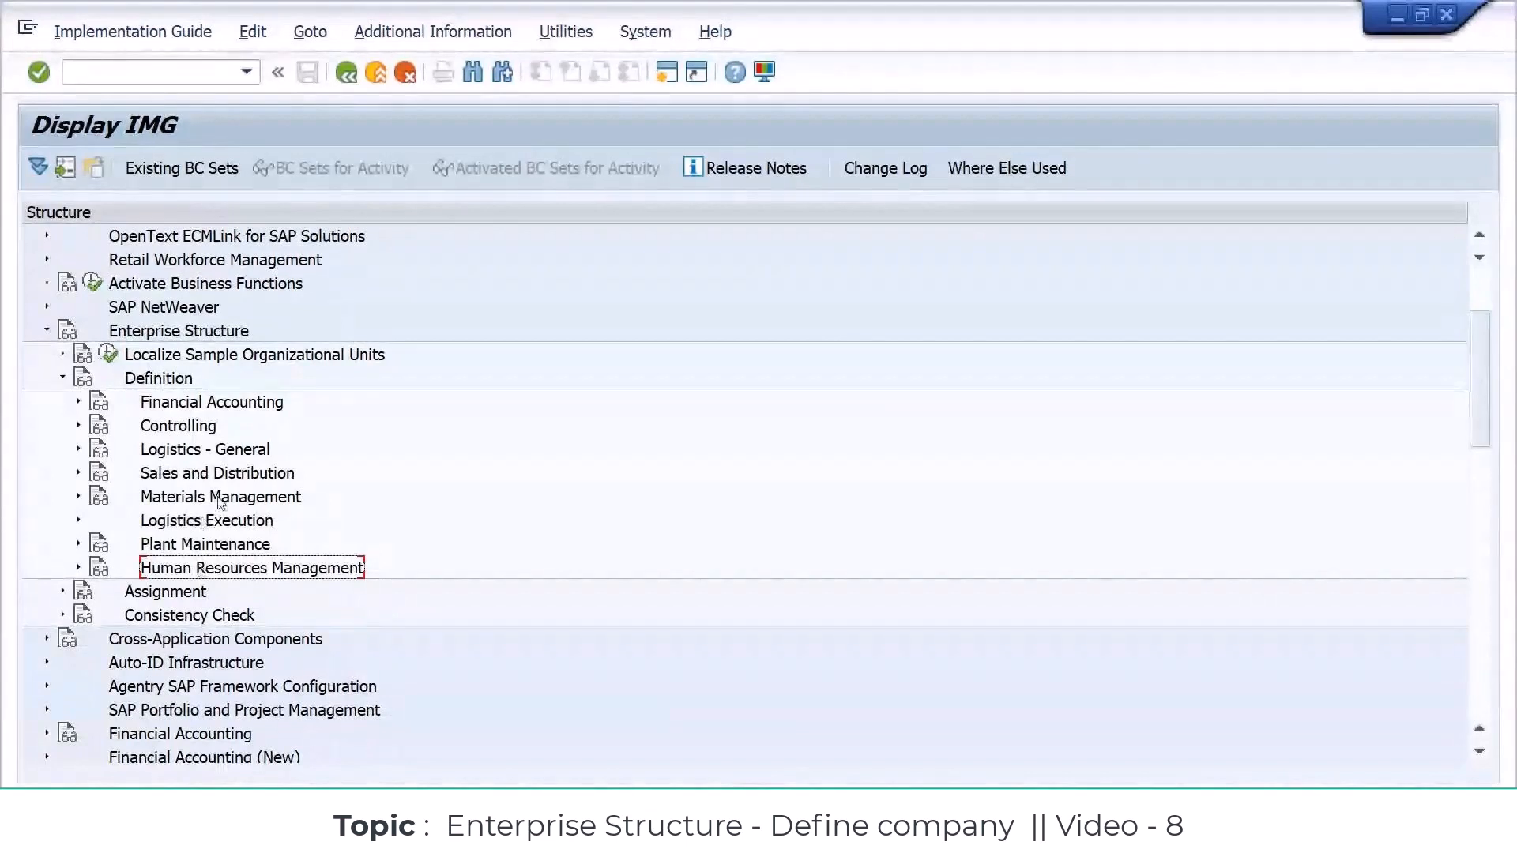
click(188, 599)
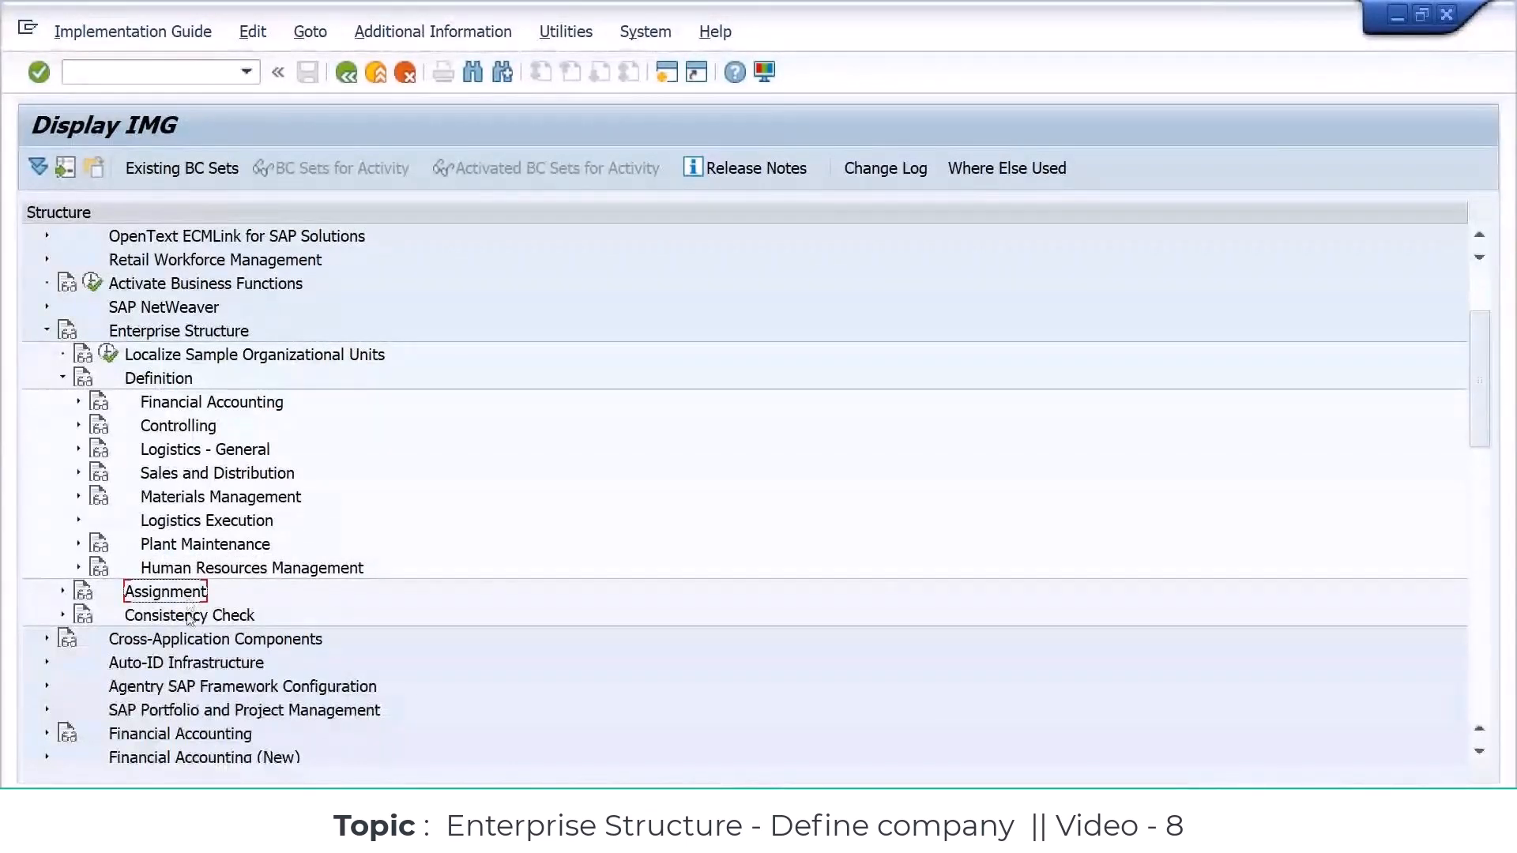
Step: Return to the Excel workbook and review the Material Management, Logistic Execution and Sales and Distribution entries
key(alt+Tab)
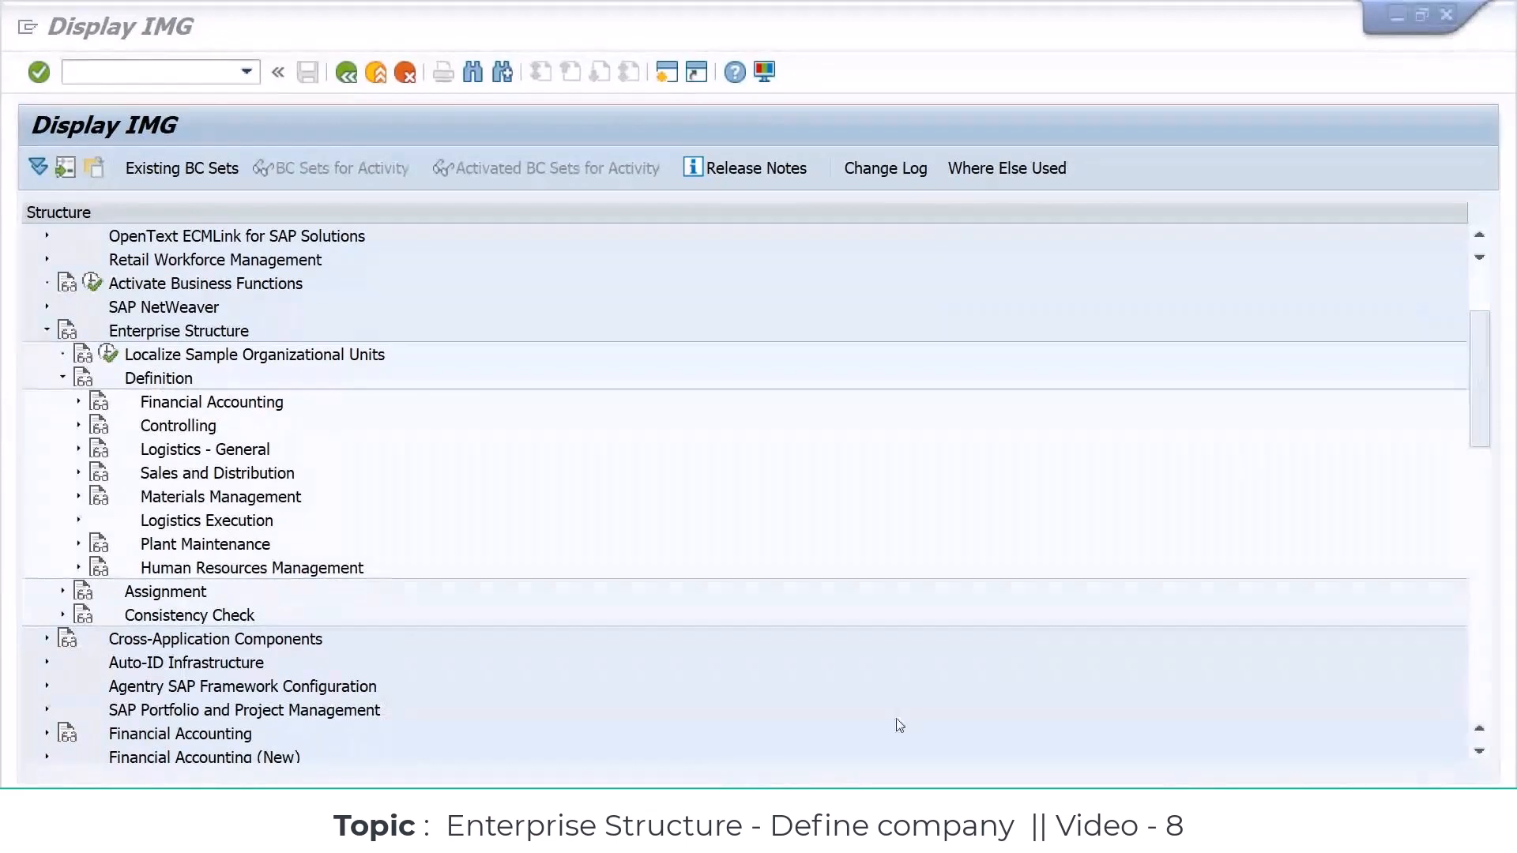
key(alt+Tab)
drag(492, 338, 481, 730)
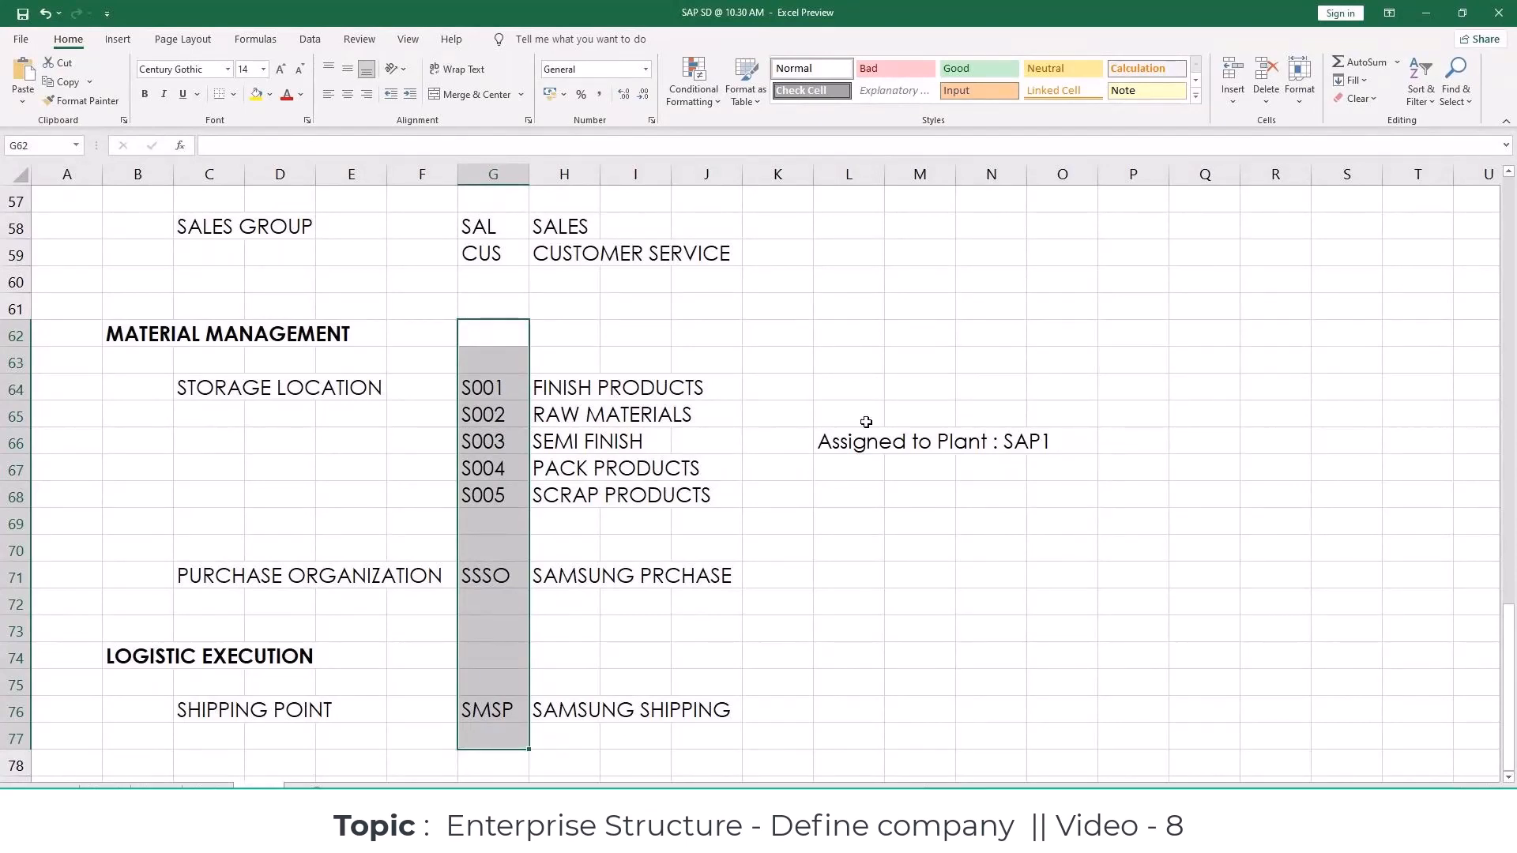
click(865, 363)
scroll(863, 372, up, 2)
scroll(862, 371, up, 2)
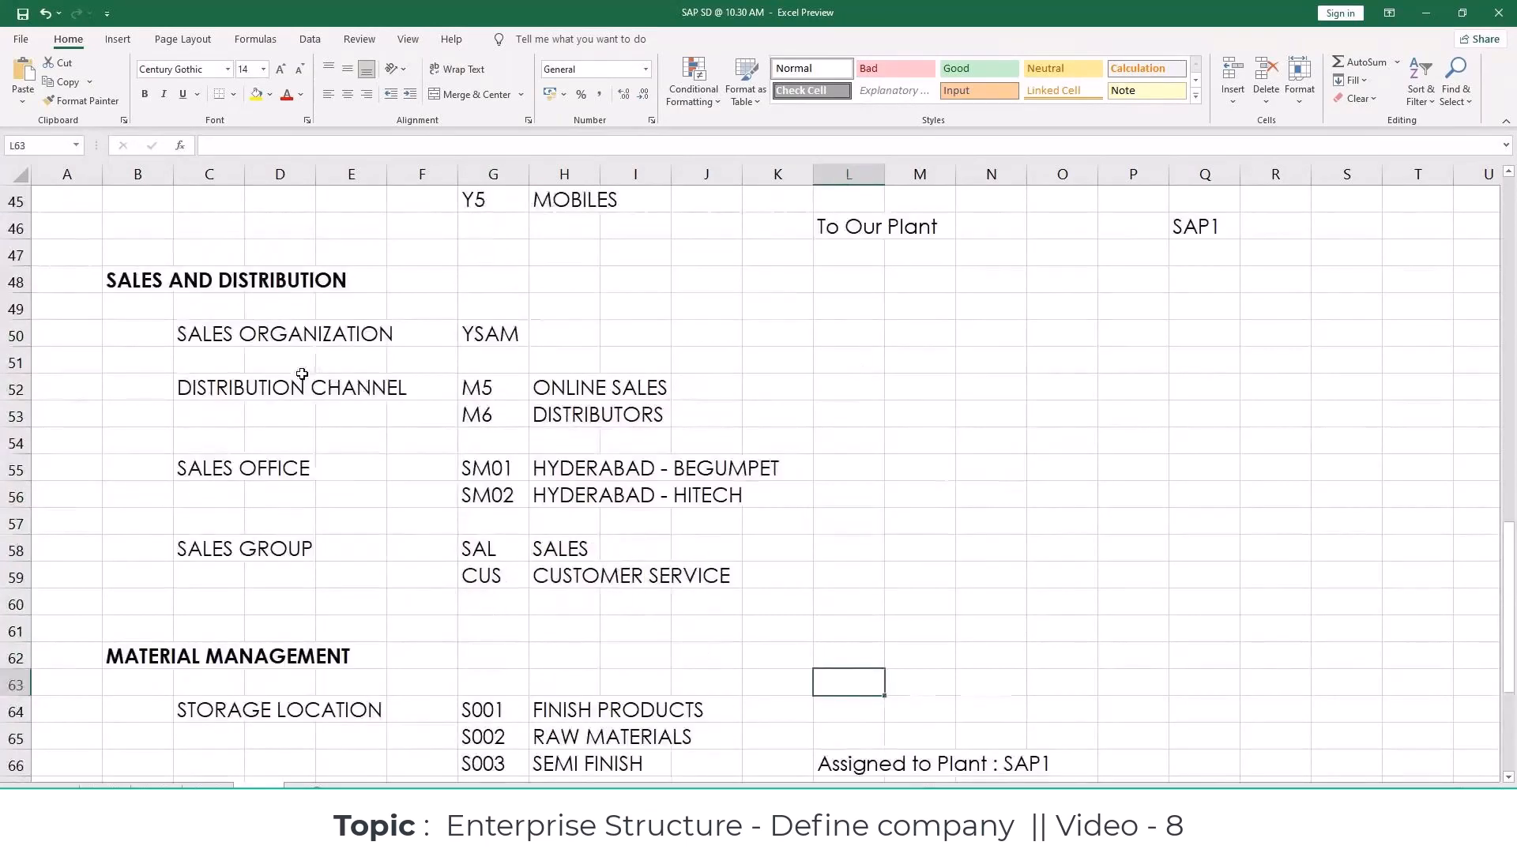
mouse_move(237, 333)
mouse_down()
mouse_move(613, 451)
mouse_move(854, 567)
mouse_up()
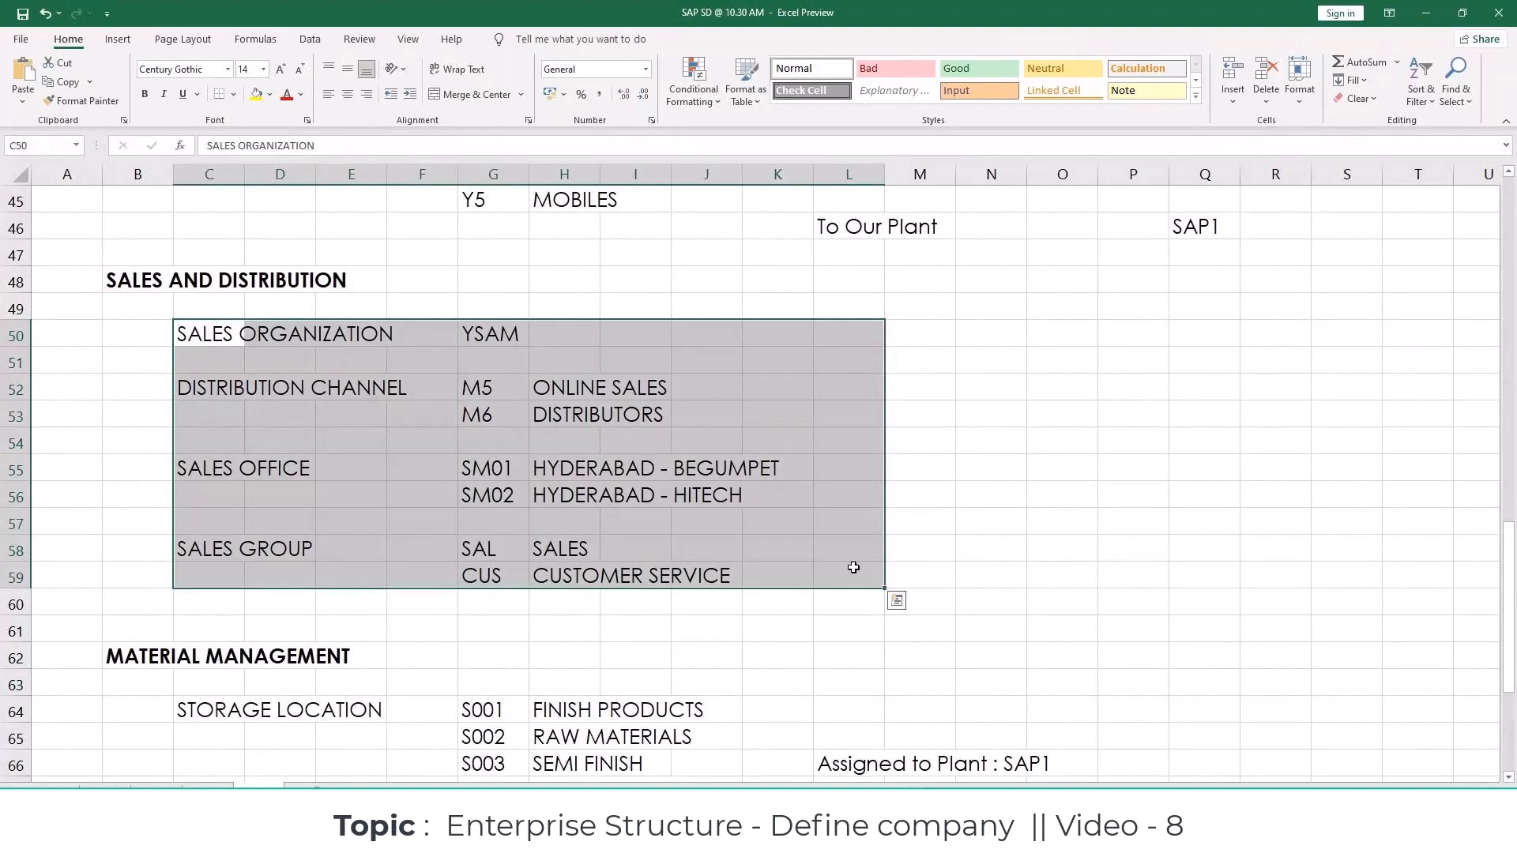
Step: Enter the note "sd consultant" in I48 beside the SALES AND DISTRIBUTION heading and color its text red
click(617, 277)
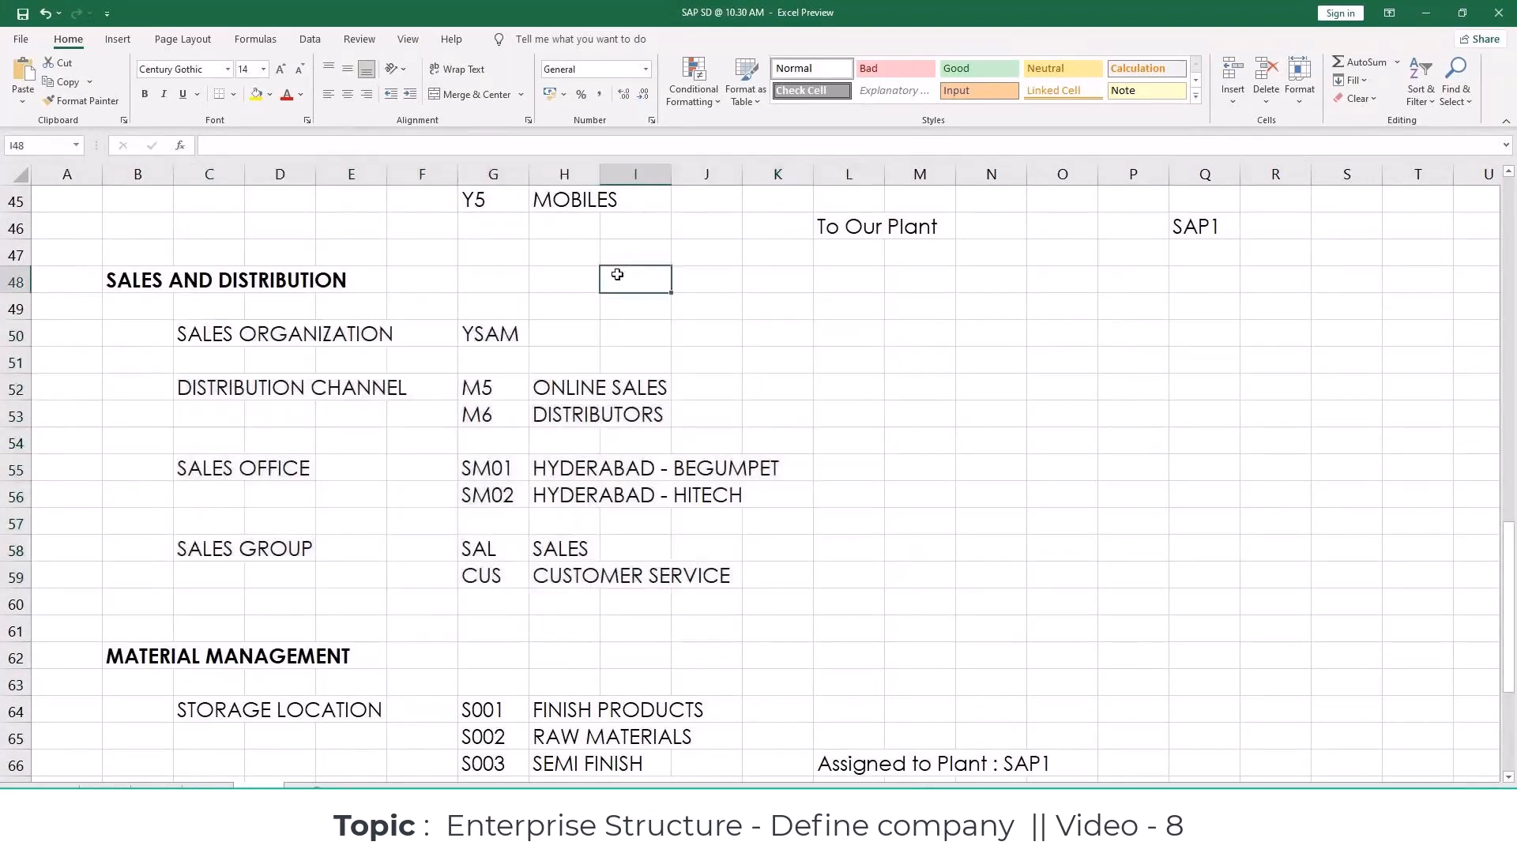
text(sd consultant)
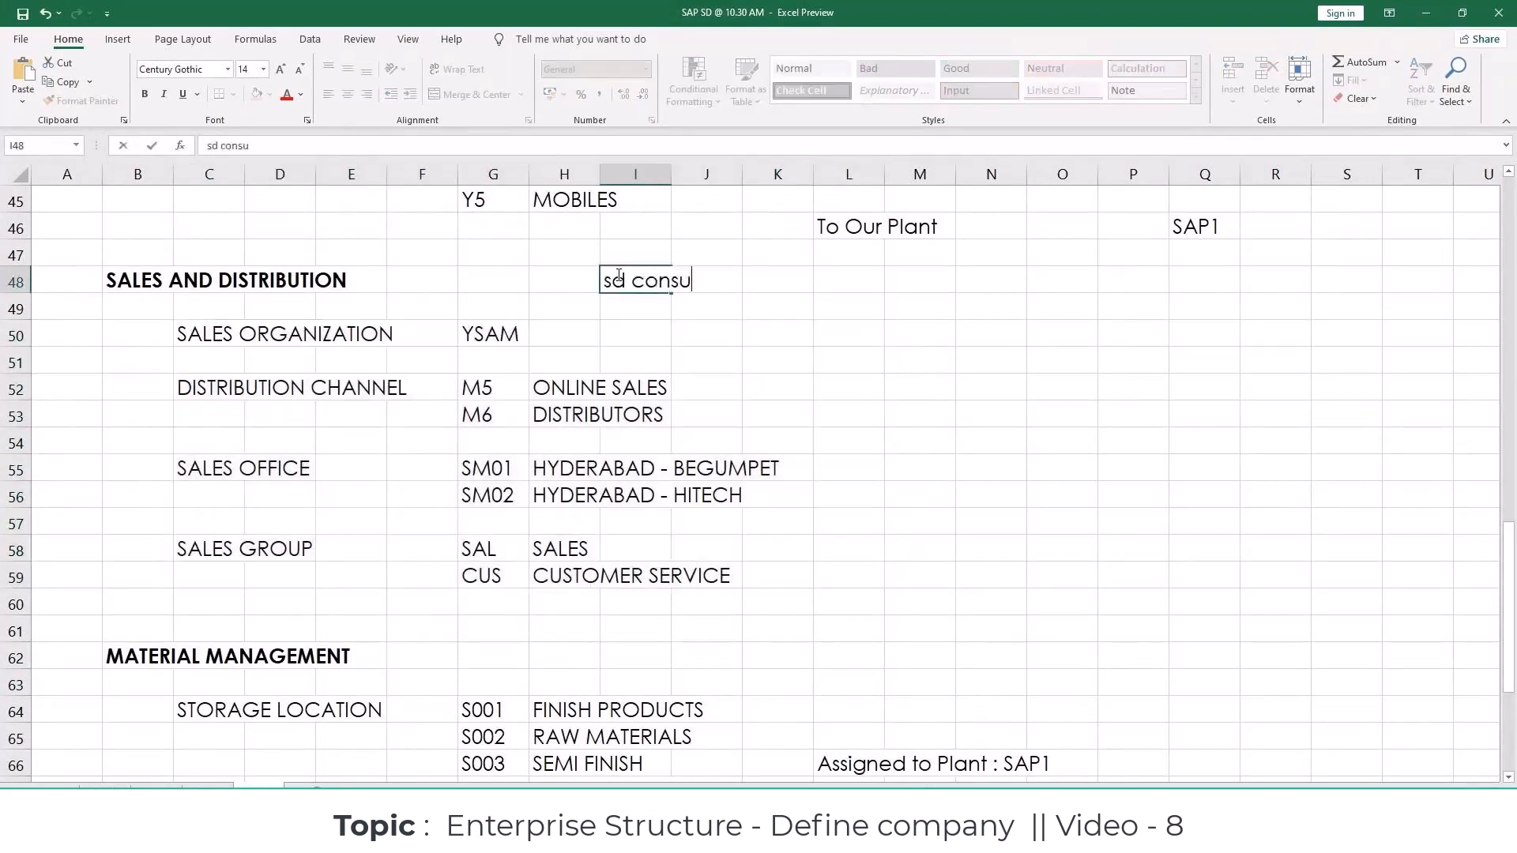
click(659, 346)
click(645, 282)
click(287, 94)
click(878, 367)
Step: Color the sales organization, distribution channel, sales office and sales group entries in C50:K59 red
drag(207, 334, 806, 576)
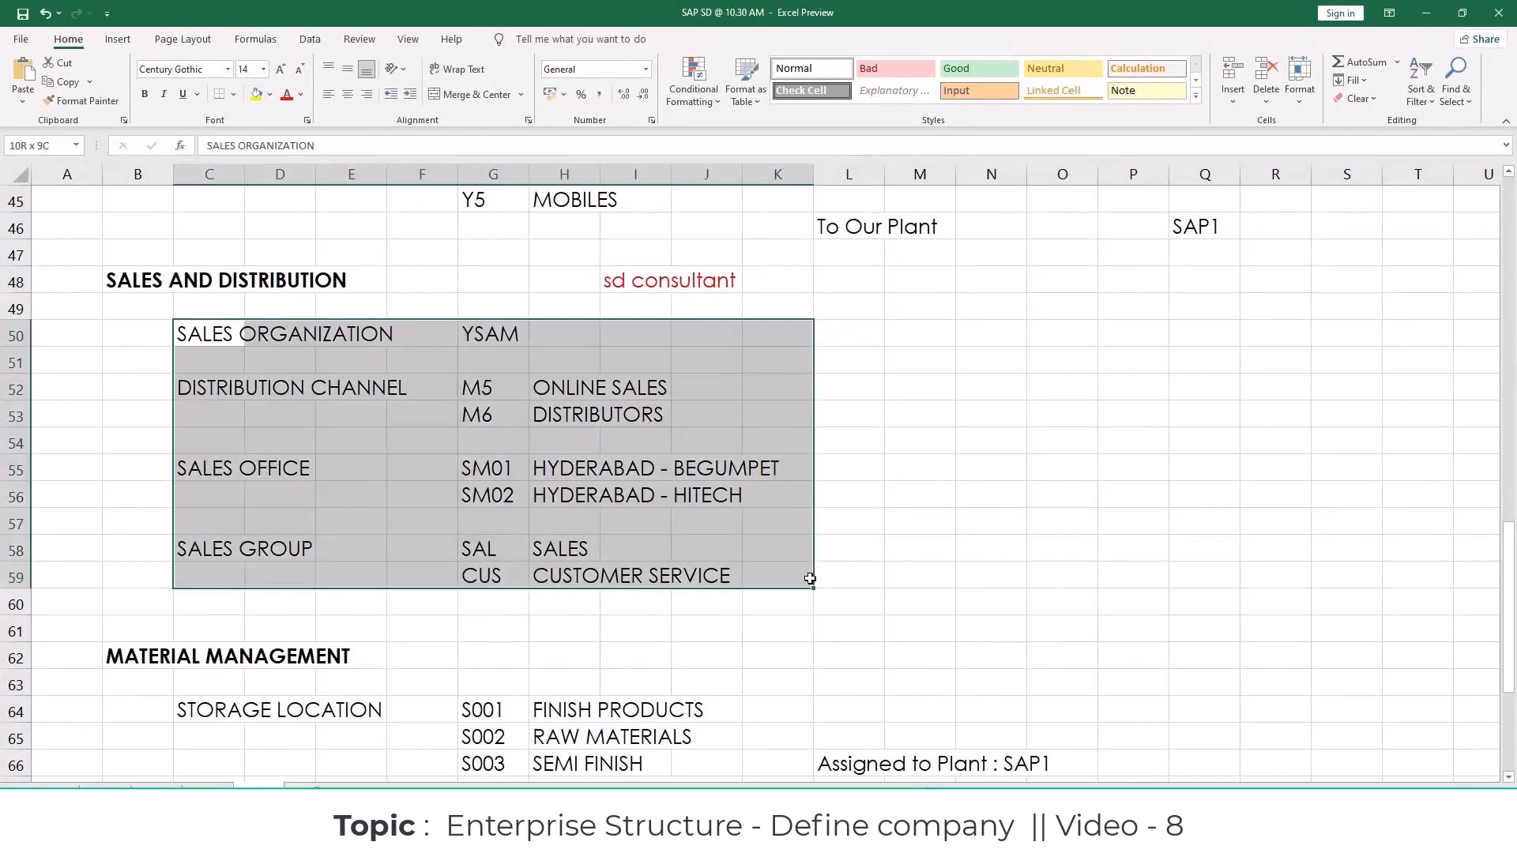
click(286, 95)
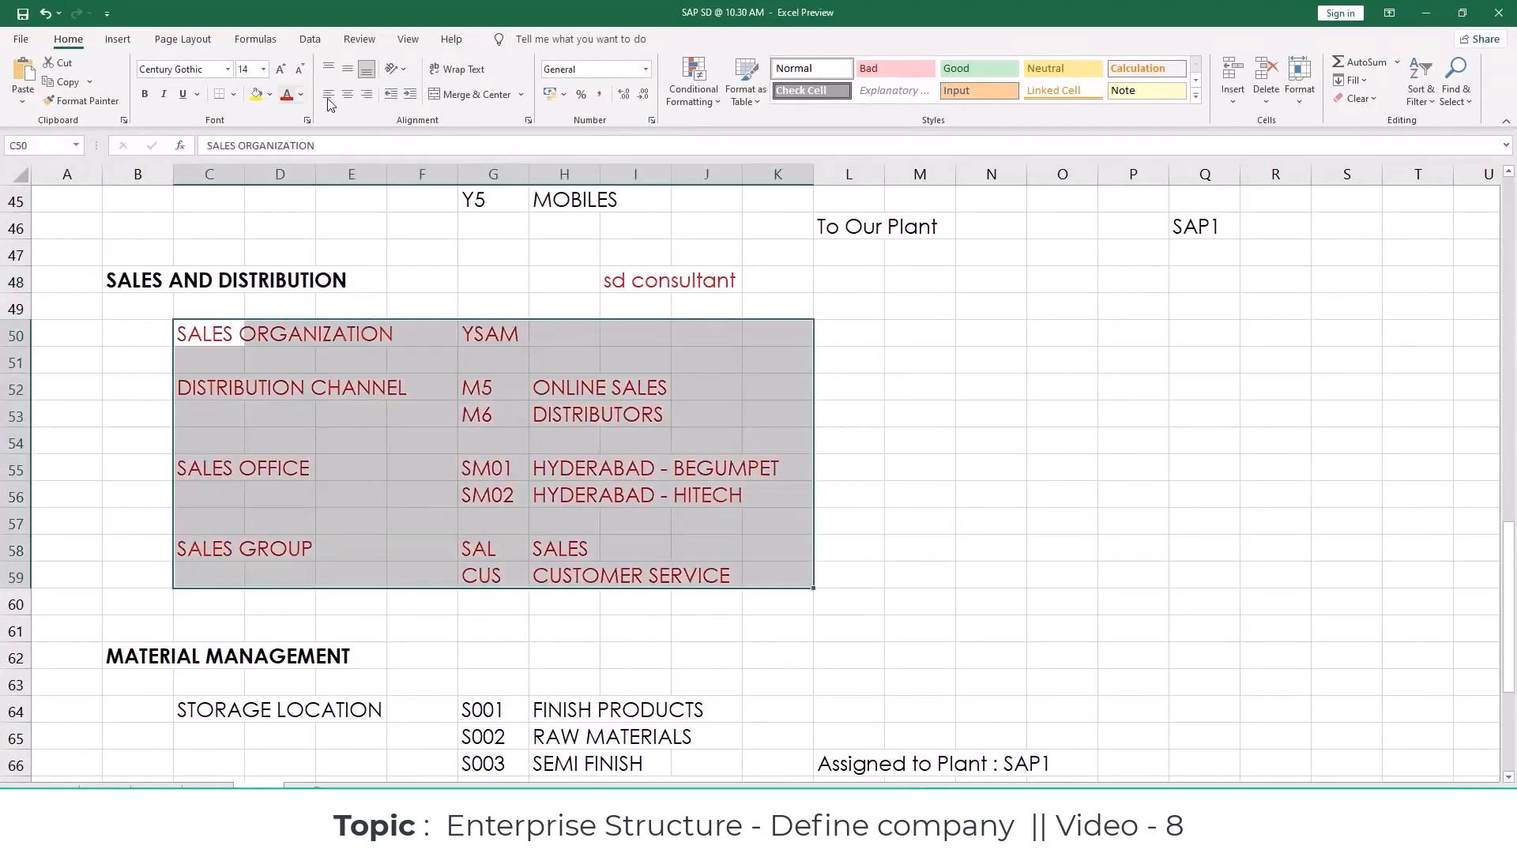
click(974, 453)
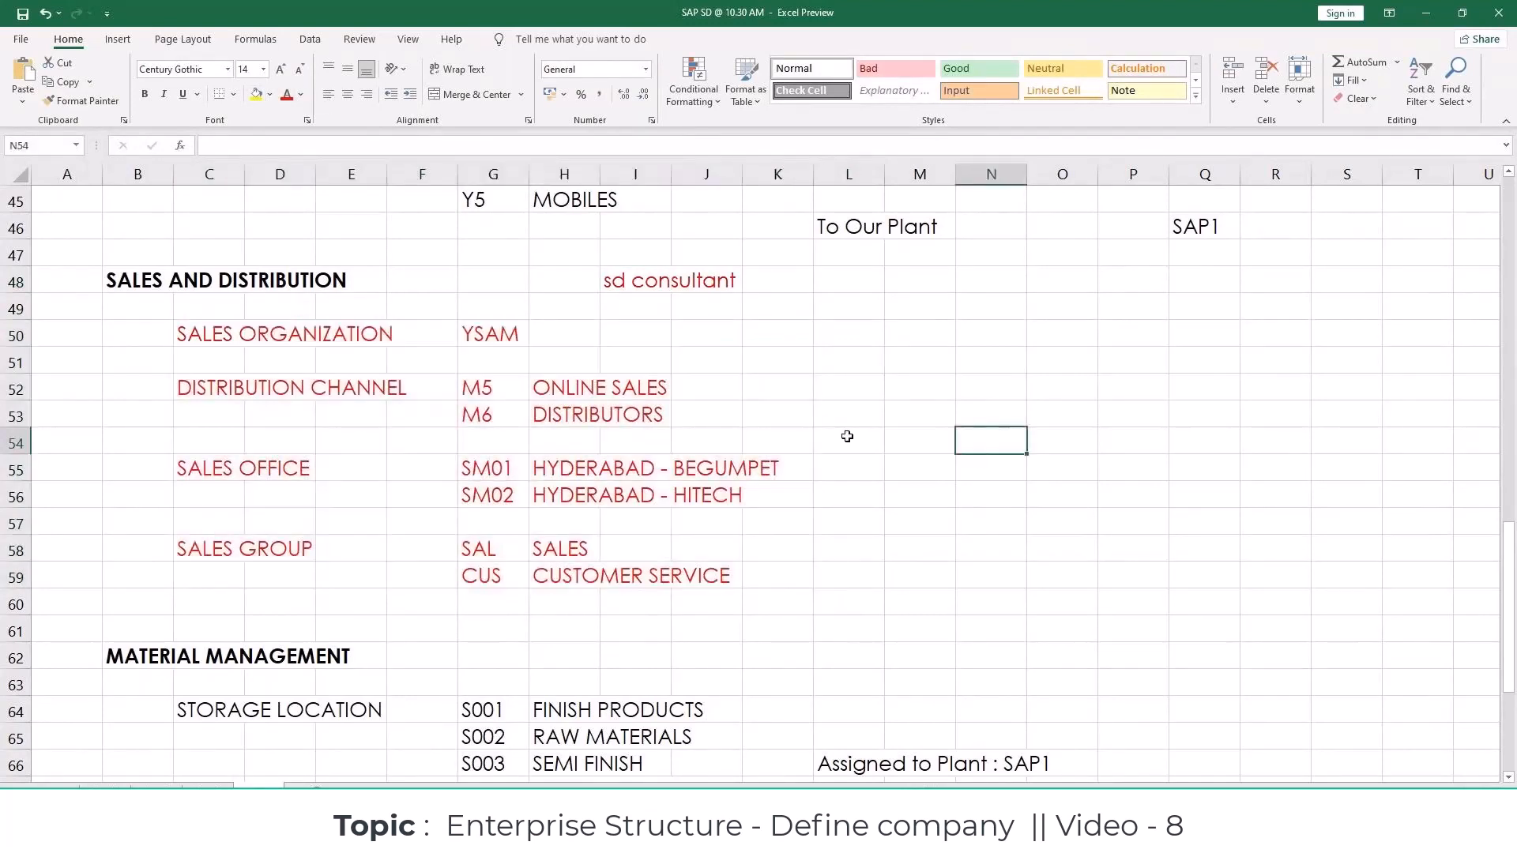
Step: Apply the same red font color to the DIVISION entries in C44:I45
scroll(158, 378, up, 2)
drag(198, 336, 617, 370)
key(F4)
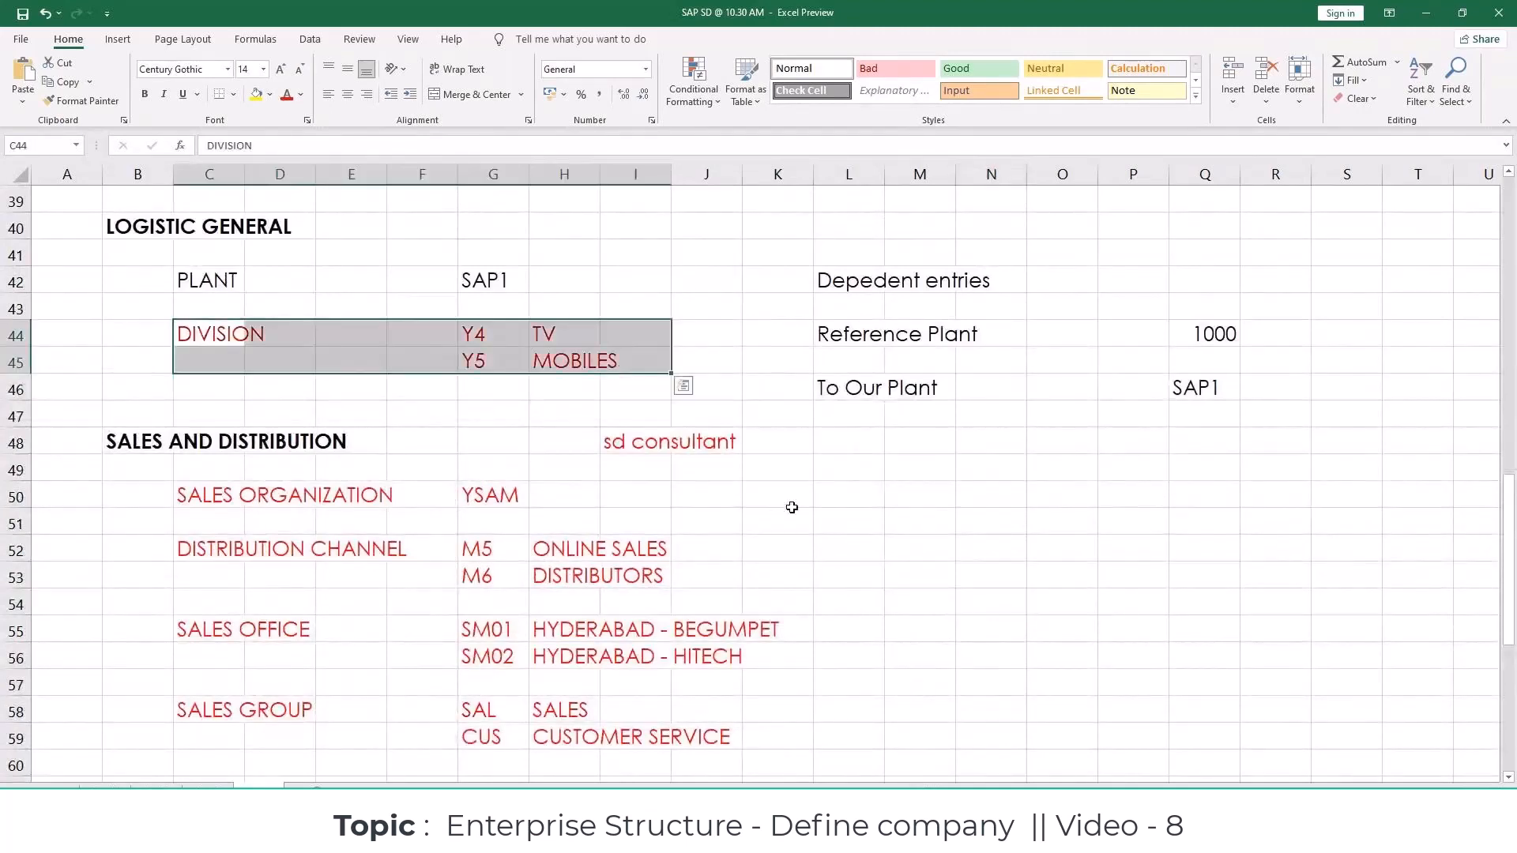
click(793, 508)
Step: Color the SHIPPING POINT entry in row 76 under LOGISTIC EXECUTION red
scroll(793, 510, down, 8)
drag(197, 549, 790, 549)
click(288, 98)
click(700, 491)
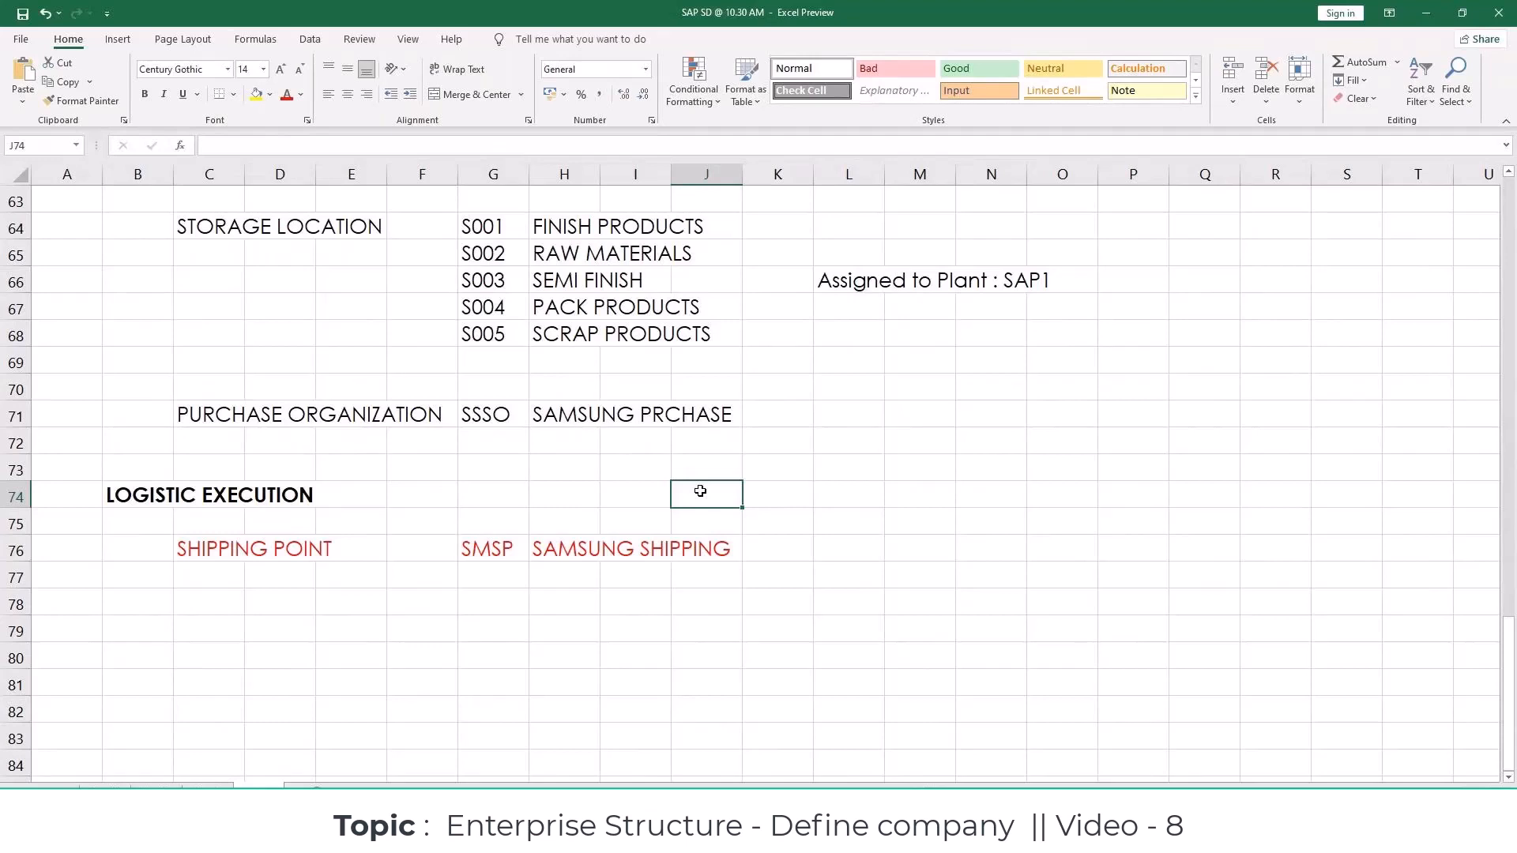
Step: Review the color-marked workbook sections from Logistic Execution back up to Financial Accounting
click(516, 497)
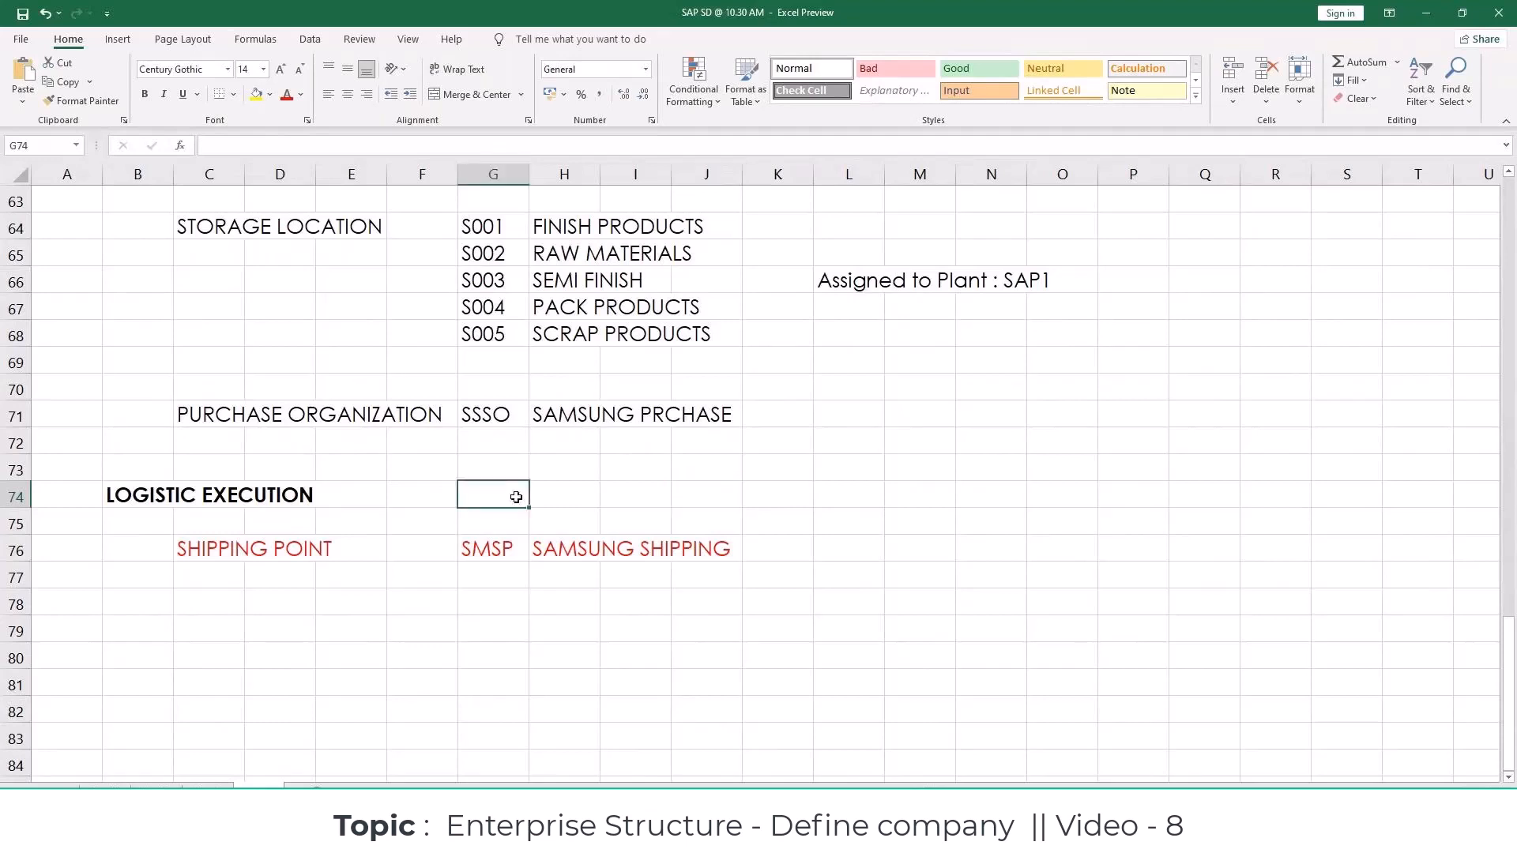
scroll(516, 497, up, 7)
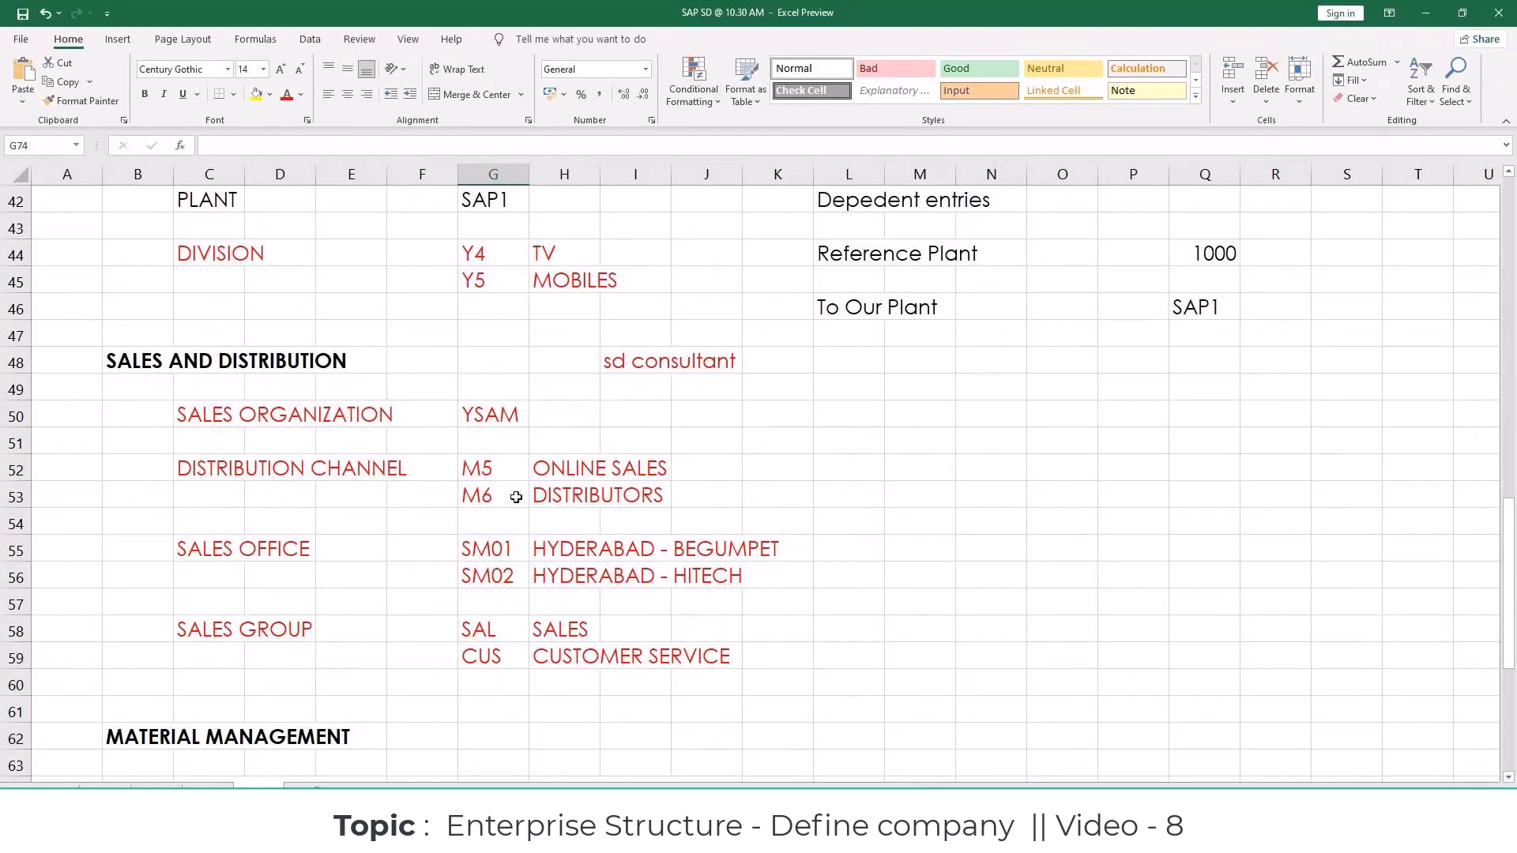
scroll(516, 497, up, 4)
scroll(516, 497, up, 1)
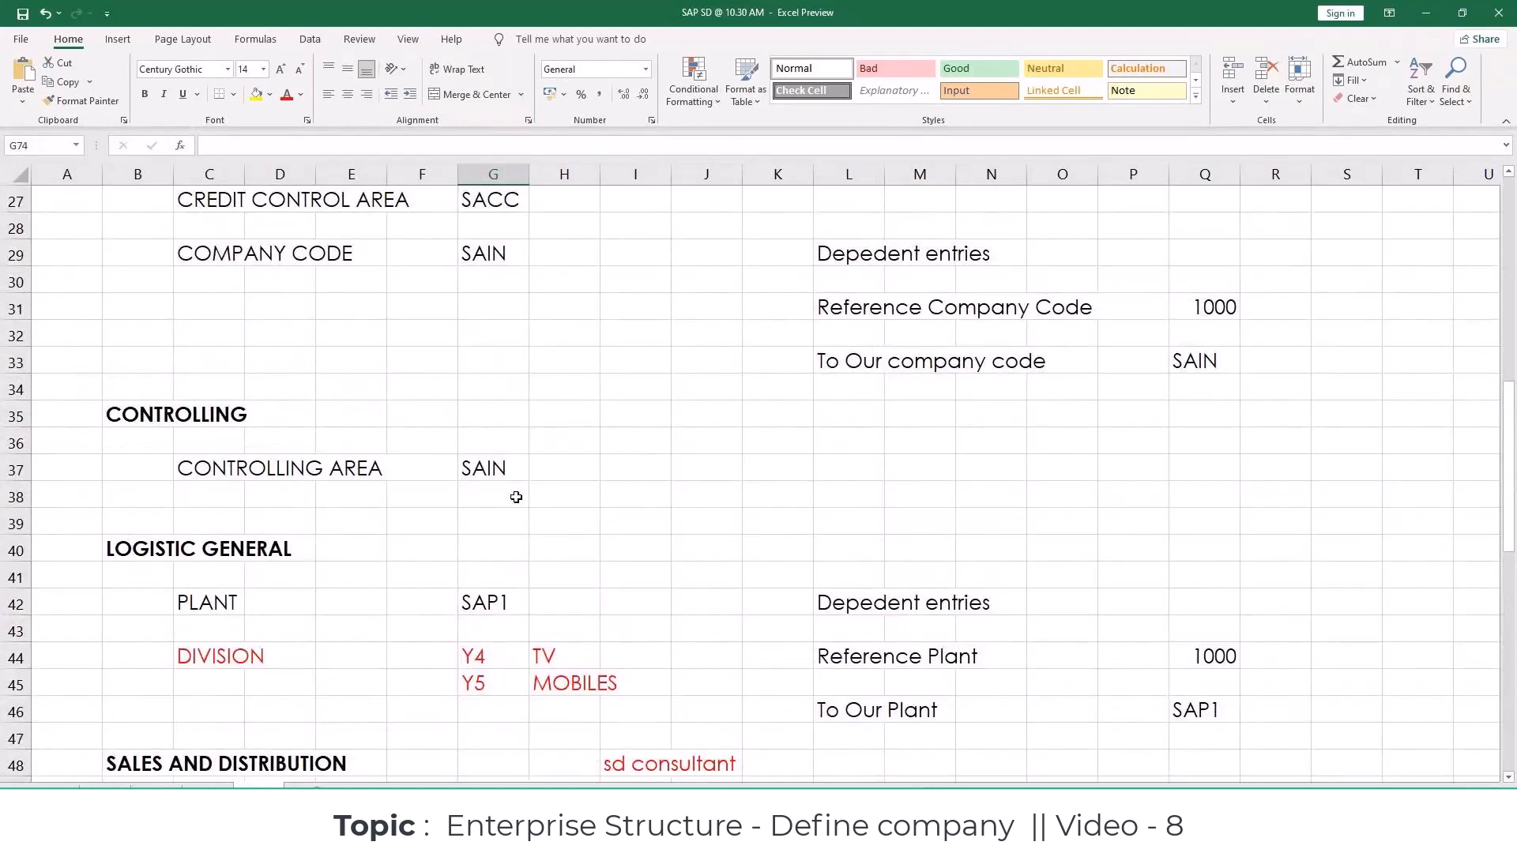
scroll(516, 497, up, 3)
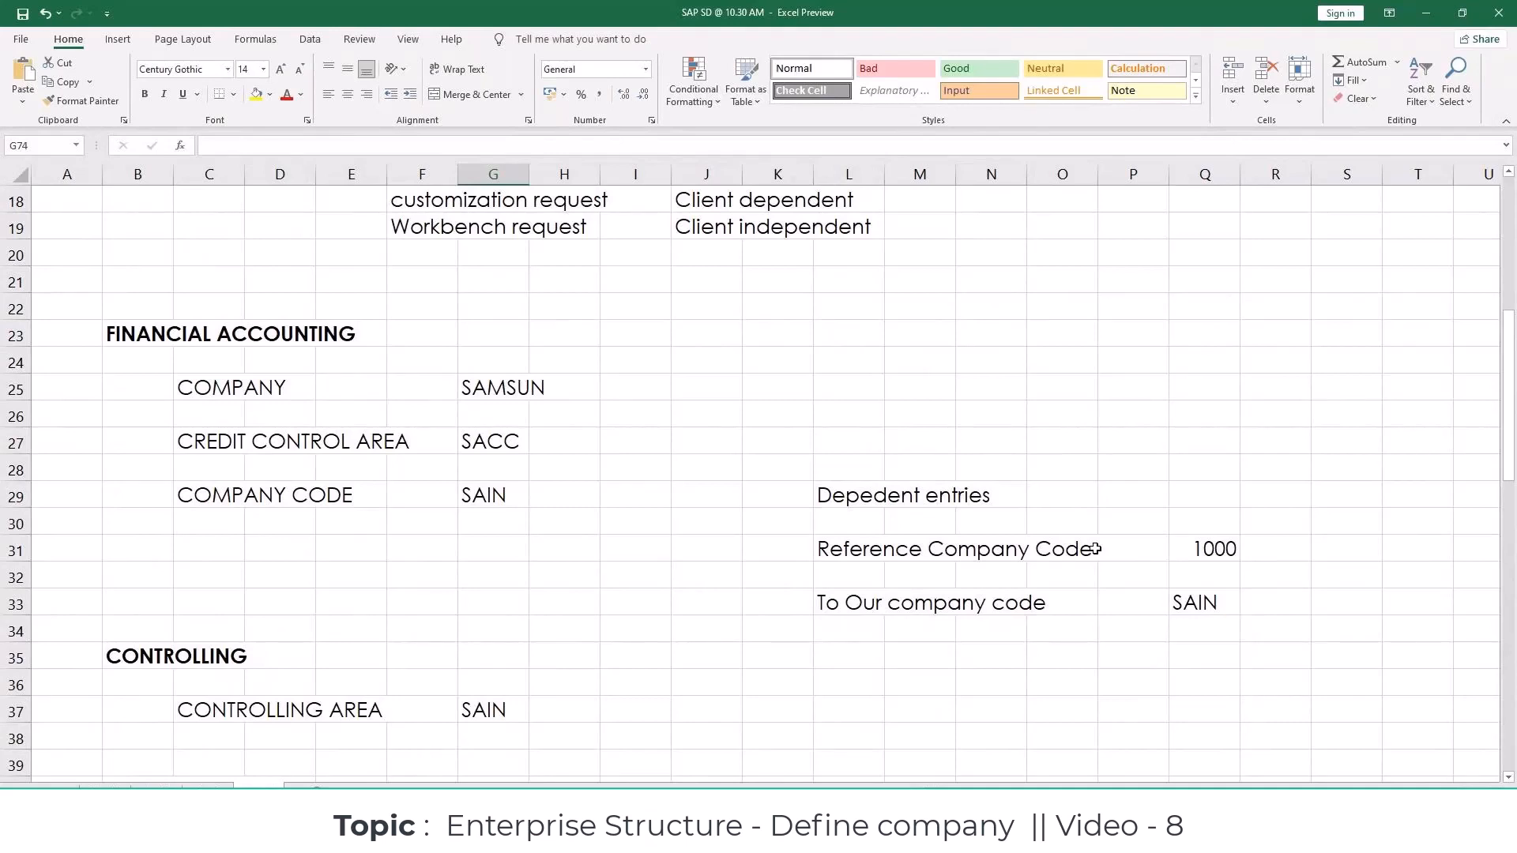
click(676, 592)
click(677, 587)
scroll(675, 589, down, 3)
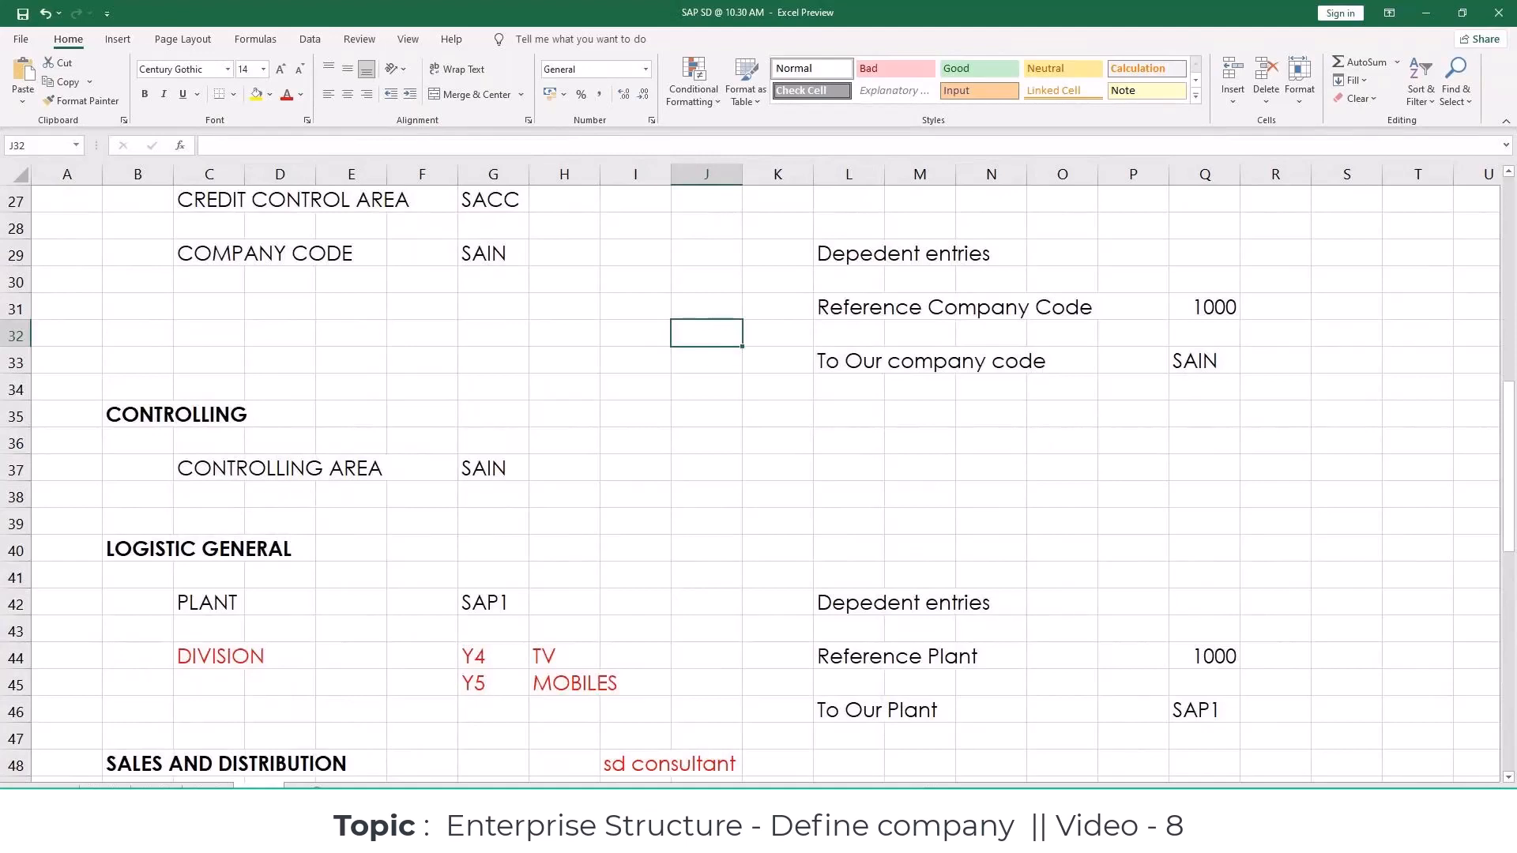
Step: Switch to SAP and open the Change Sales Order transaction with the command /nva02
key(alt+Tab)
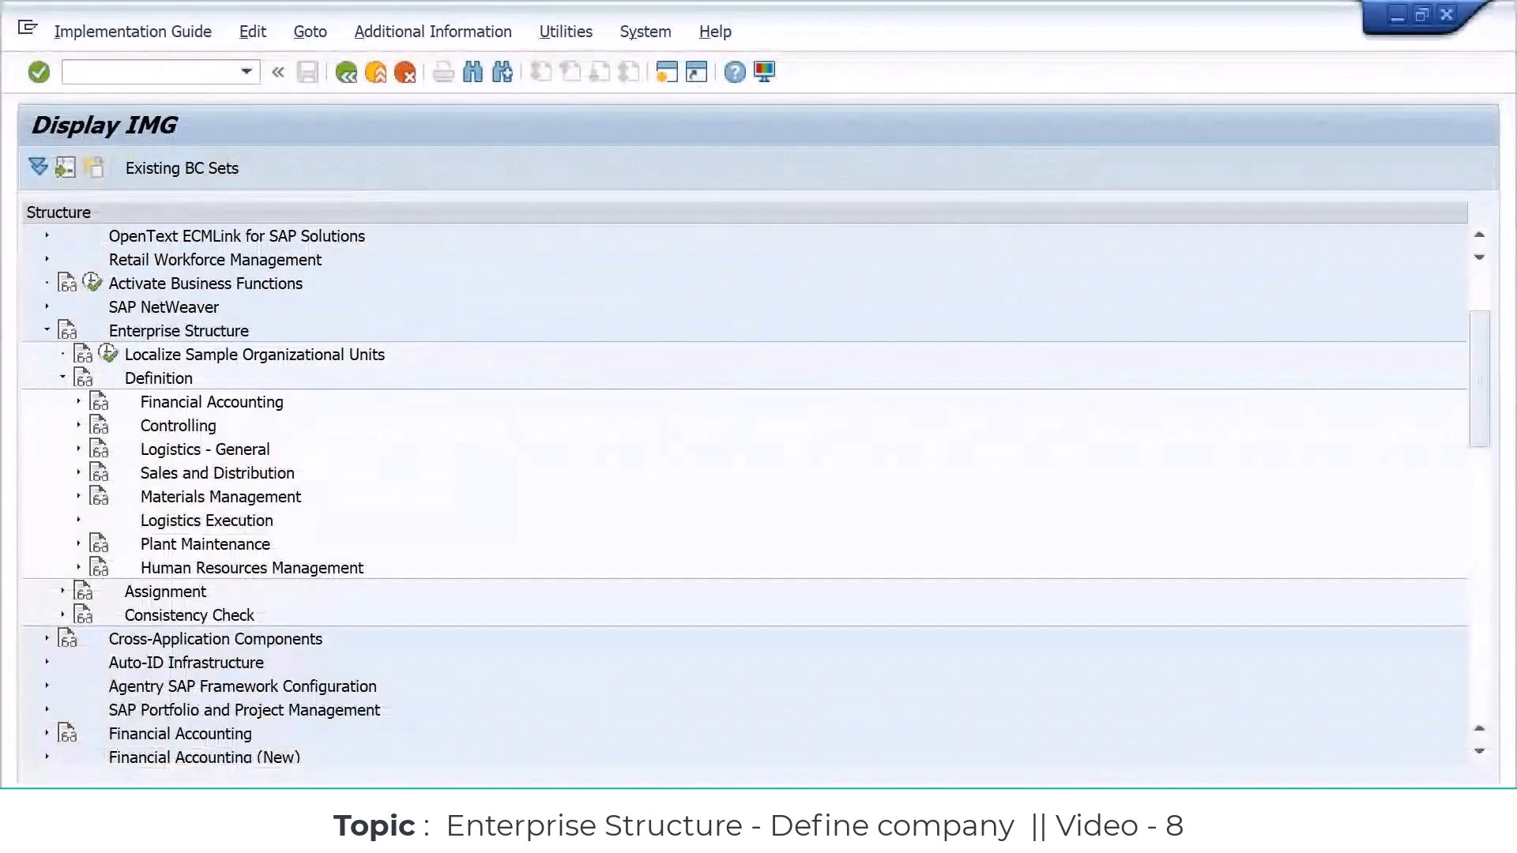
click(139, 73)
text(/nva02)
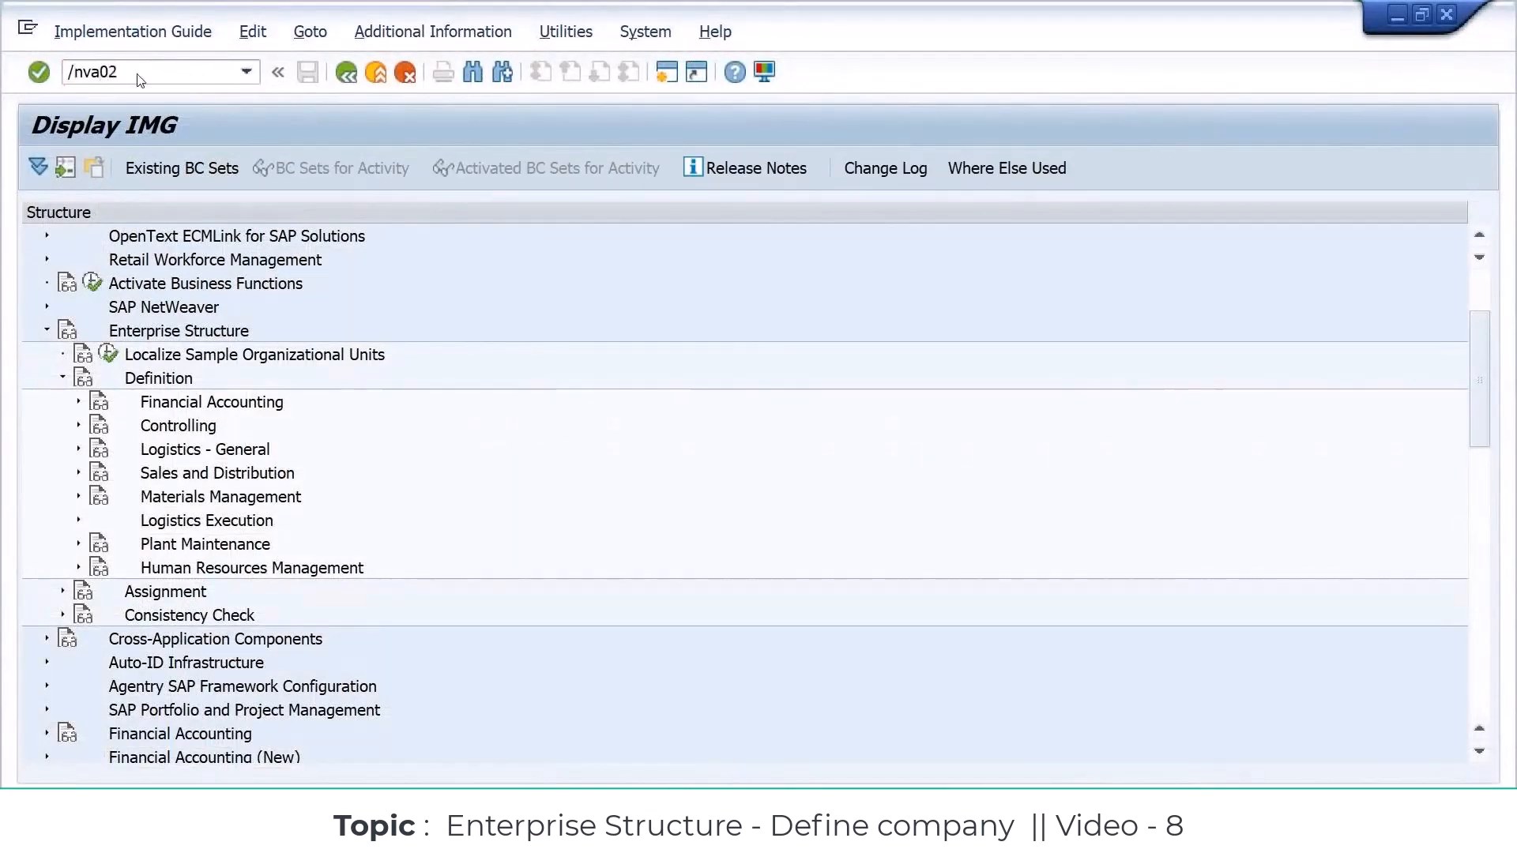
key(Return)
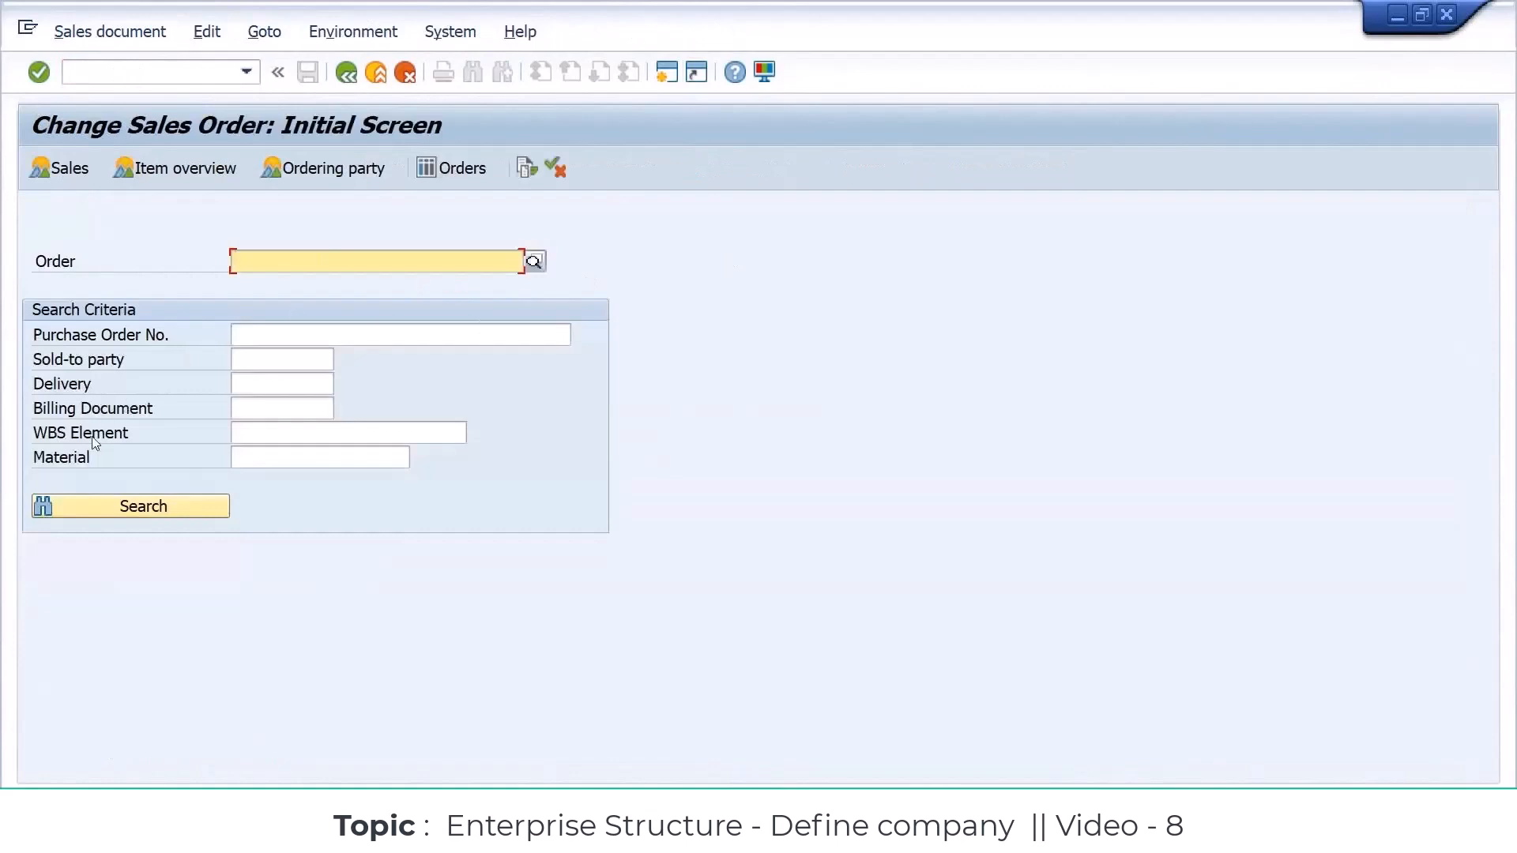
Step: Place the cursor in the Order field of the Change Sales Order initial screen
click(234, 436)
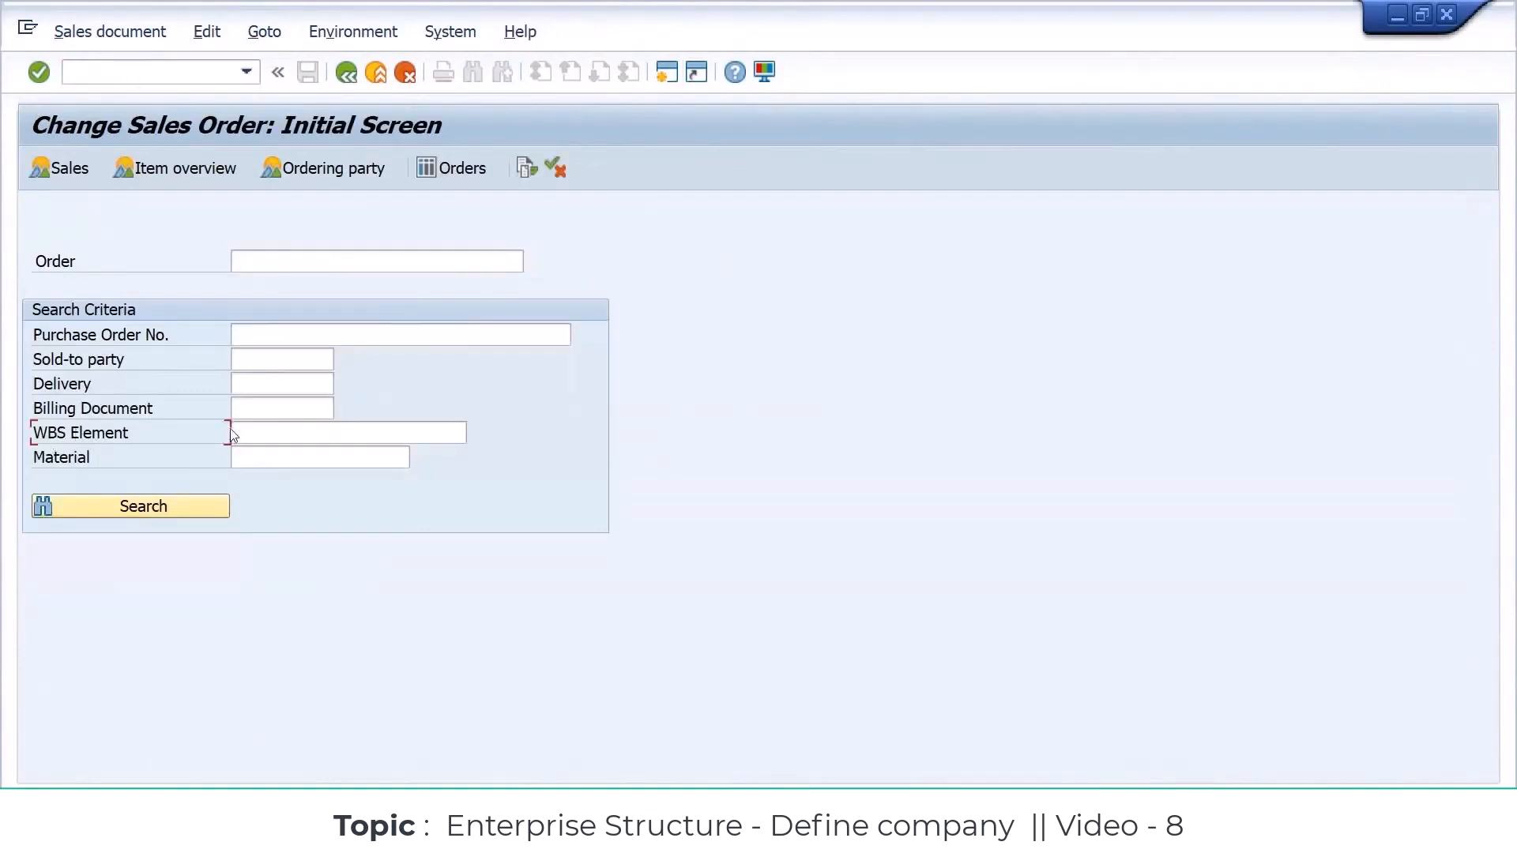
click(257, 429)
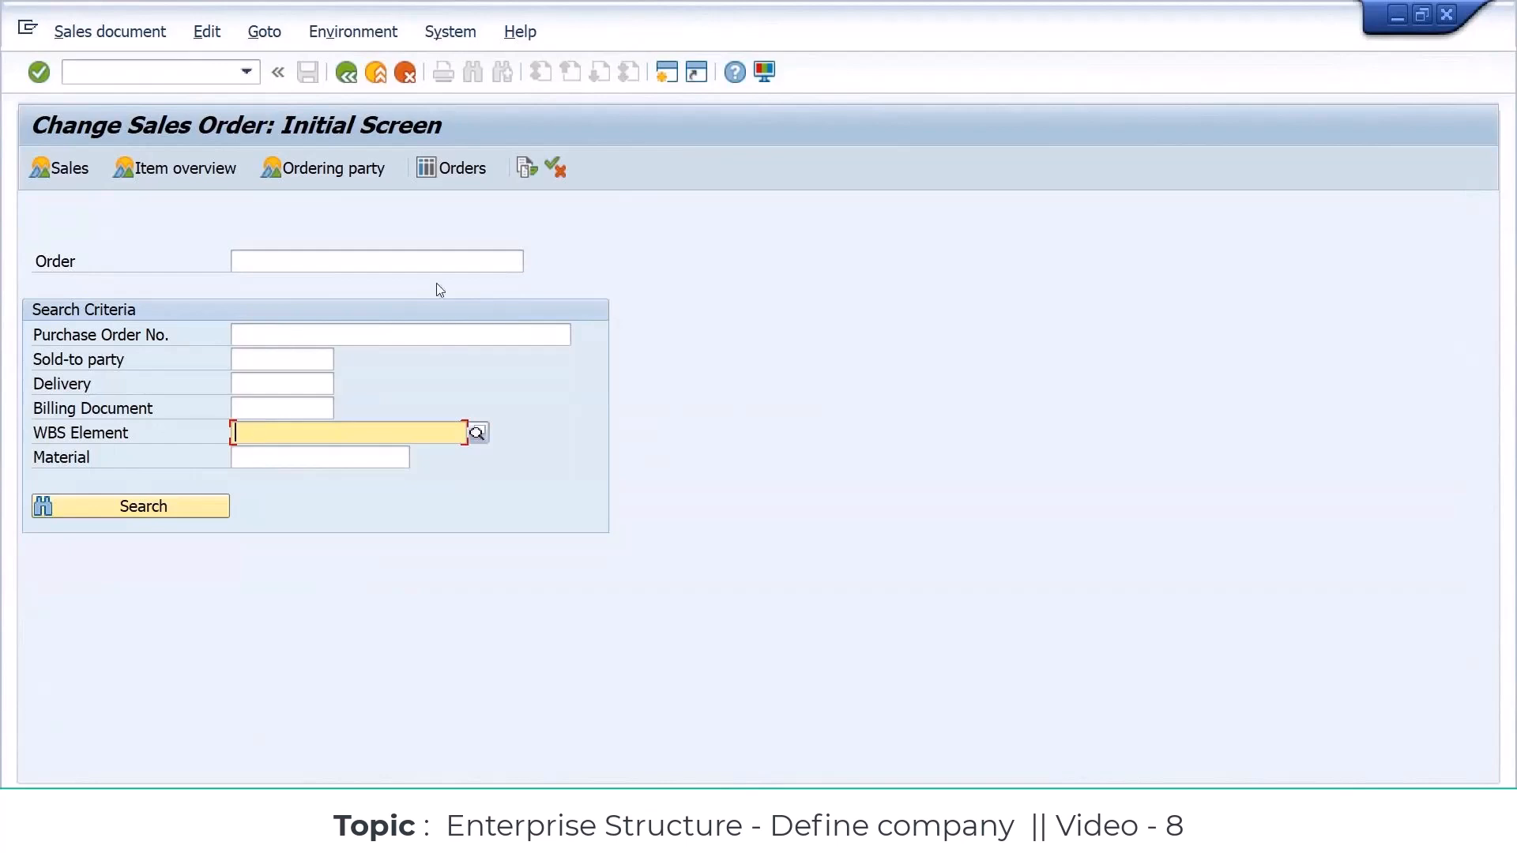
click(509, 260)
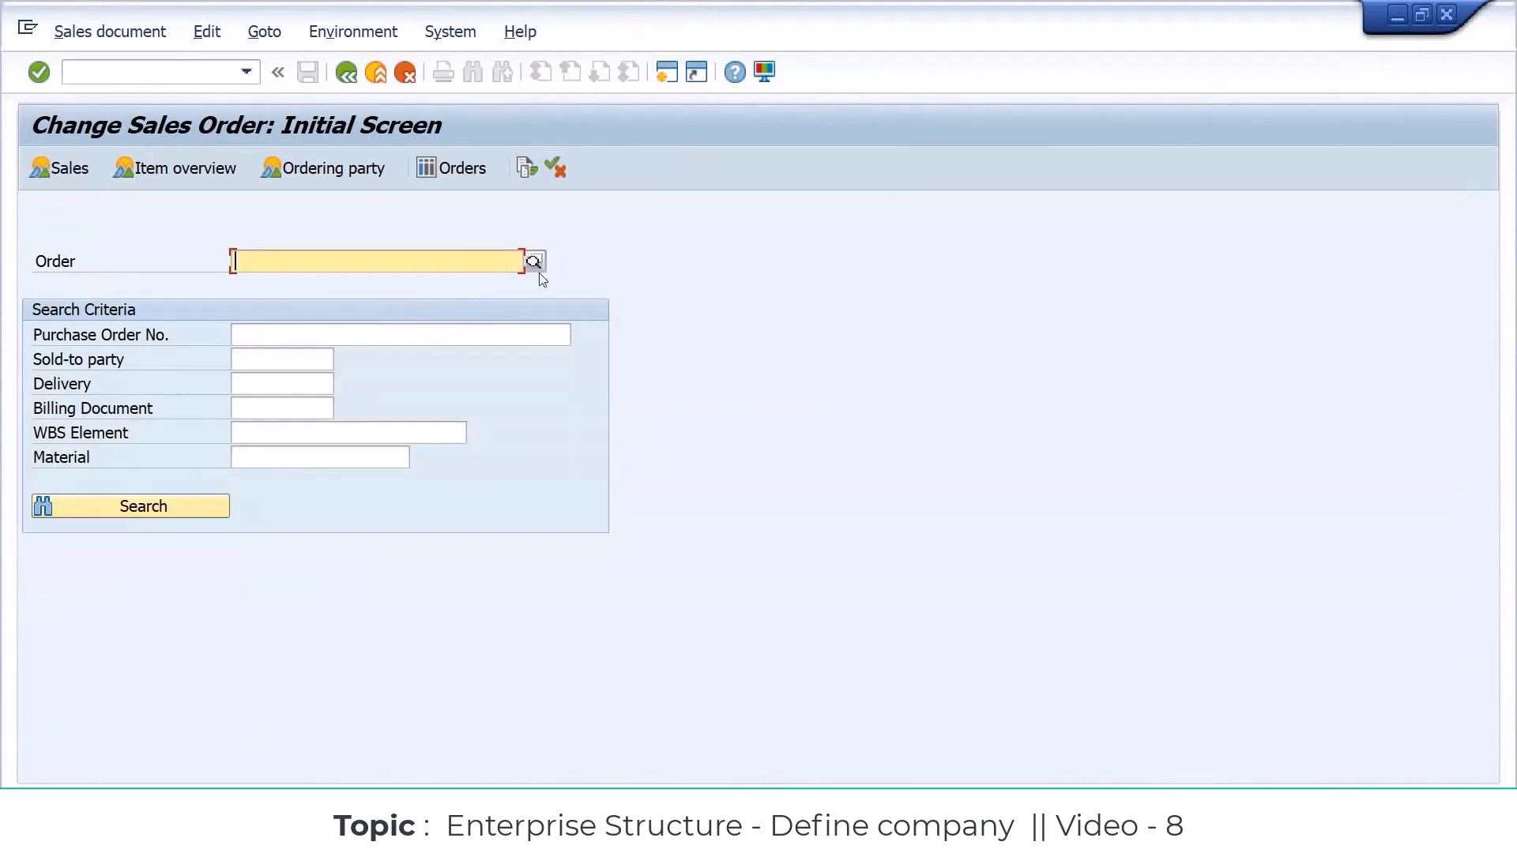